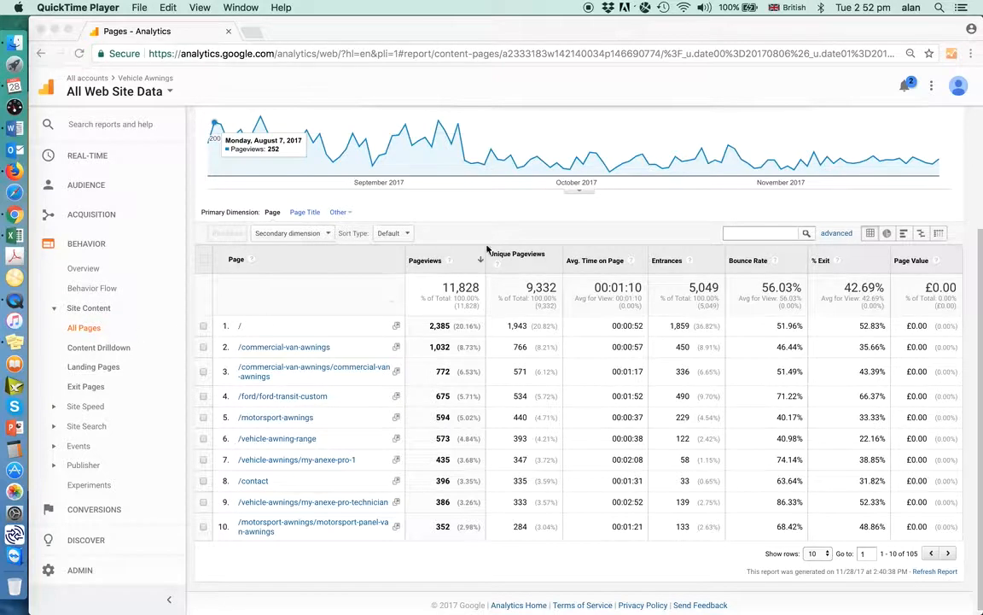
Set the all-pages report table to show 250 rows
click(596, 214)
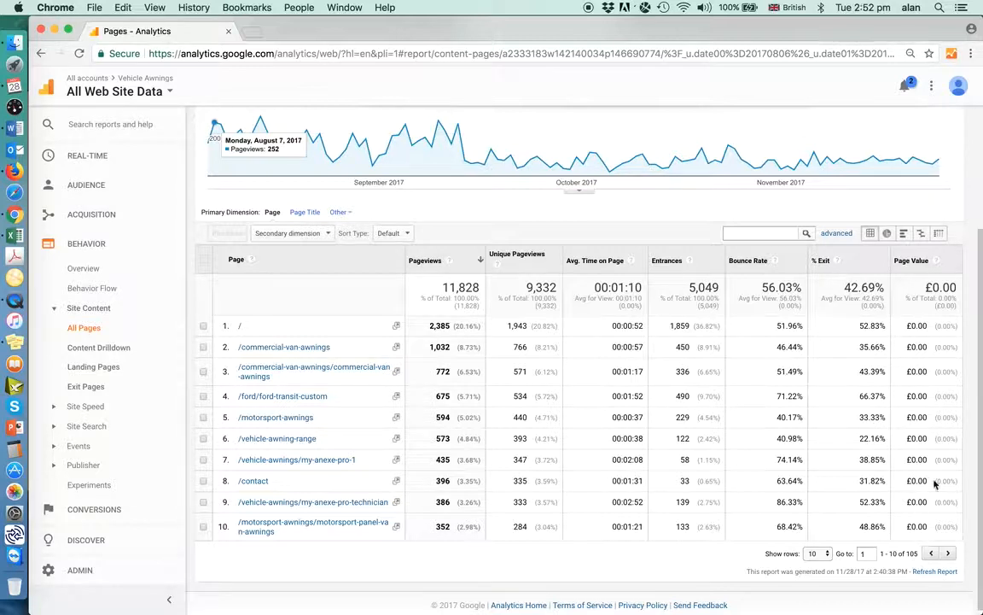
drag(980, 360, 971, 213)
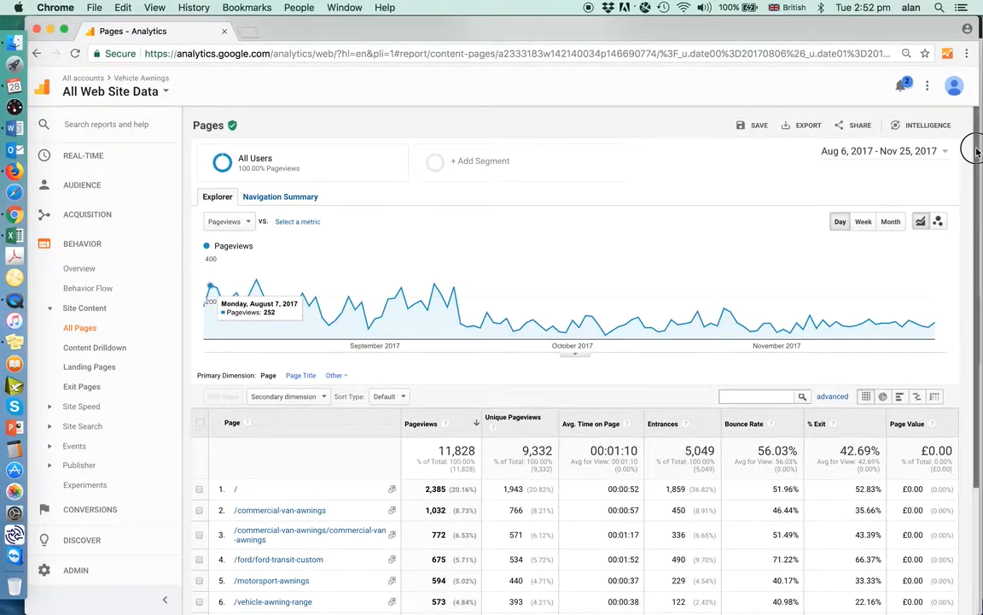
drag(978, 148, 980, 385)
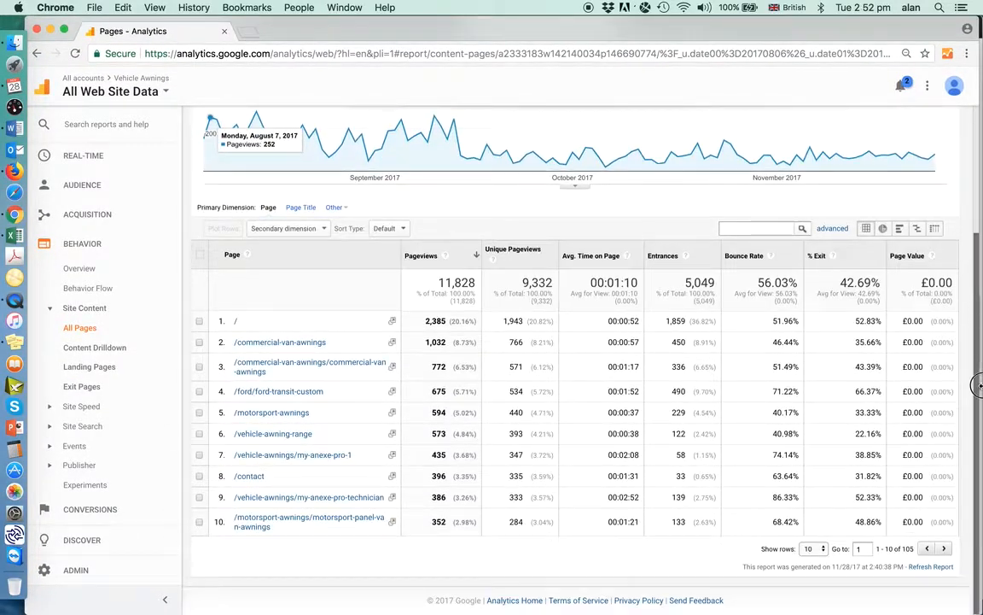
click(822, 552)
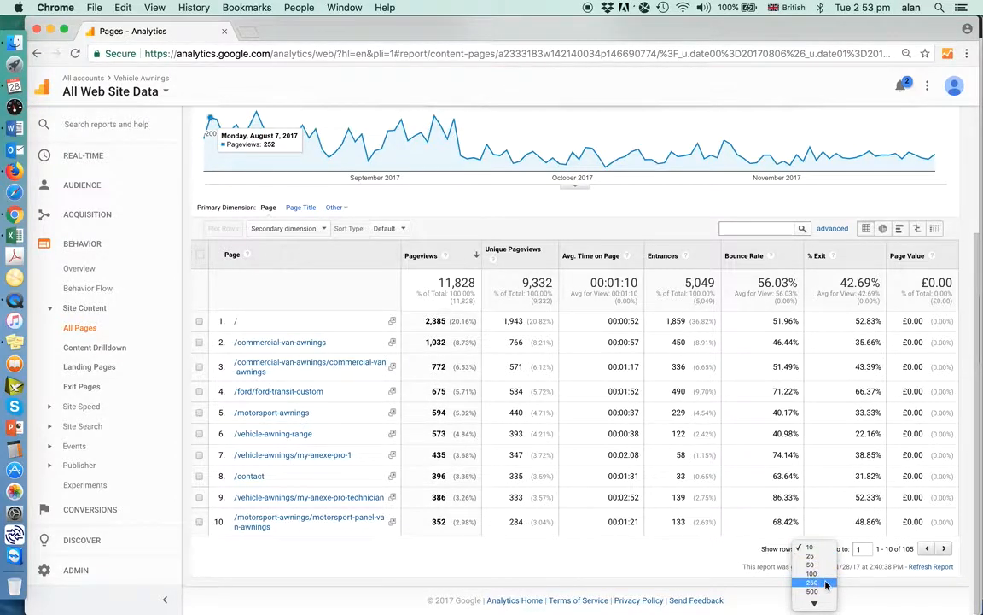
click(823, 583)
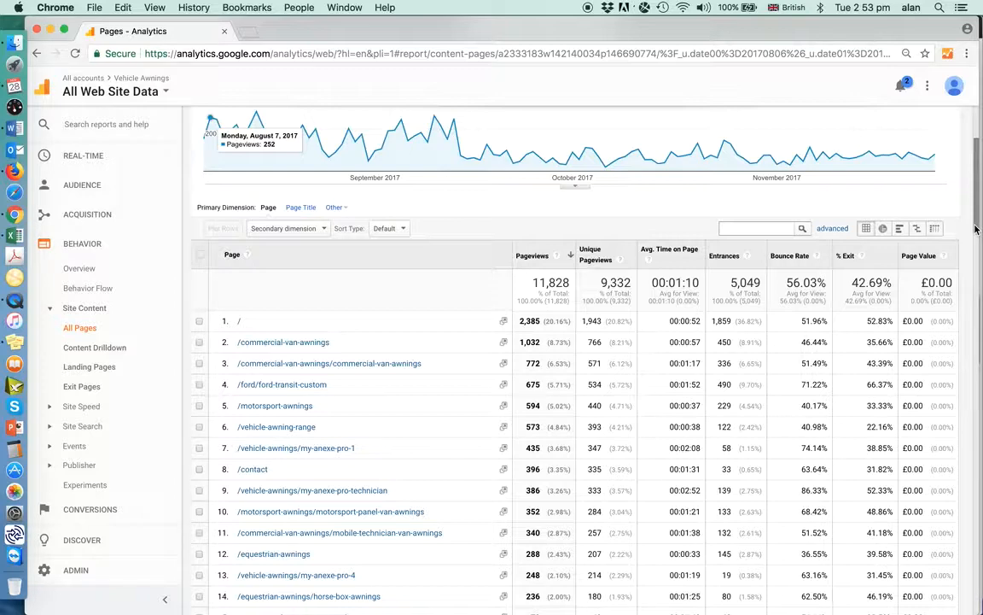
Review the first pages in the report, check the "Top 20 pages viewed" table in the Word document, and return to Chrome
drag(976, 229, 976, 255)
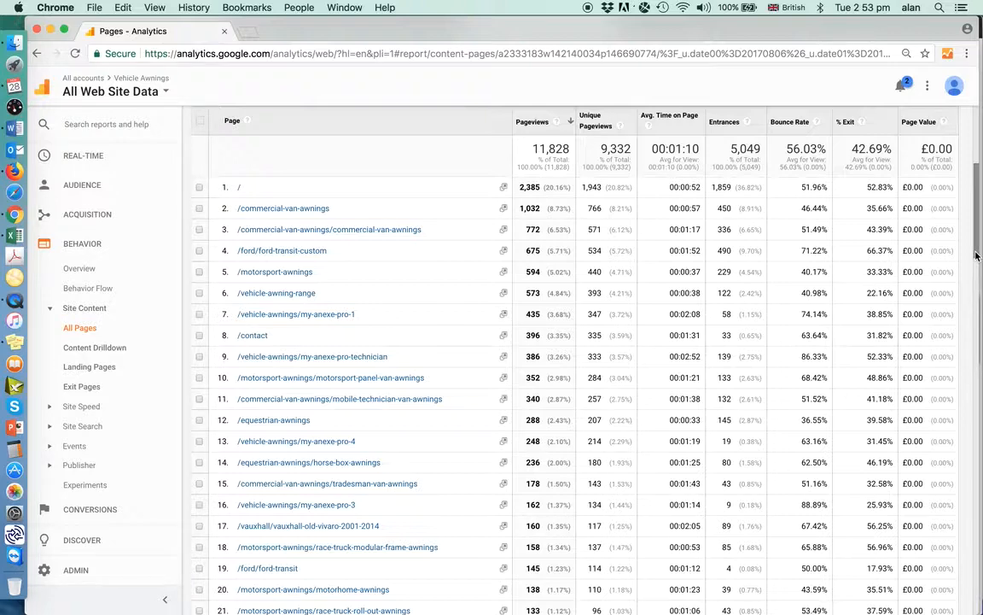
click(14, 128)
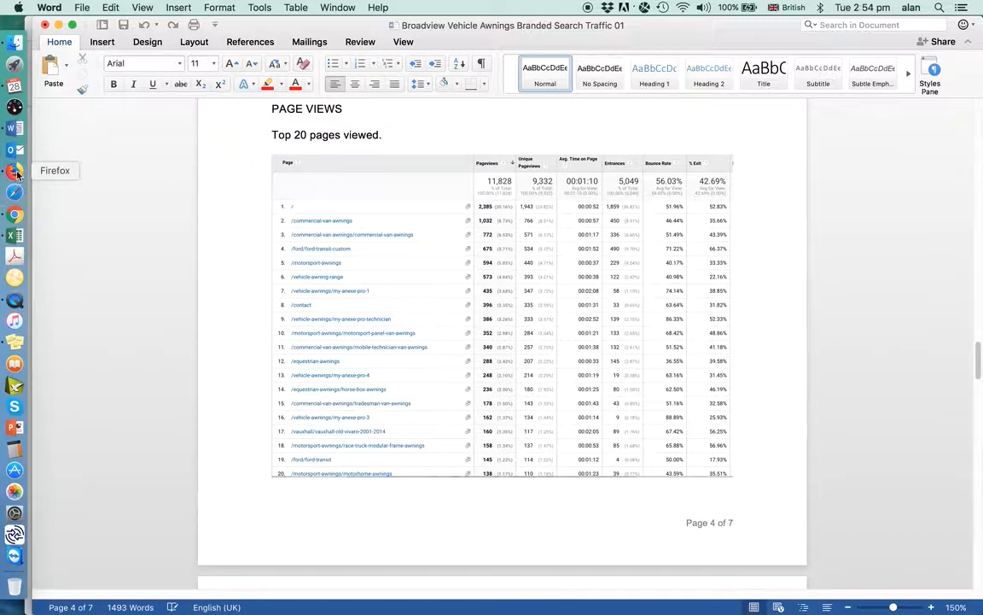
click(15, 214)
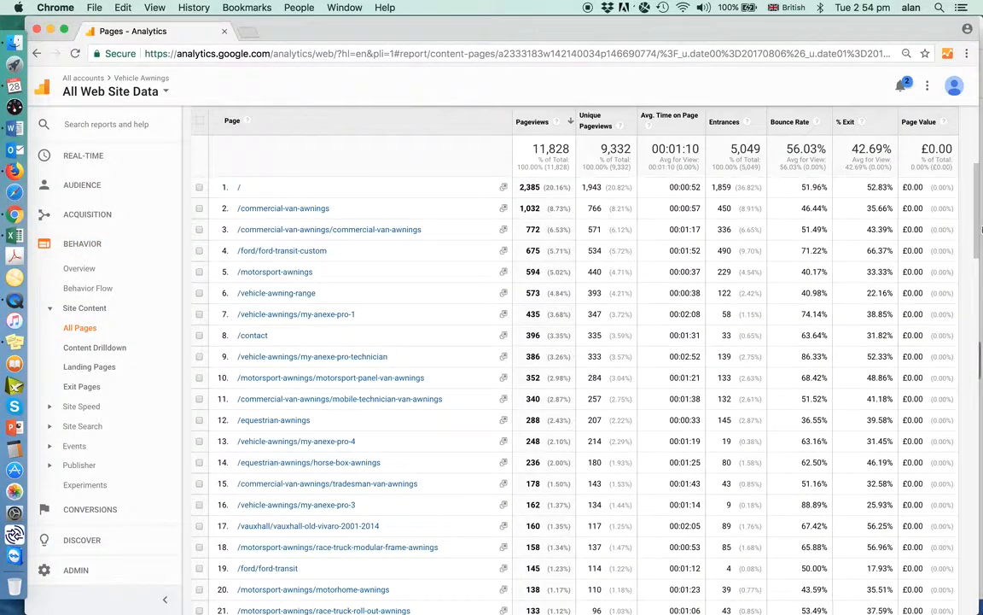
Show the export format options for the Pages report and switch to the exported spreadsheet in Excel
drag(972, 226, 970, 156)
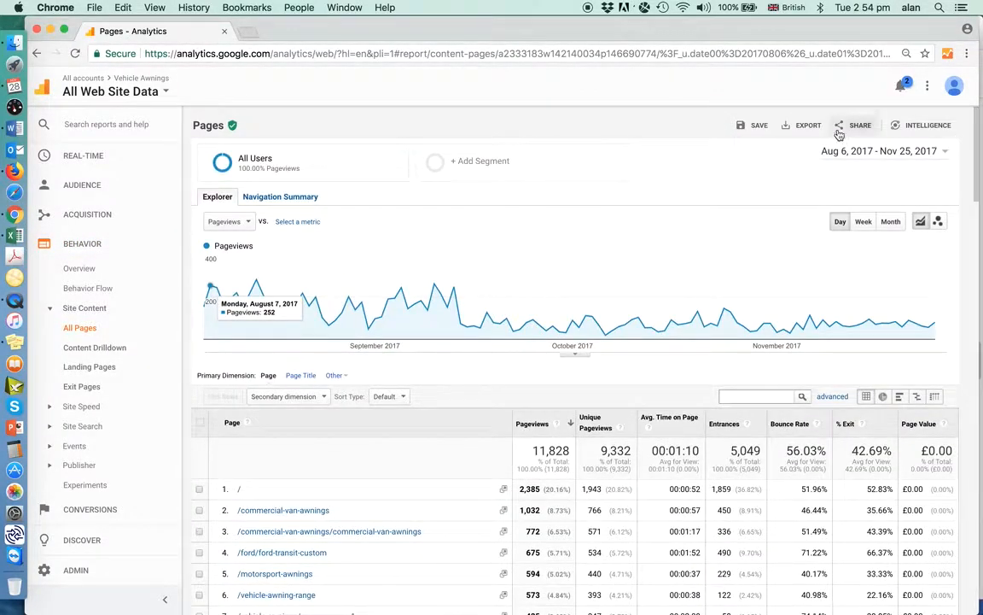
click(802, 128)
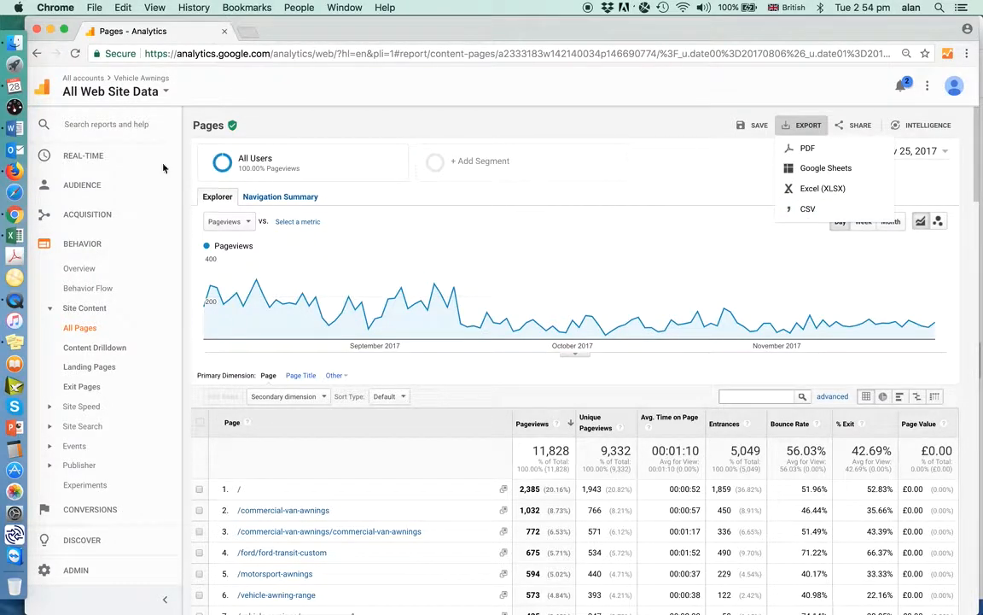
click(17, 236)
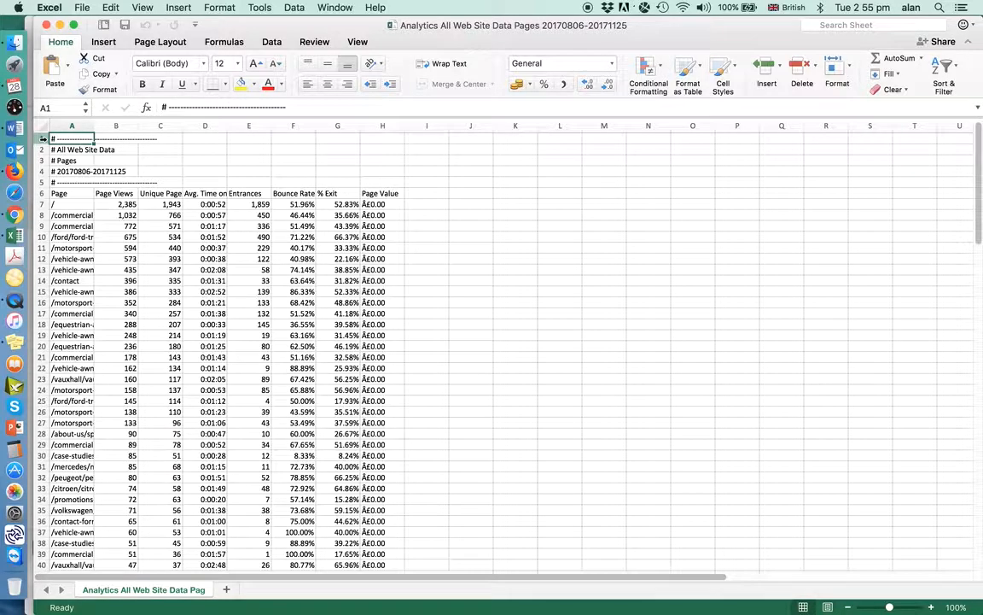
Zoom the sheet to 125% and widen column A to make more of the page paths readable
click(141, 9)
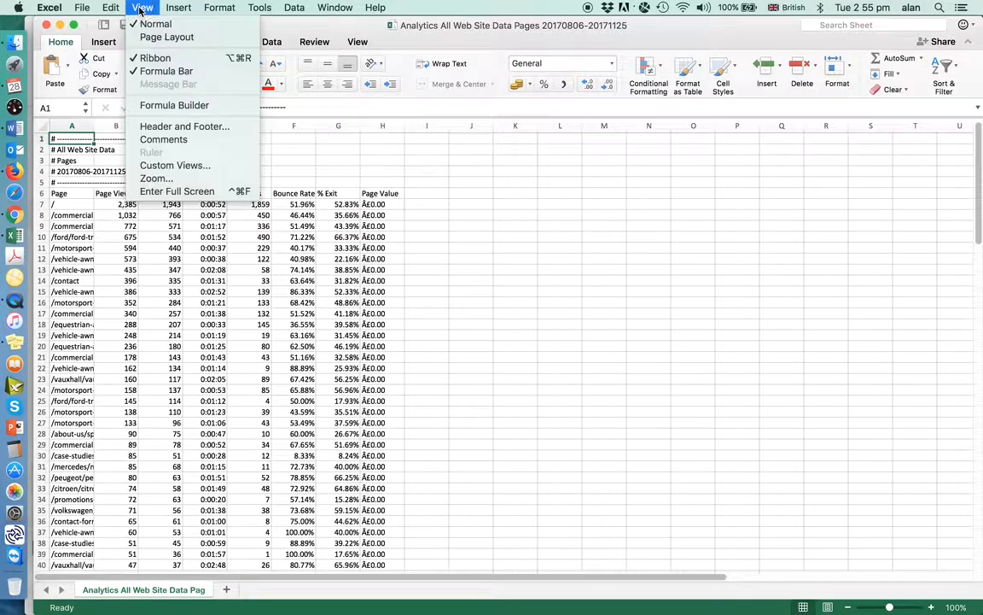
click(191, 179)
click(459, 191)
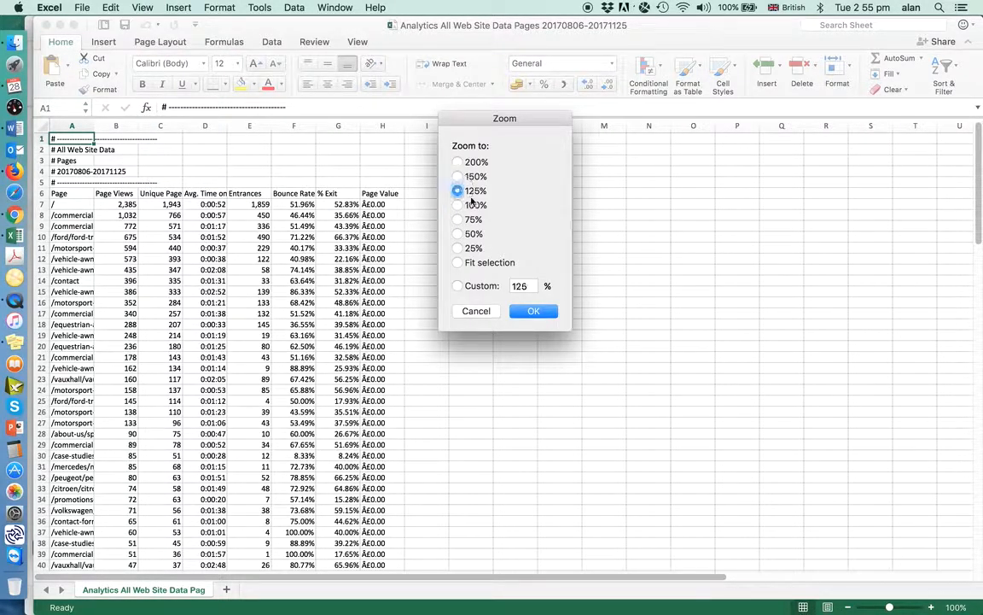
click(542, 313)
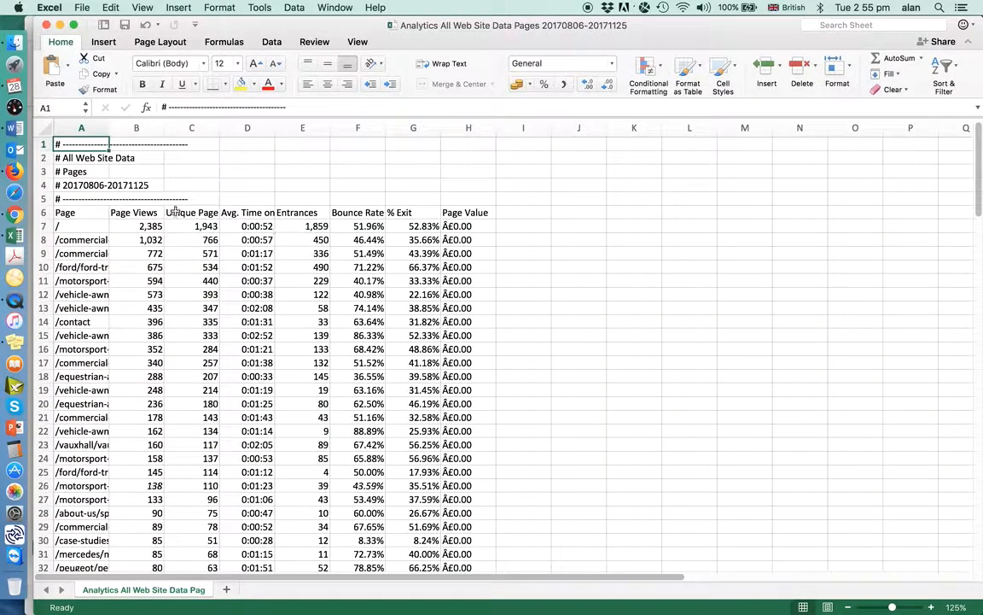
drag(108, 127, 230, 127)
Delete rows 1 to 5 containing the report header lines above the column headings
click(42, 143)
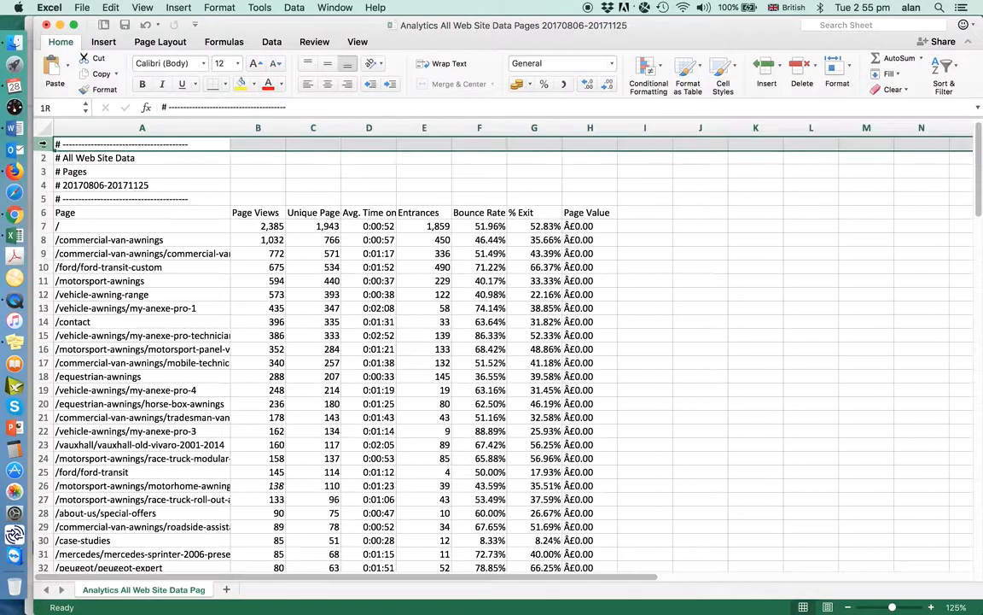
shift+click(44, 198)
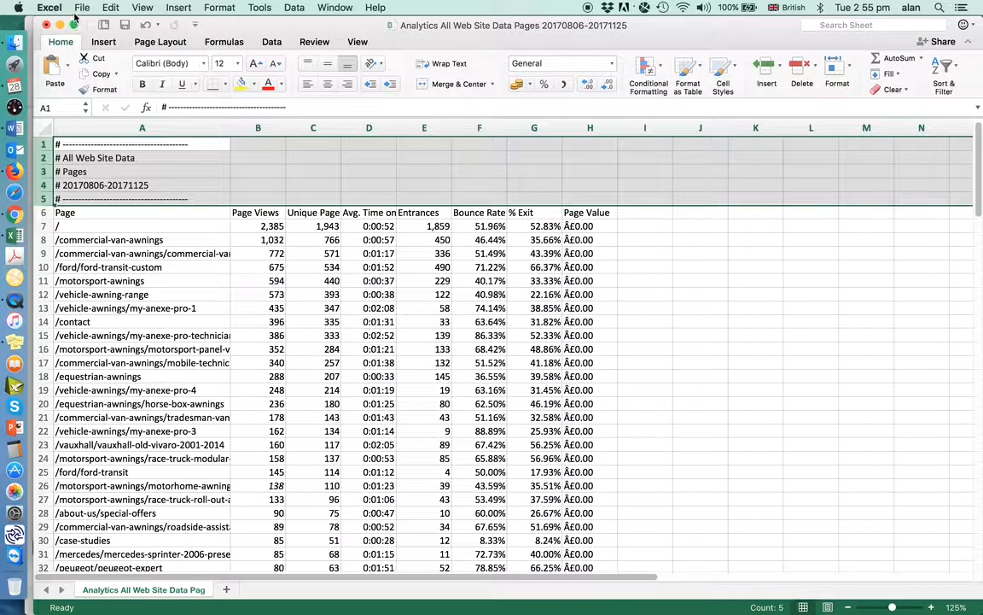
click(81, 7)
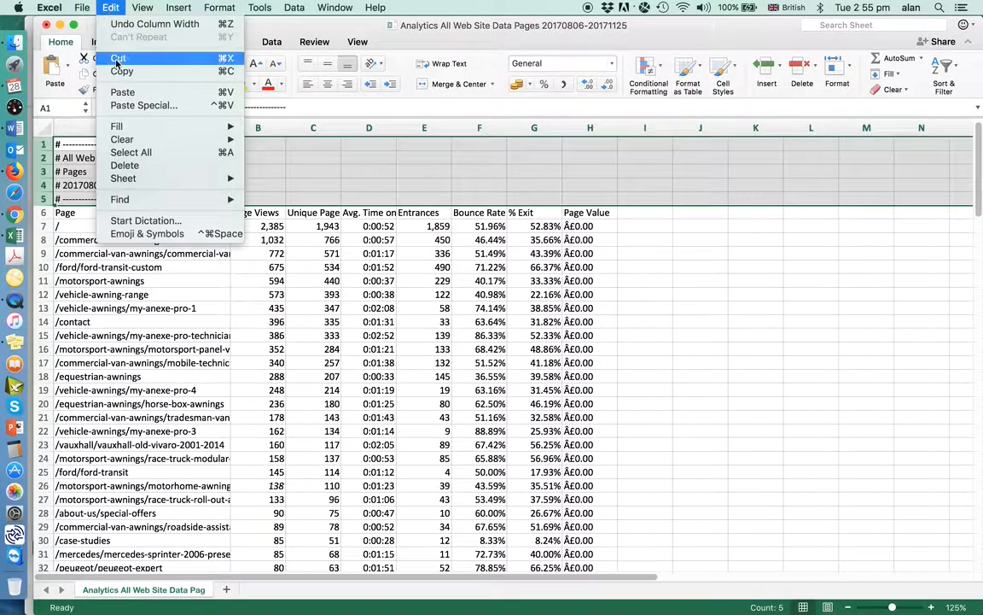
click(138, 166)
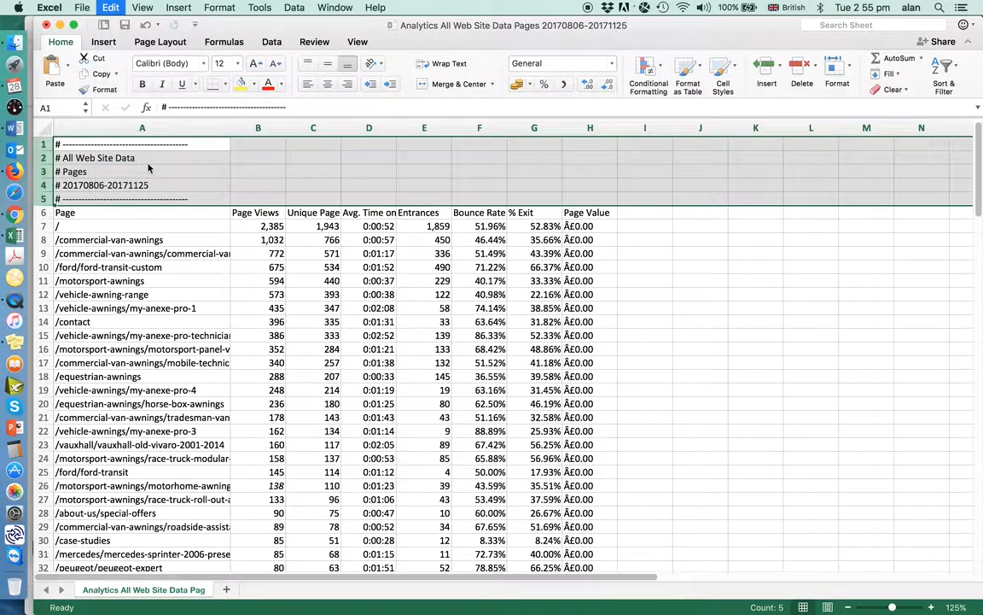
Delete the Unique Page Views column and the Entrances column from the sheet
click(326, 129)
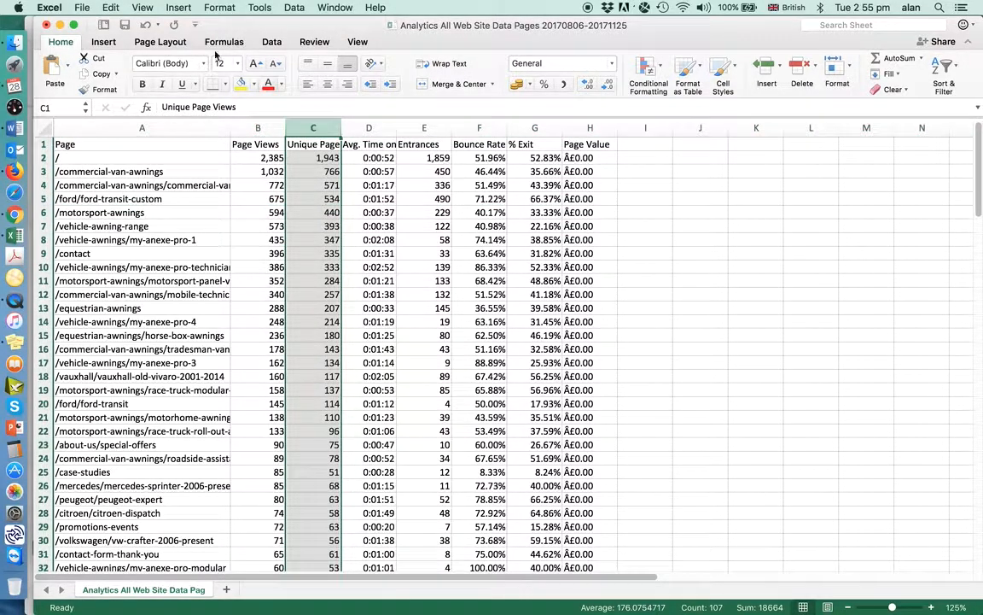
click(111, 7)
click(153, 169)
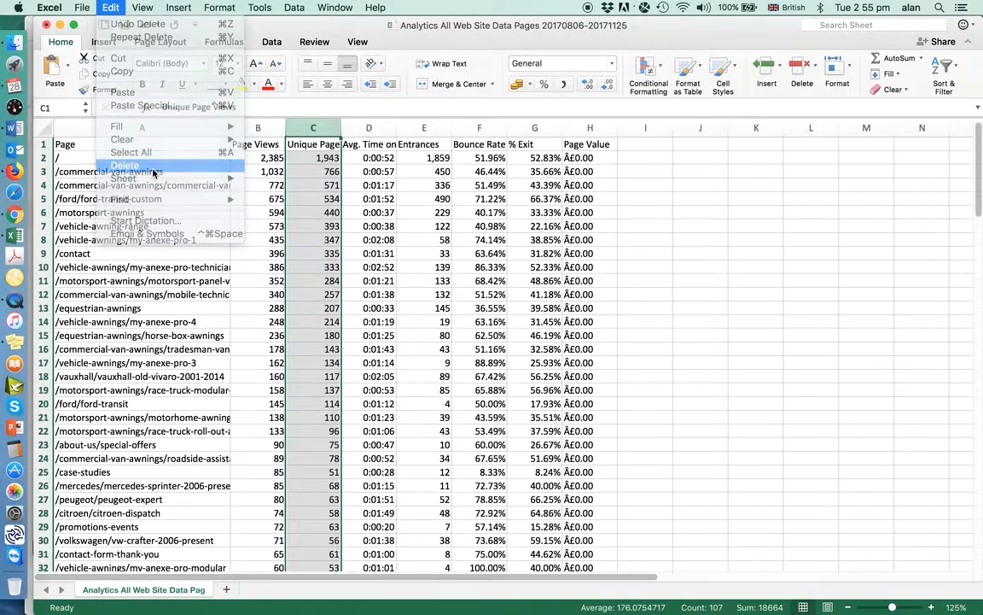
click(371, 128)
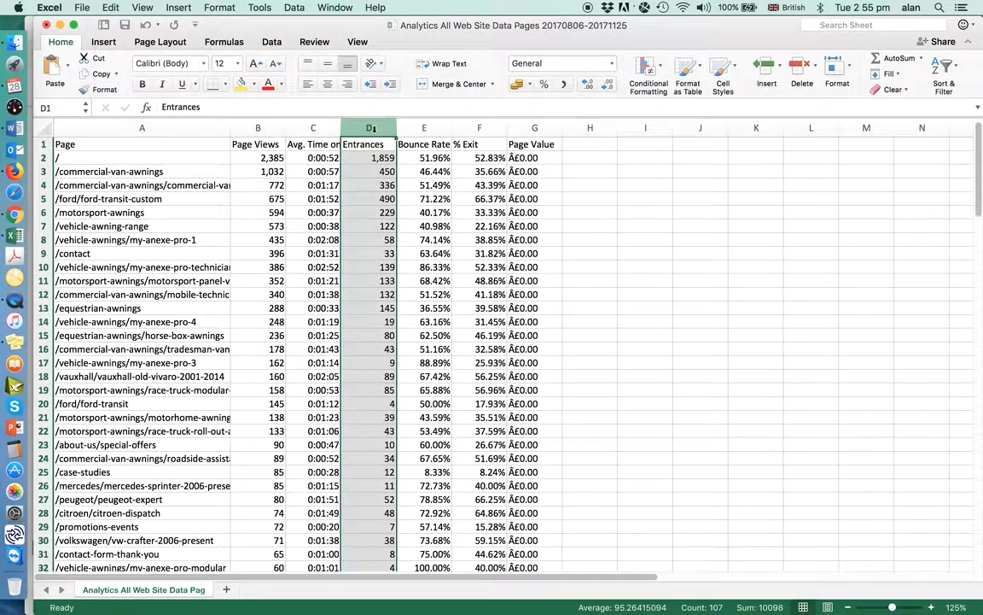
click(111, 8)
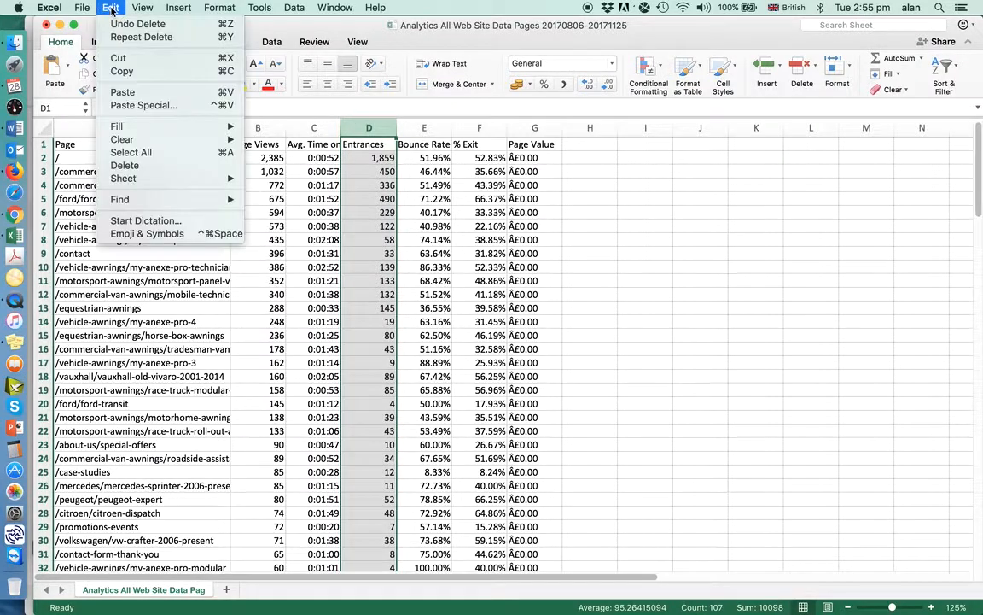
click(136, 165)
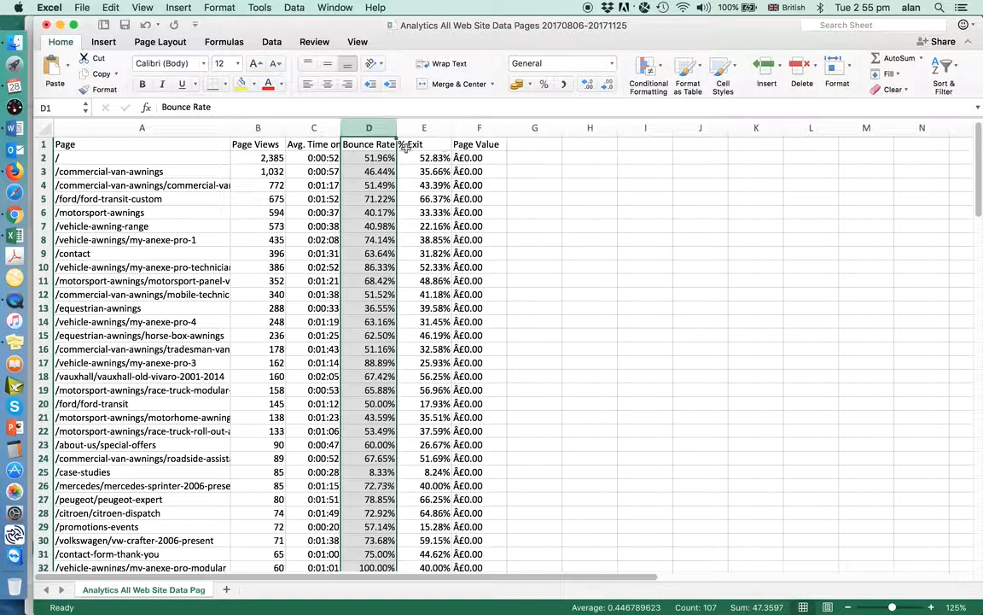
Select the data range from the Page heading across to % Exit and down to row 27
click(79, 145)
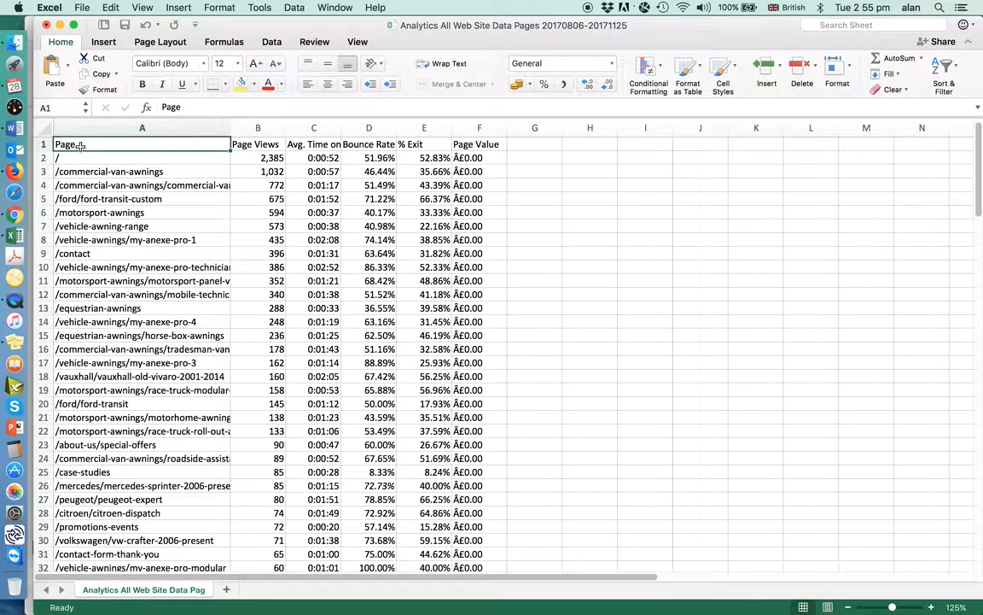
key(shift+Right)
key(shift+Right)
key(shift+Right)
key(shift+Right)
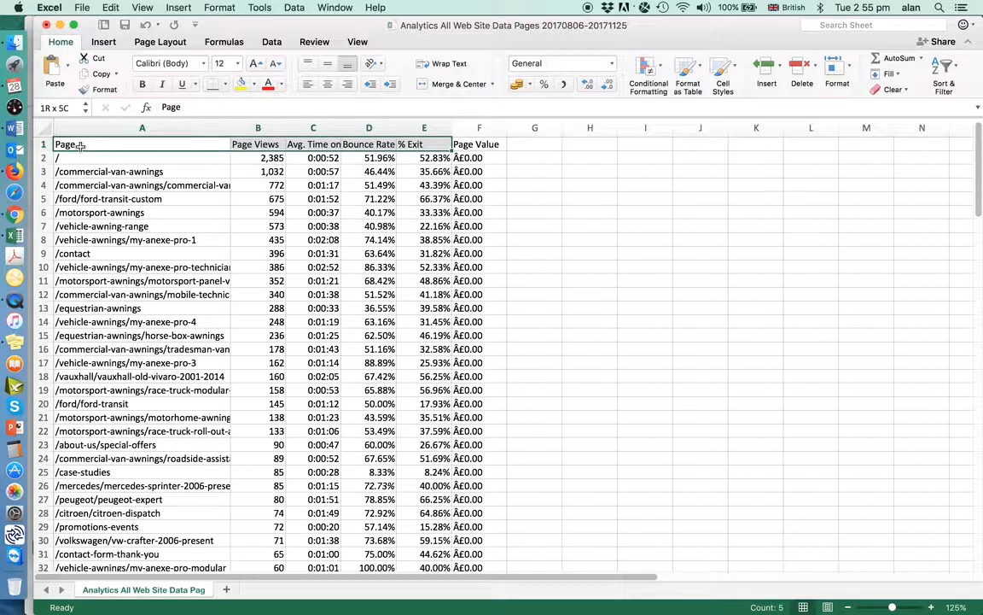
key(shift+Down)
key(shift+Down)
key(shift+Down)
key(shift+Down)
key(shift+Down)
key(shift+Down)
key(shift+Down)
key(shift+Down)
key(shift+Down)
key(shift+Down)
key(shift+Down)
key(shift+Down)
key(shift+Down)
key(shift+Down)
key(shift+Down)
key(shift+Down)
key(shift+Down)
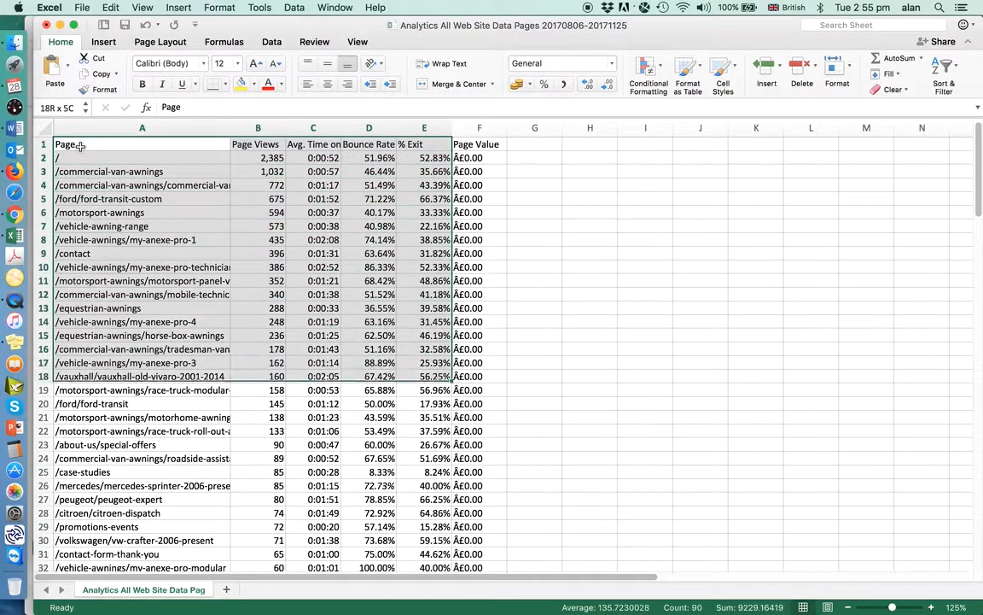
key(shift+Down)
key(shift+Down)
key(shift+Down)
key(shift+Down)
key(shift+Down)
key(shift+Down)
key(shift+Down)
key(shift+Down)
key(shift+Down)
key(shift+Down)
key(shift+Down)
key(shift+Down)
key(shift+Down)
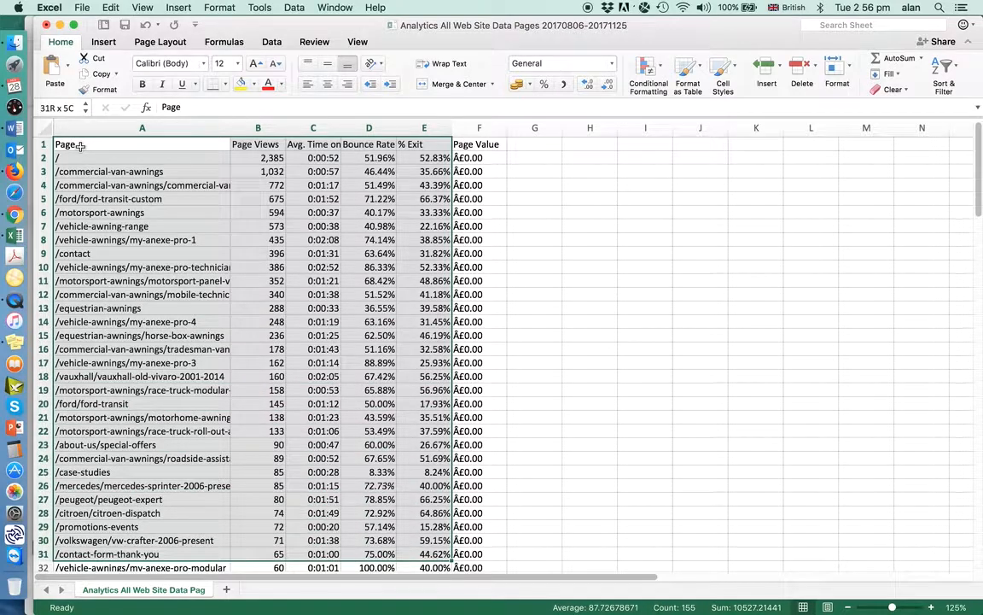
key(shift+Down)
key(shift+Down)
key(shift+Down)
key(shift+Down)
key(shift+Down)
key(shift+Down)
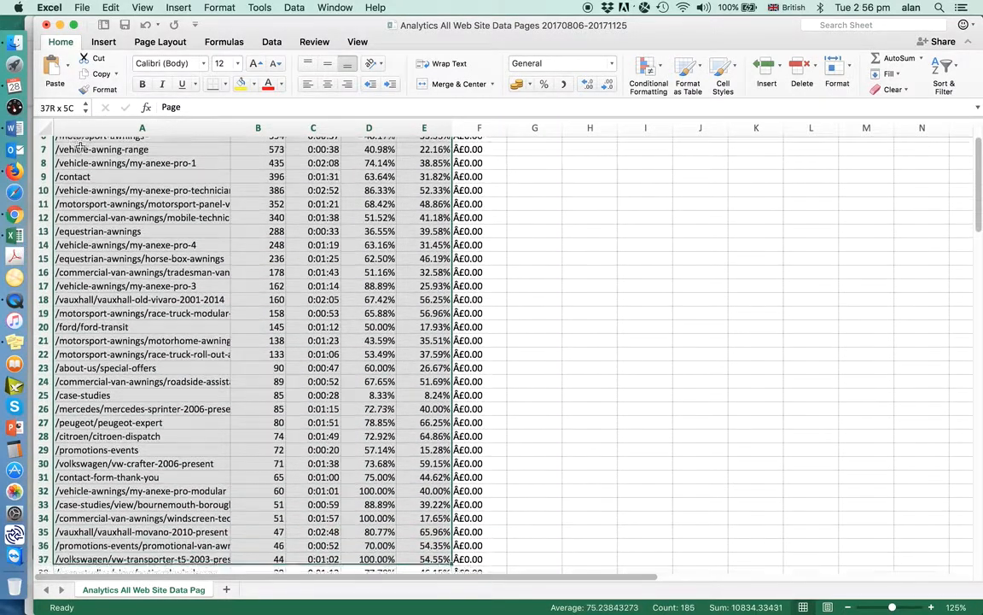
key(shift+Up)
key(shift+Up)
key(shift+Up)
key(shift+Up)
key(shift+Up)
key(shift+Up)
key(shift+Up)
key(shift+Up)
key(shift+Up)
key(shift+Up)
key(shift+Up)
key(shift+Up)
key(shift+Up)
key(shift+Up)
key(shift+Up)
key(shift+Up)
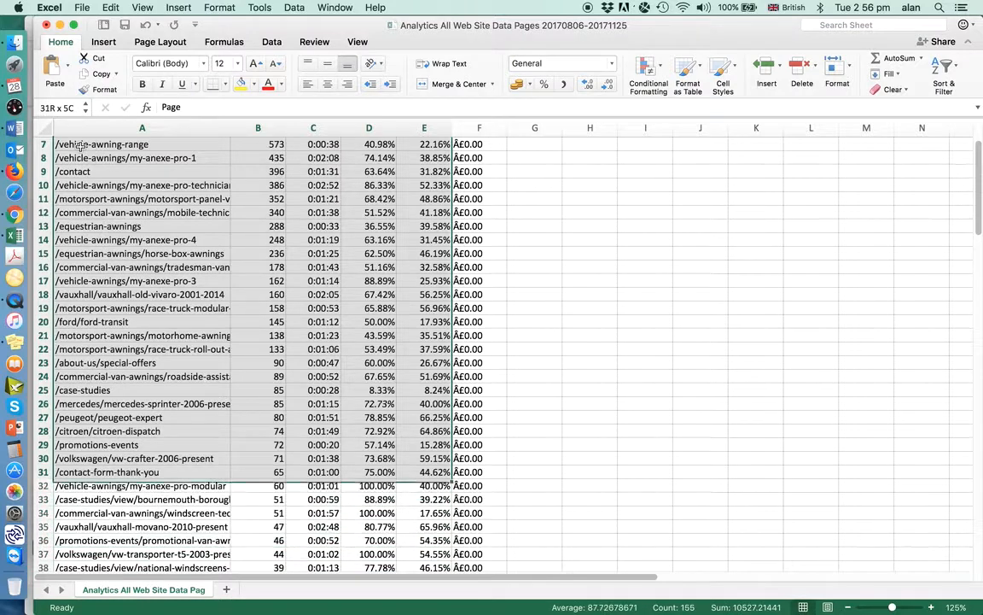
key(shift+Down)
key(shift+Down)
key(shift+Down)
key(shift+Down)
key(shift+Down)
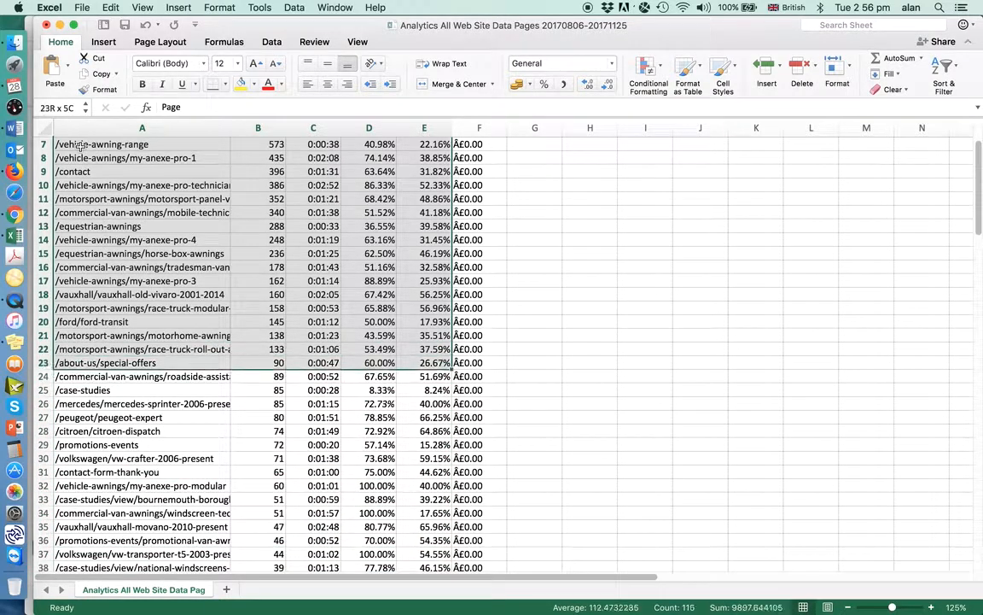
key(shift+Down)
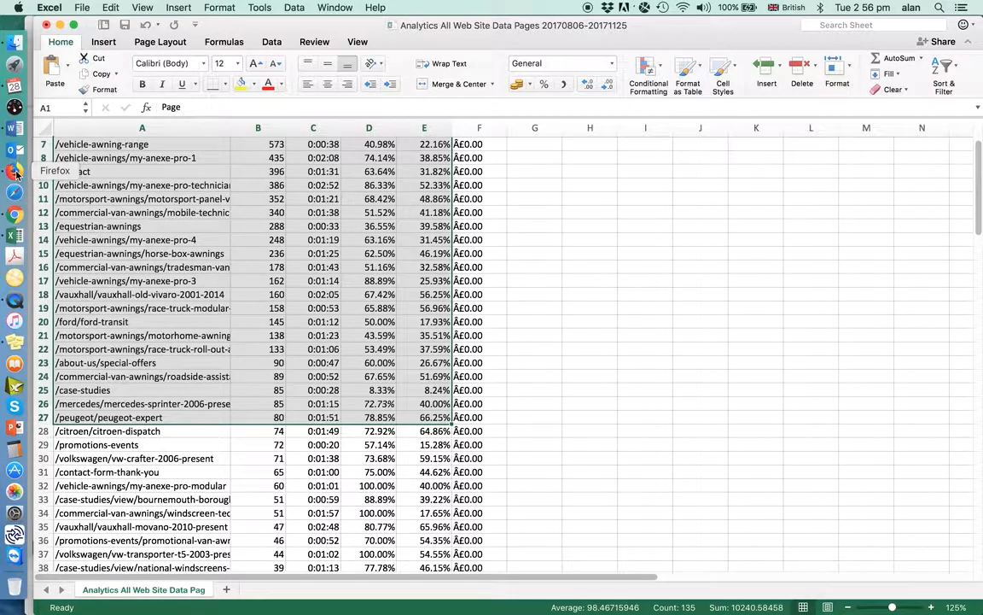
Delete rows 28 to 106, holding the less viewed pages below /peugeot/peugeot-expert
click(14, 215)
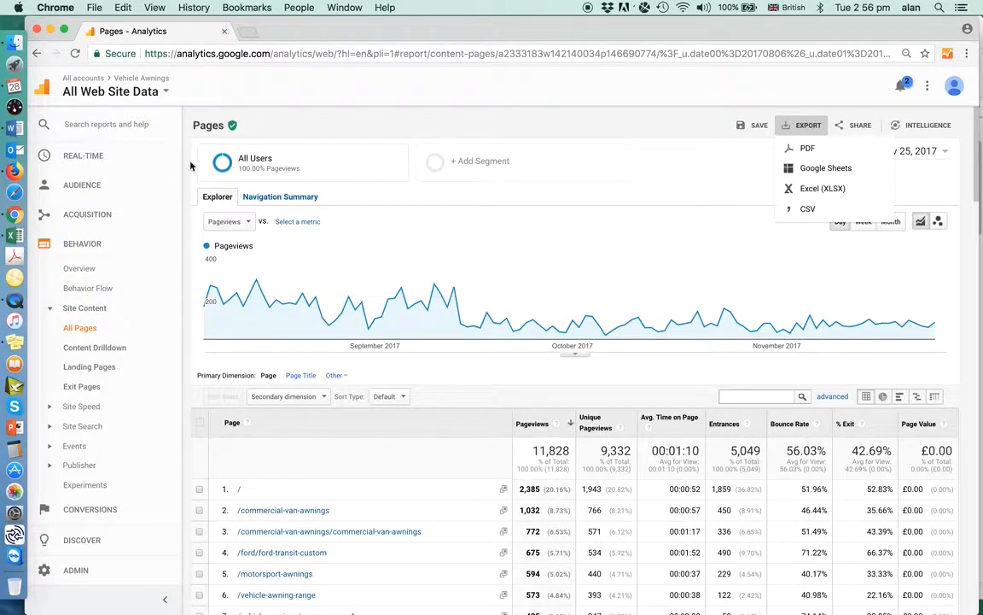
click(14, 239)
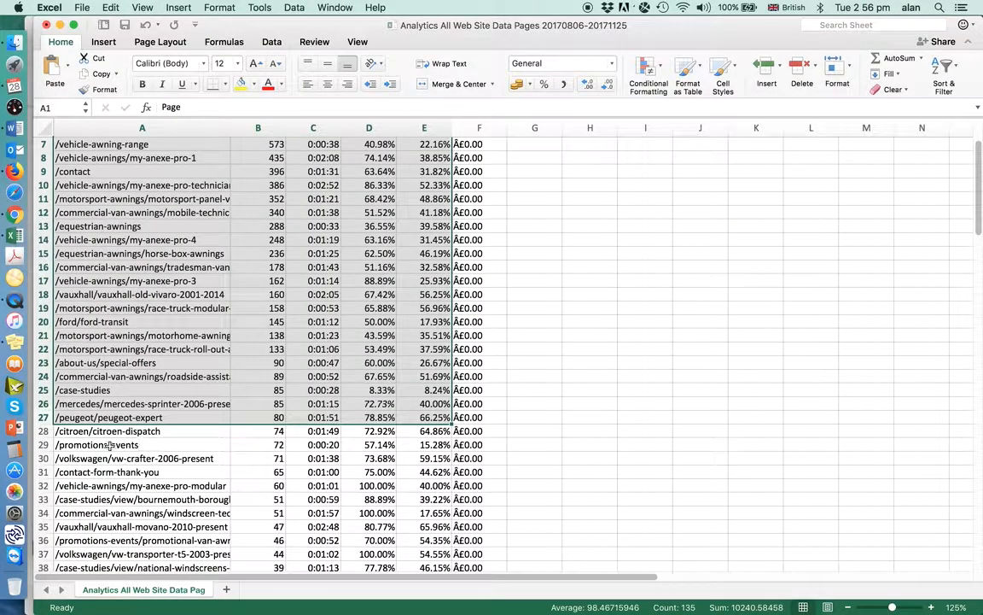
click(43, 431)
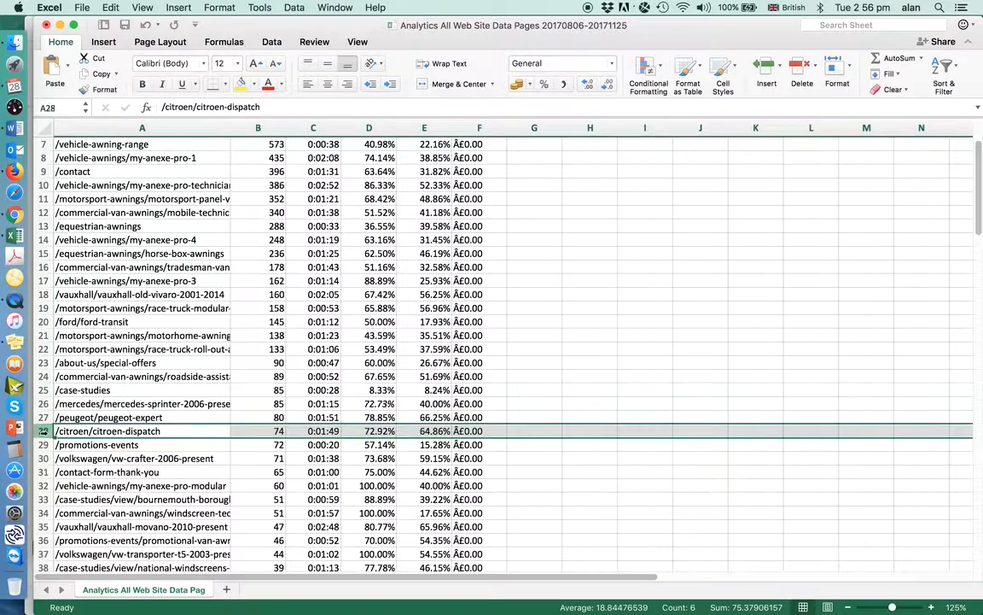
mouse_move(44, 431)
mouse_down()
mouse_move(44, 567)
mouse_move(44, 431)
mouse_up()
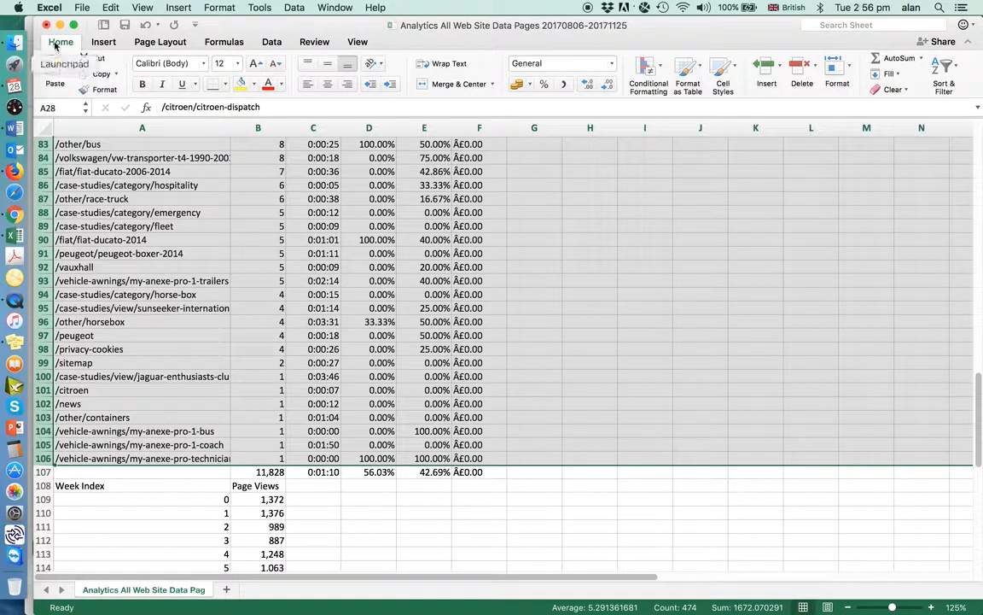
click(110, 8)
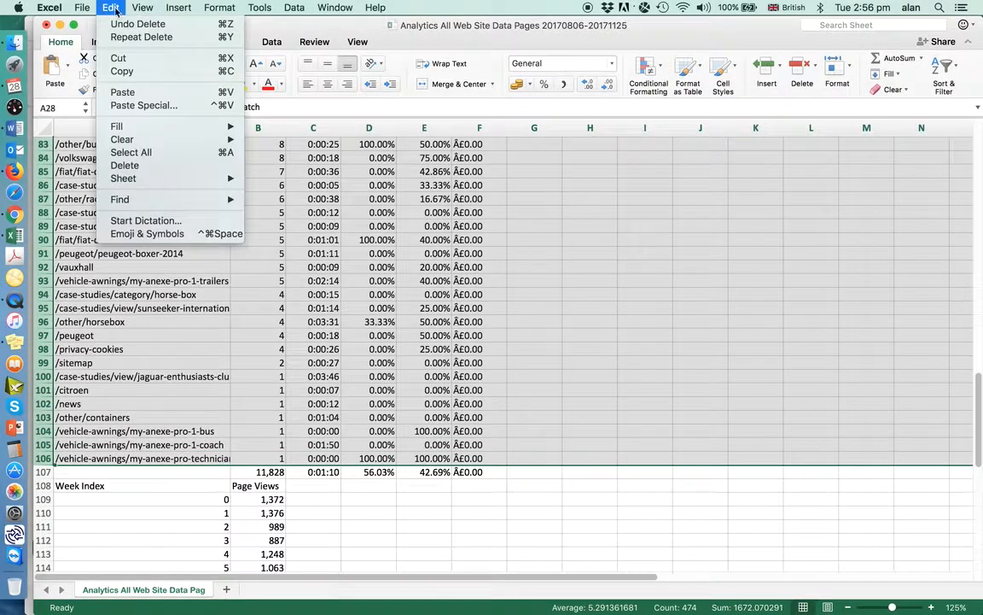
click(126, 165)
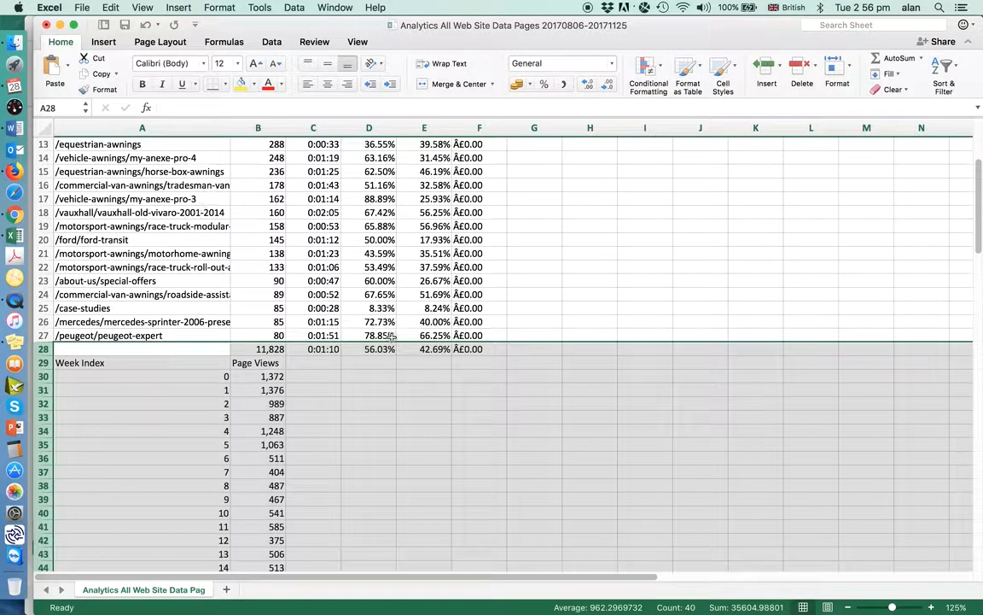
Delete rows 29 to 43, from the Week Index heading down through week 13
drag(48, 362, 49, 360)
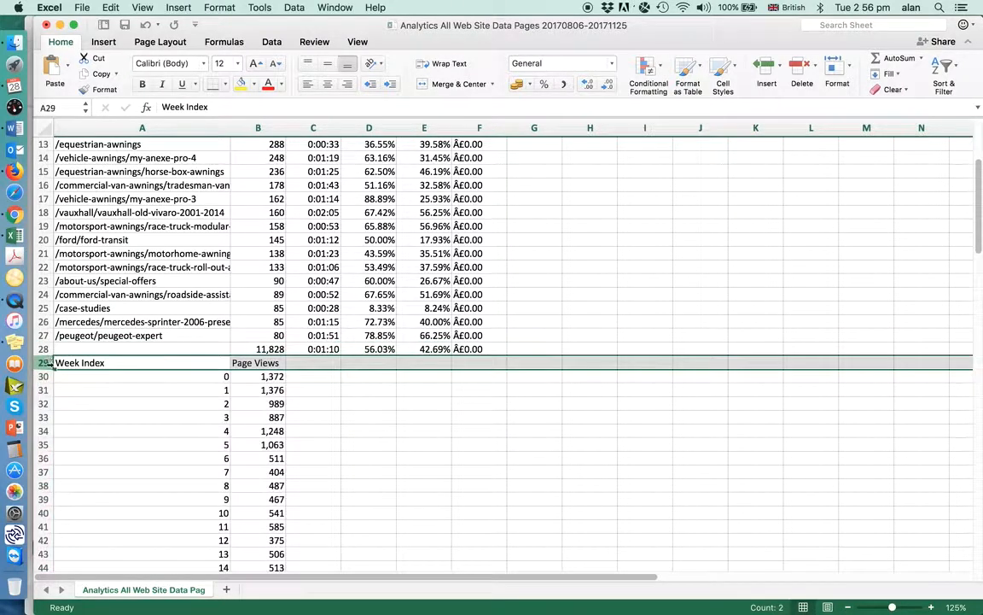
shift+click(43, 553)
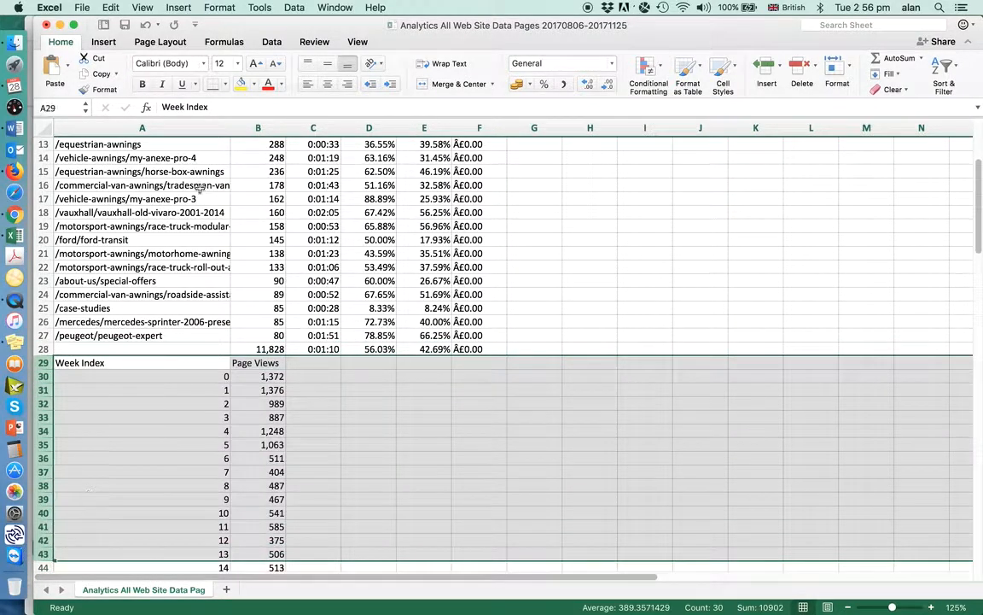
click(110, 9)
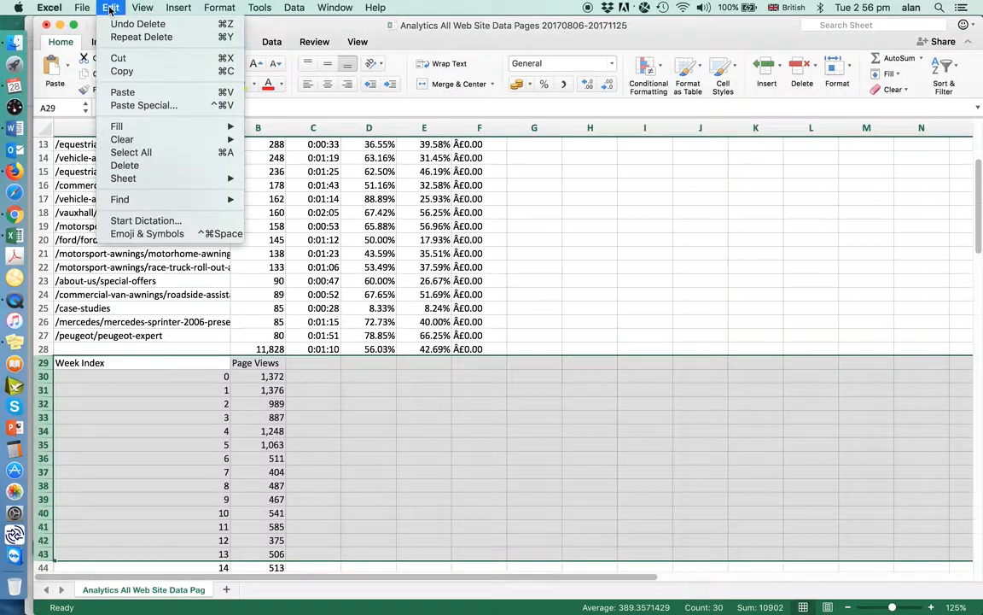
click(125, 166)
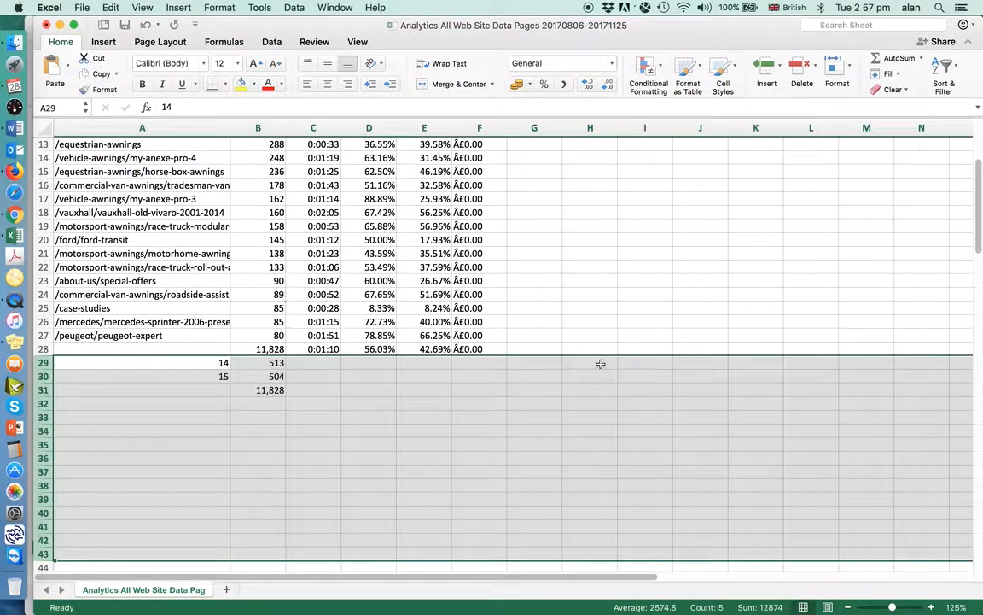
Copy the range A1 to E28, from the Page heading across to % Exit and down to the totals row
scroll(979, 246, up, 5)
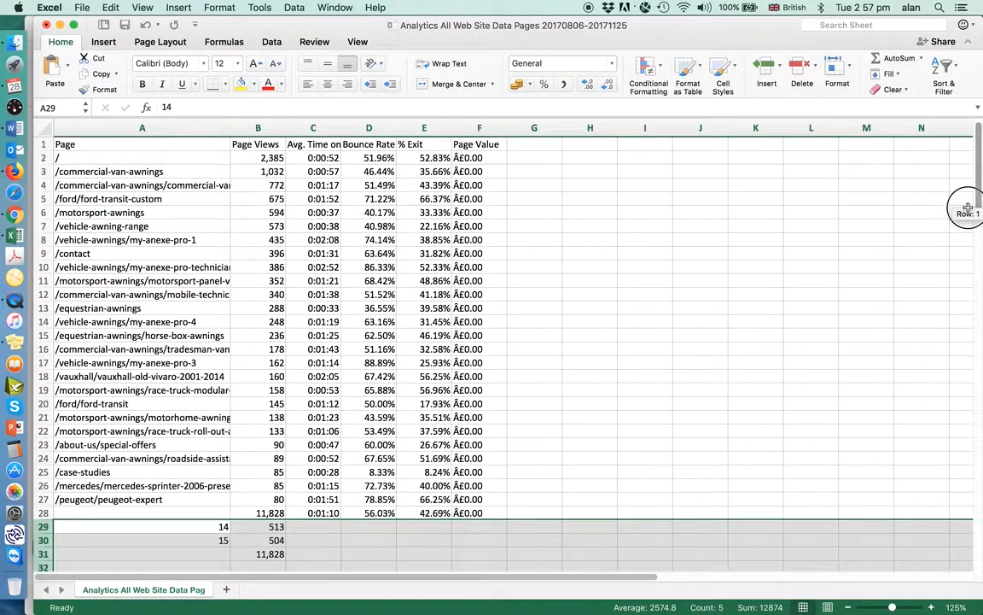
click(108, 145)
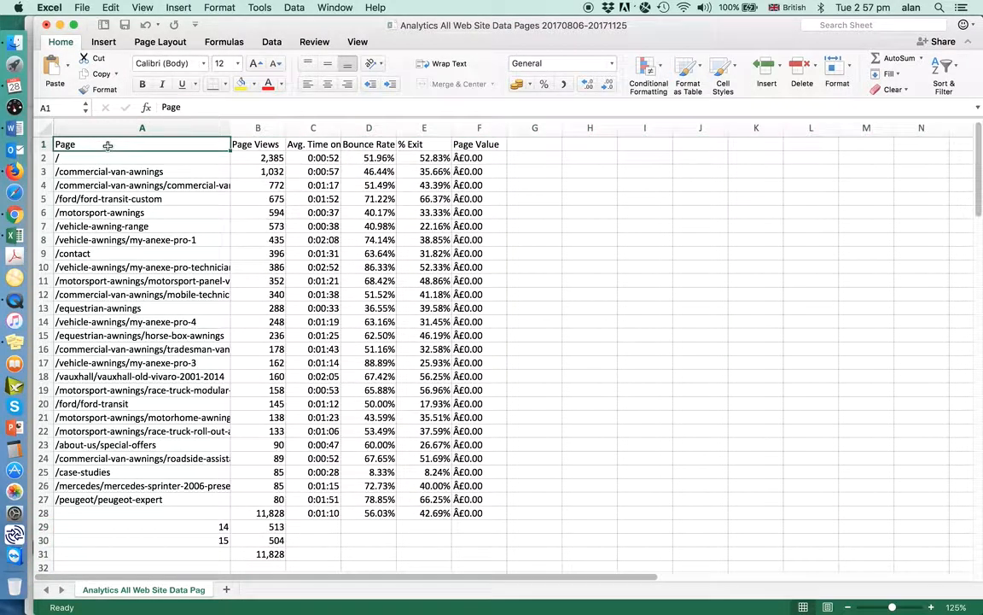
key(shift+Right)
key(shift+Right)
key(shift+Right)
key(shift+Right)
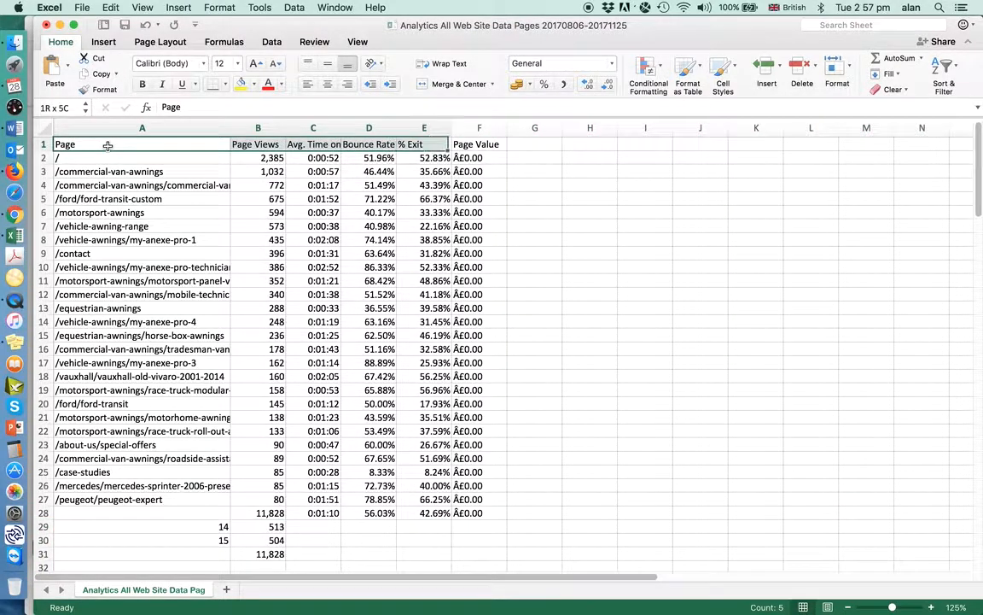
key(shift+Down)
key(shift+Down)
key(shift+Down)
key(shift+Down)
key(shift+Down)
key(shift+Down)
key(shift+Down)
key(shift+Down)
key(shift+Down)
key(shift+Down)
key(shift+Down)
key(shift+Down)
key(shift+Down)
key(shift+Down)
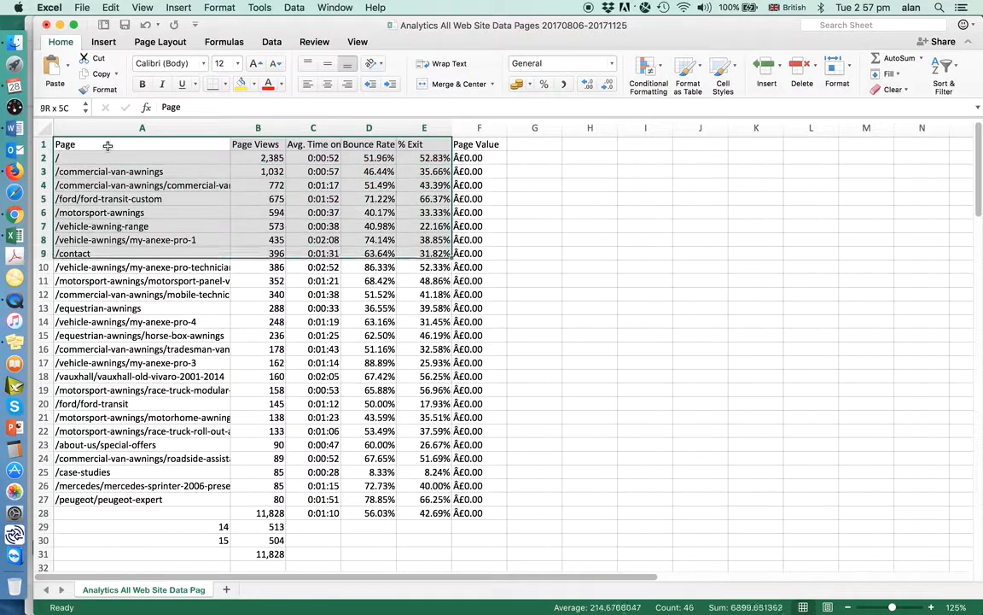
key(shift+Down)
key(shift+Down)
key(shift+Down)
key(shift+Down)
key(shift+Down)
key(shift+Down)
key(shift+Down)
key(shift+Down)
key(shift+Down)
key(shift+Down)
key(shift+Down)
key(shift+Down)
key(shift+Down)
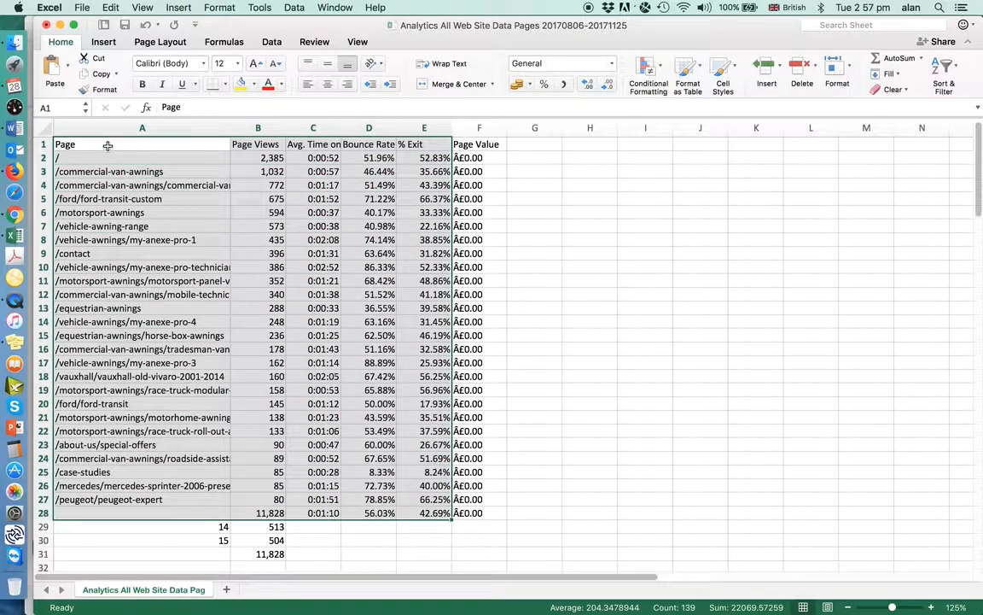
click(110, 8)
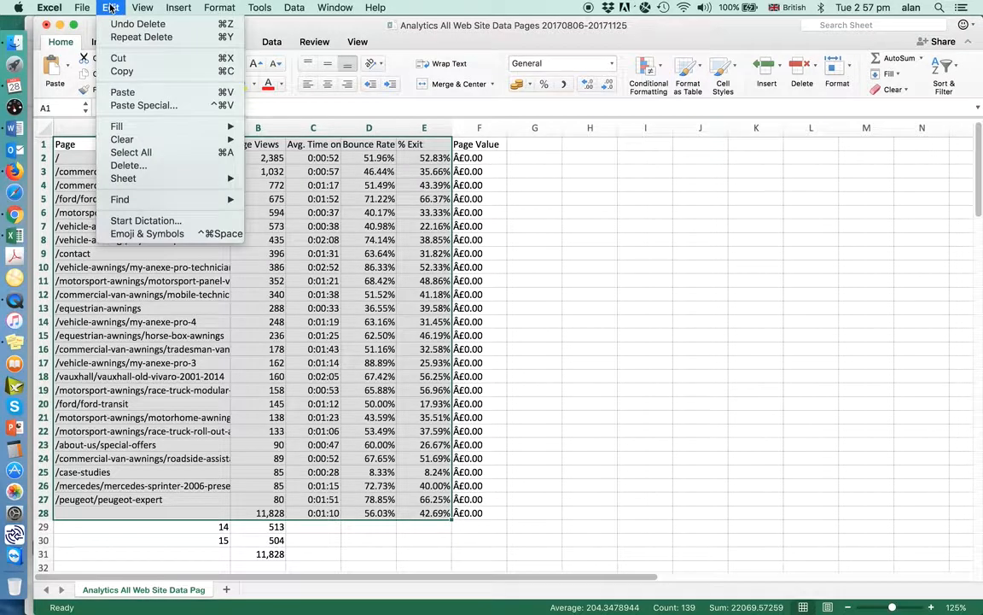
click(137, 73)
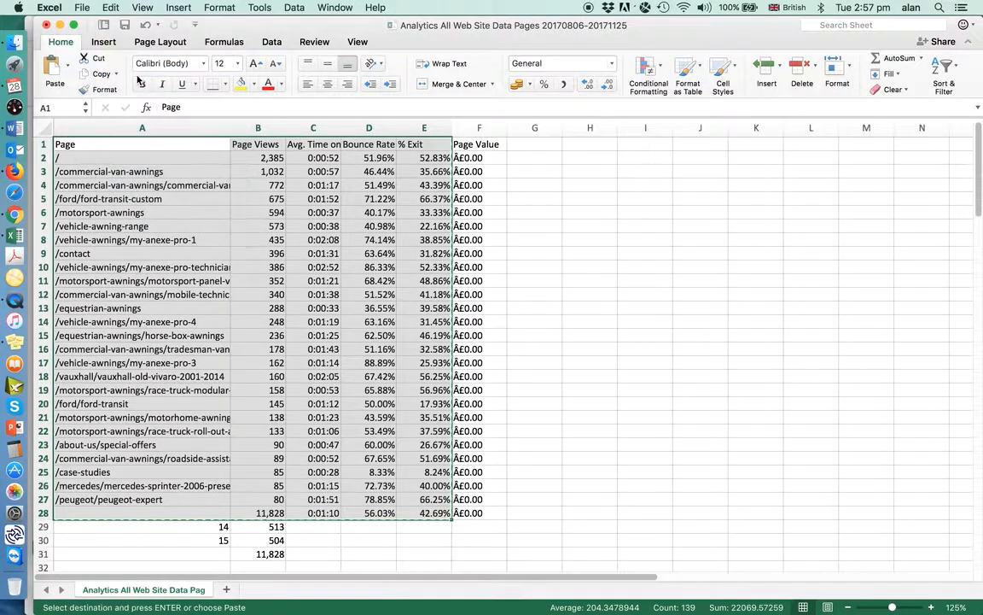
Switch to the Word report and paste the copied cells onto the blank page 5, after the top 20 pages section
click(18, 129)
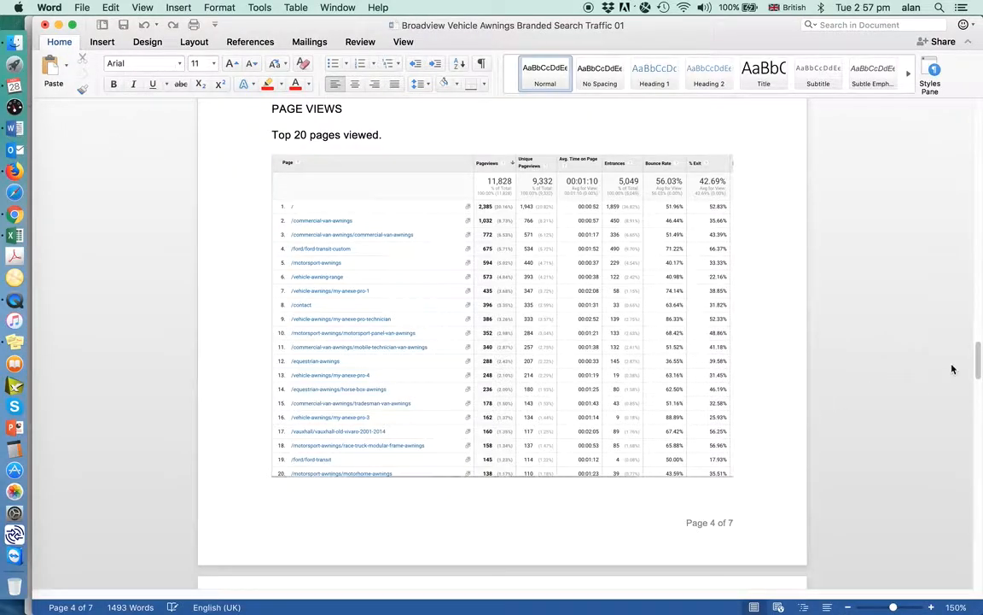
drag(976, 367, 978, 411)
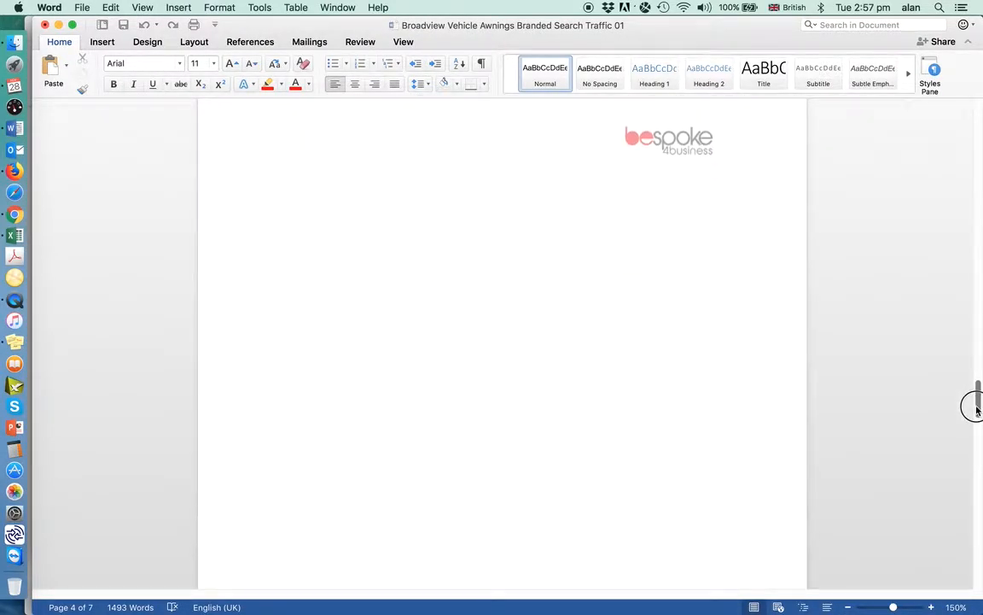
click(298, 172)
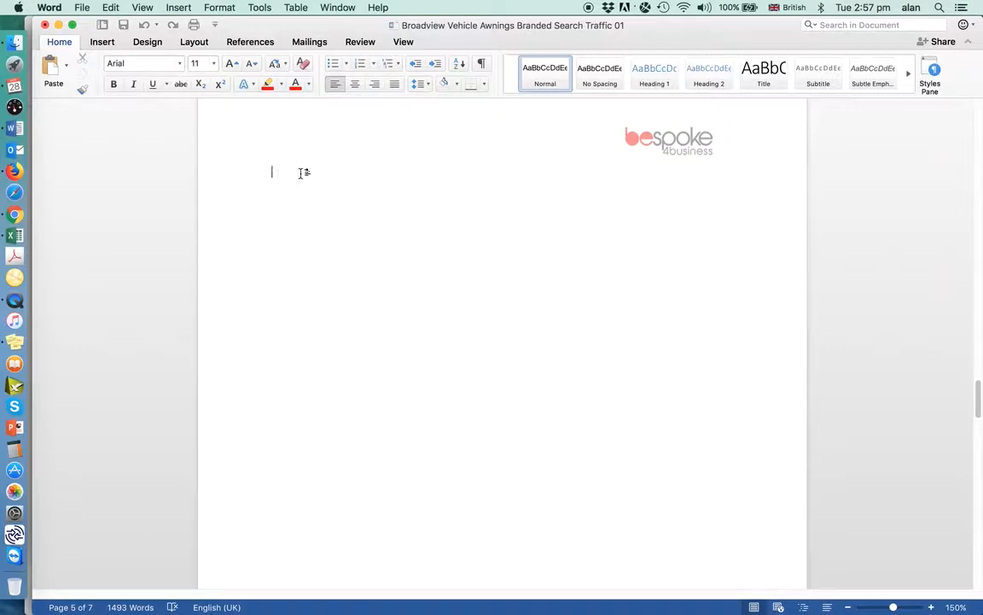
click(111, 8)
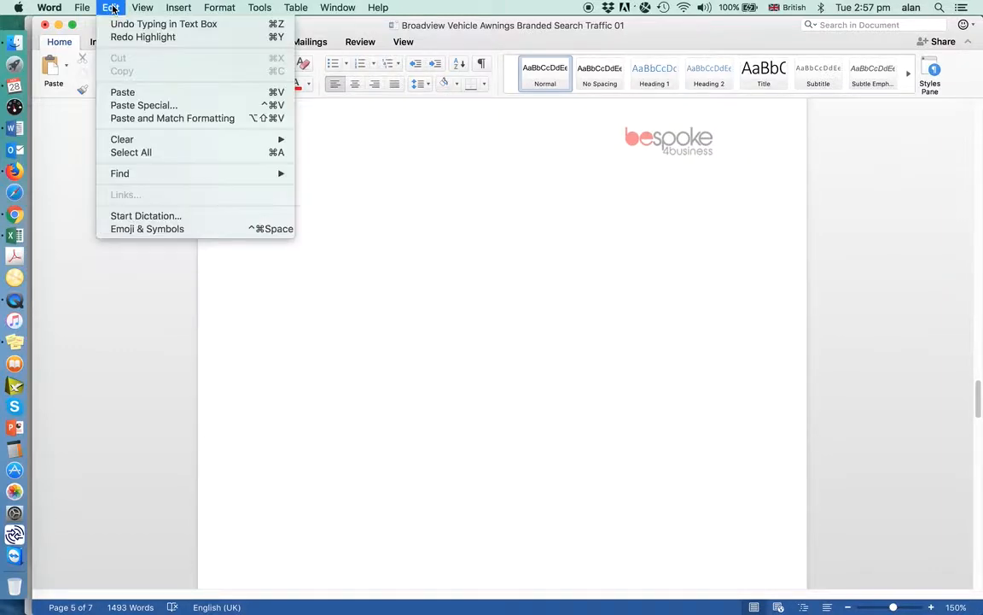
click(168, 92)
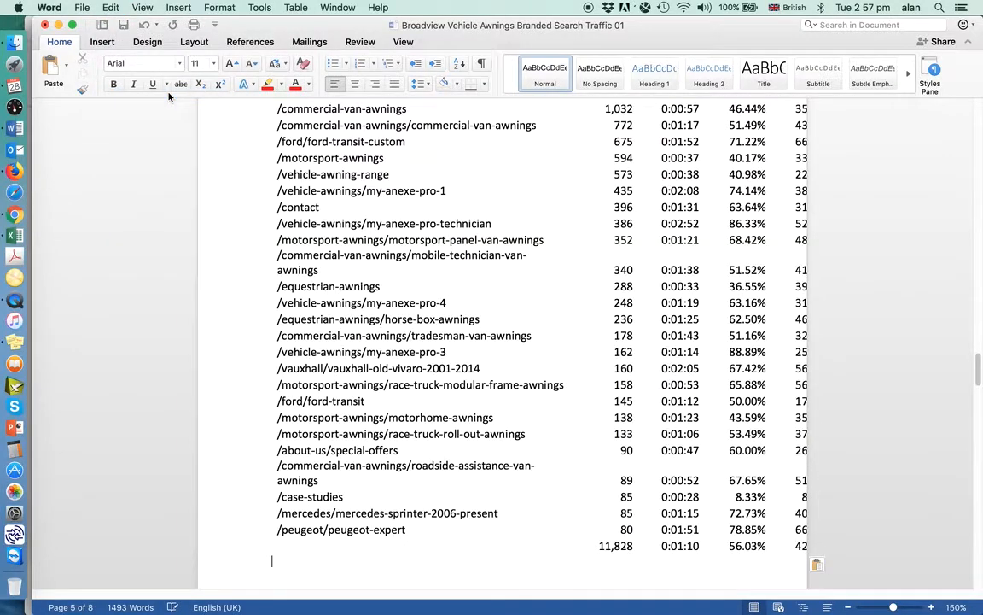
click(753, 369)
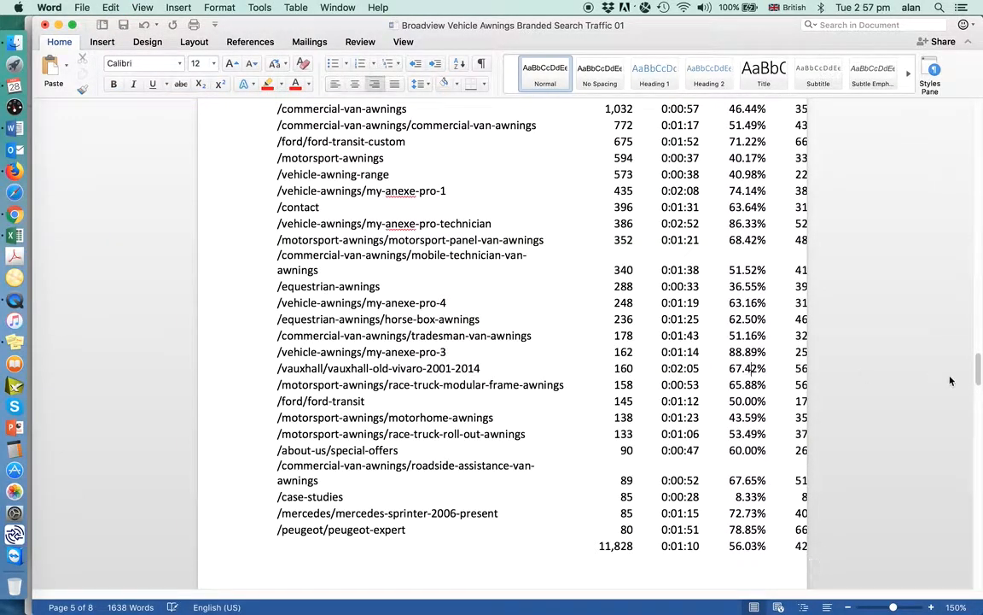
drag(977, 372, 969, 354)
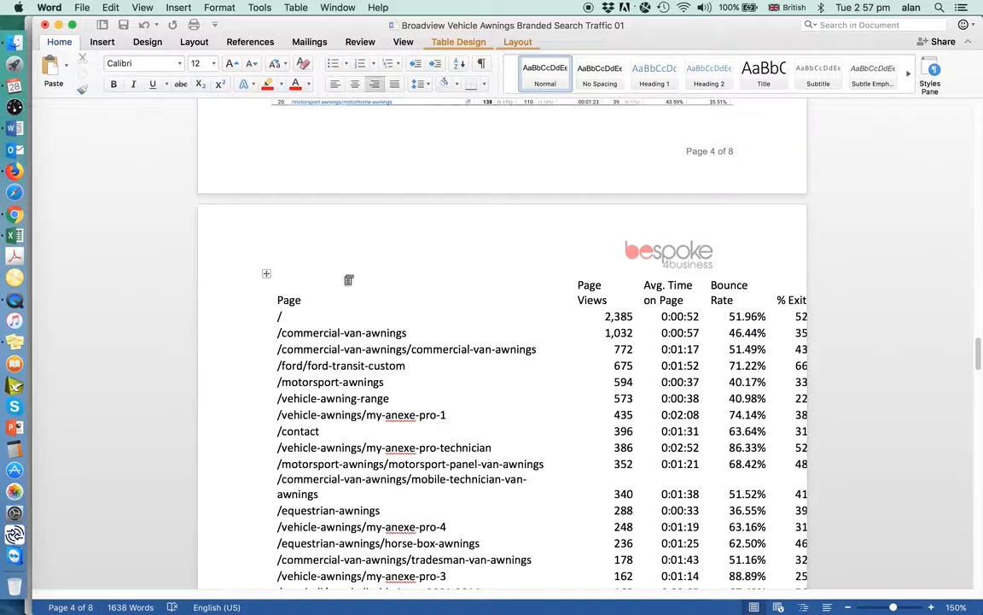
drag(278, 299, 293, 421)
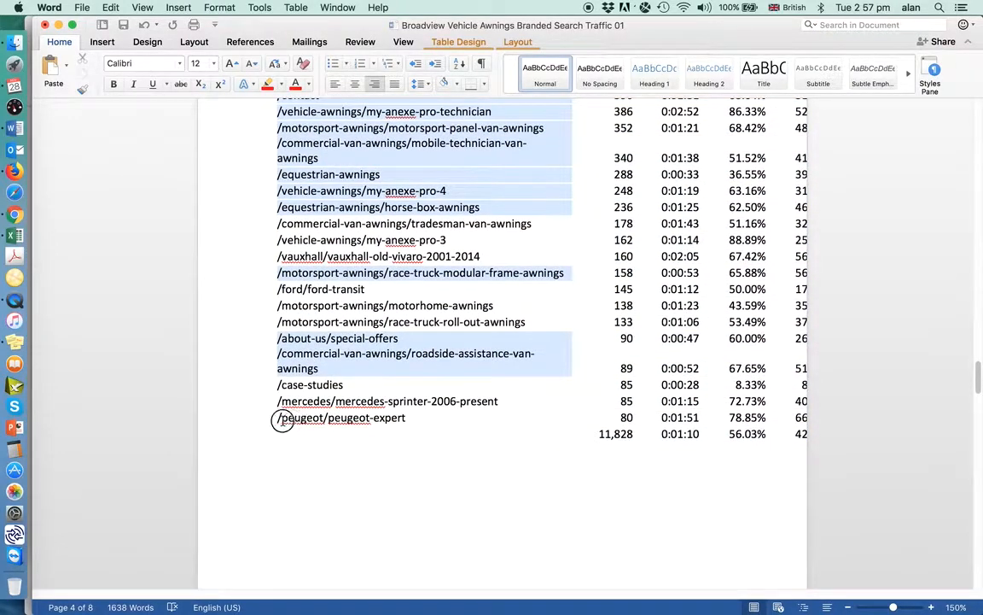
mouse_move(398, 418)
mouse_down()
mouse_move(413, 404)
mouse_move(411, 419)
mouse_up()
key(shift+Right)
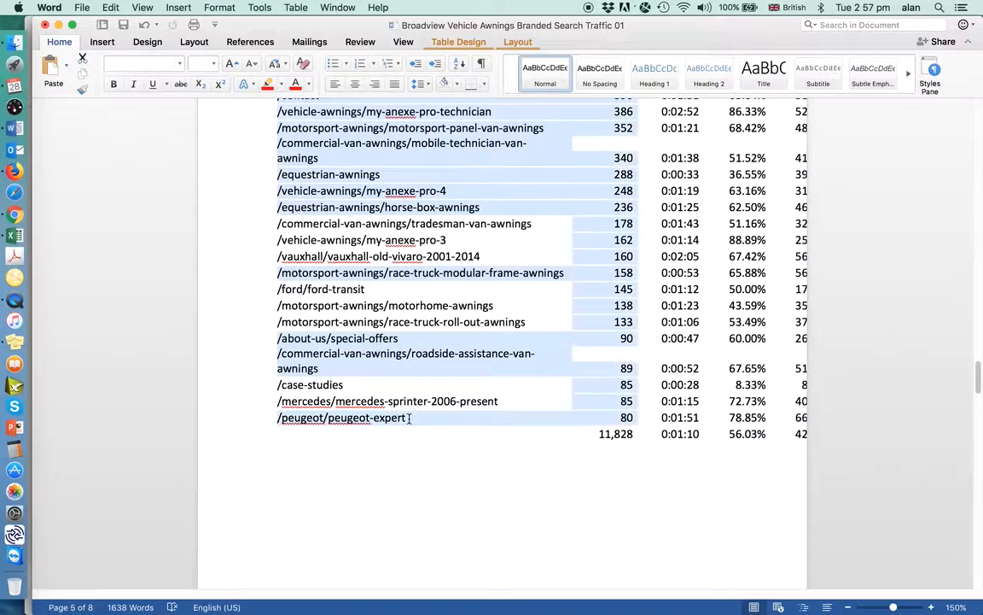
key(shift+Right)
key(shift+Right)
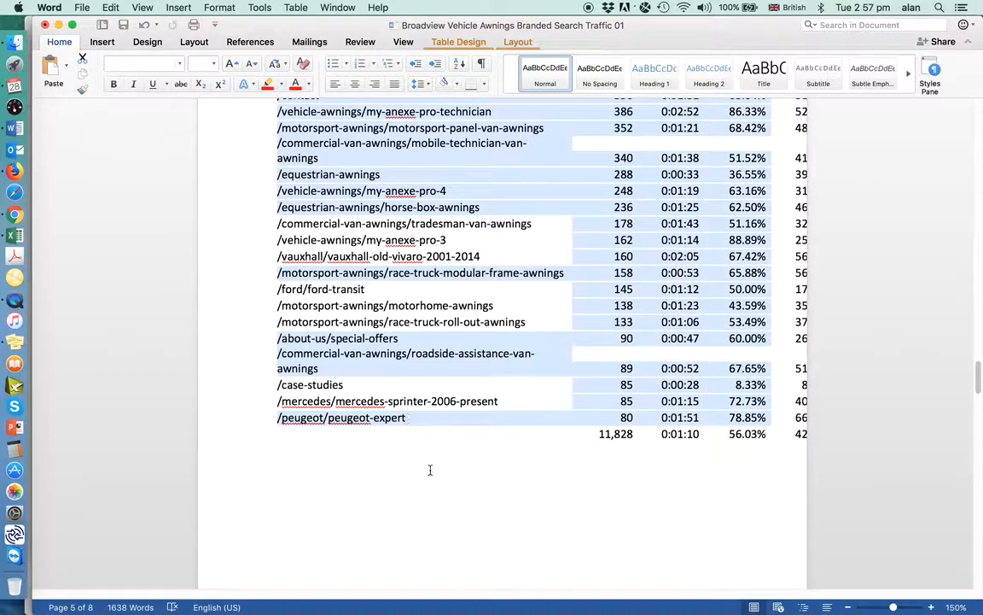
click(520, 447)
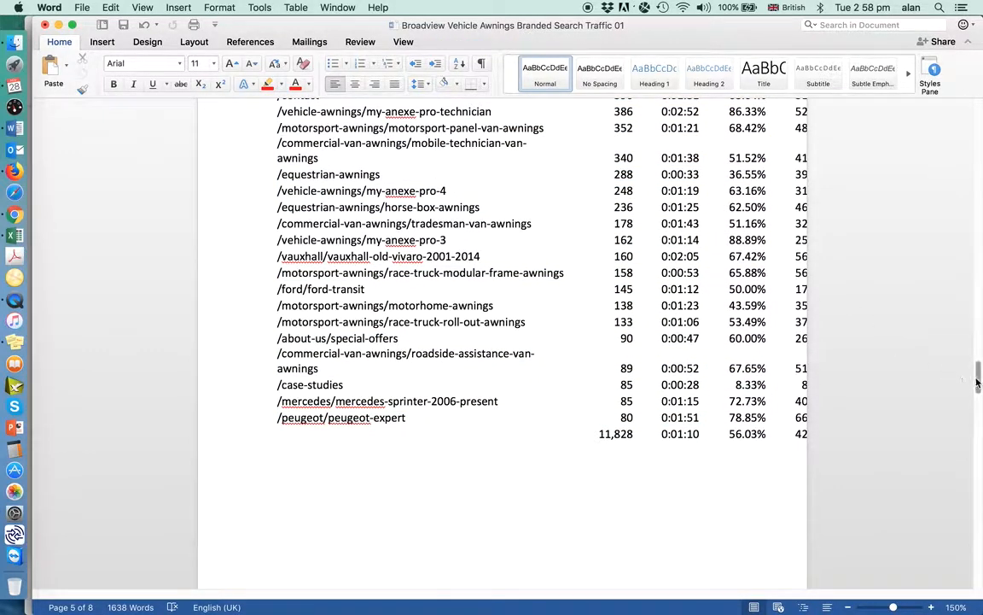
Convert the whole pasted pages table on page 5 to plain text separated with tabs
drag(978, 383, 974, 365)
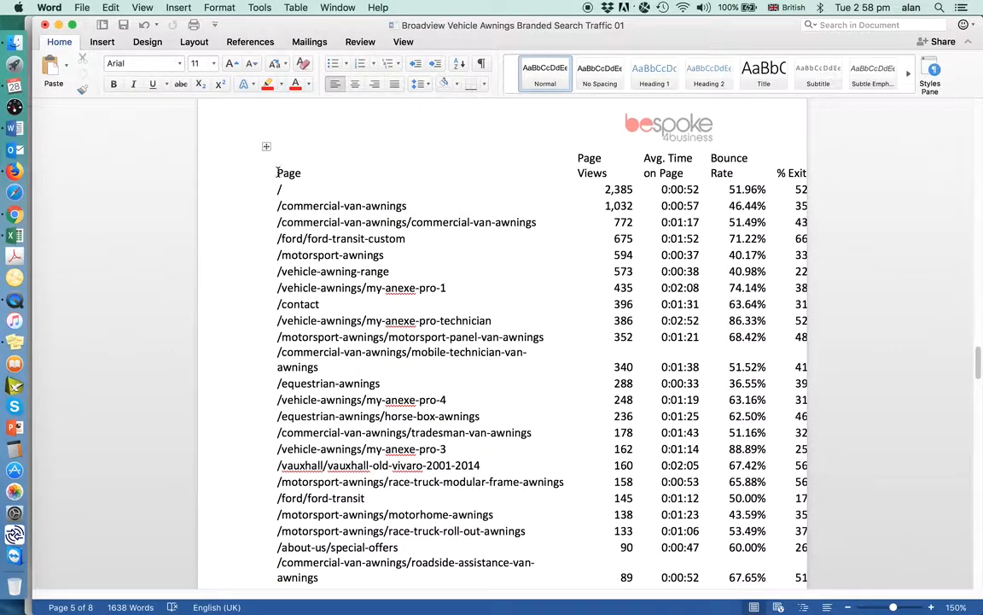
drag(277, 173, 314, 484)
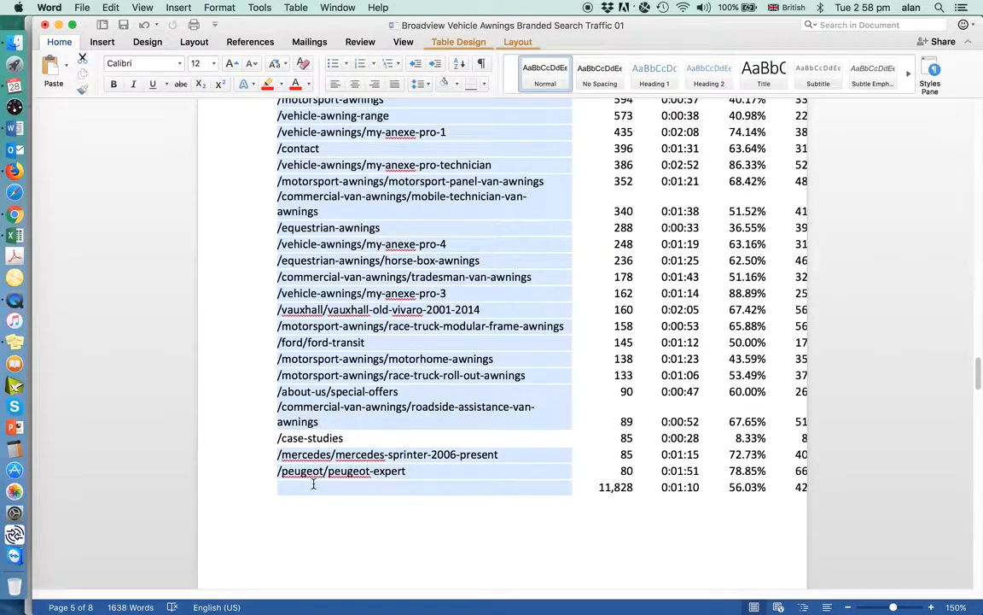
key(shift+Right)
key(shift+Right)
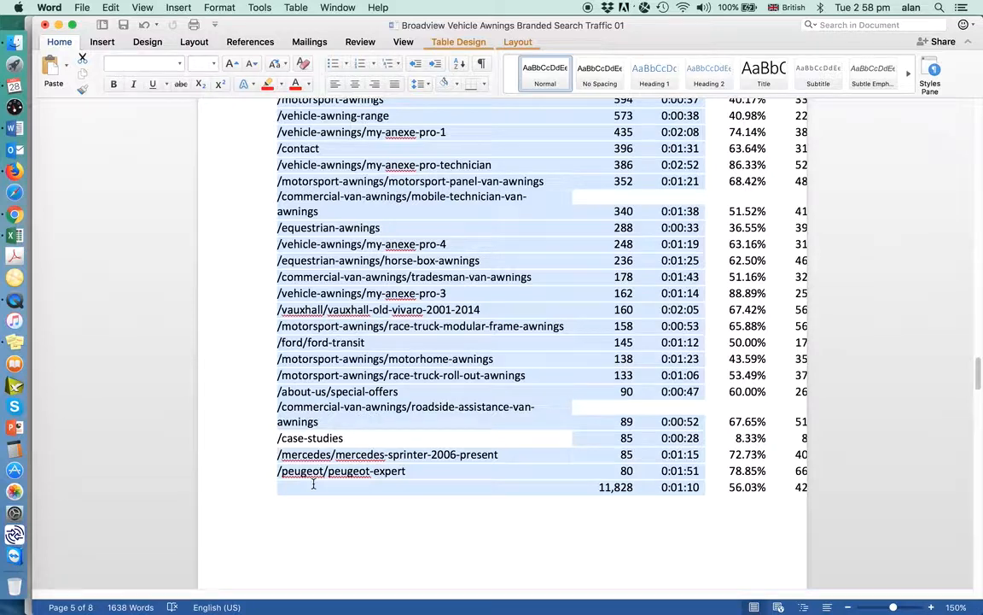
key(shift+Right)
key(shift+Right)
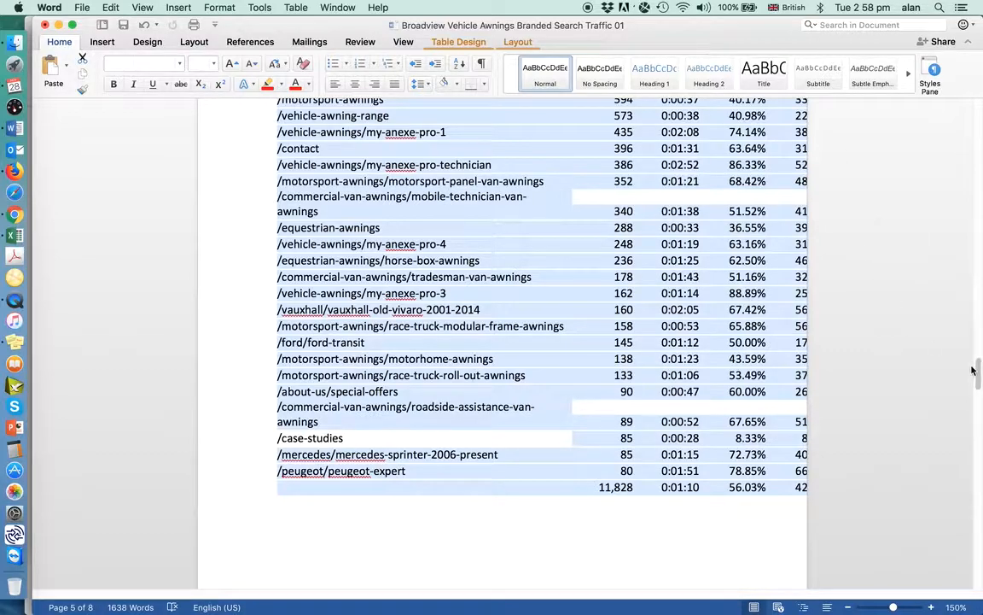
mouse_move(977, 370)
mouse_down()
mouse_move(977, 248)
mouse_move(973, 351)
mouse_up()
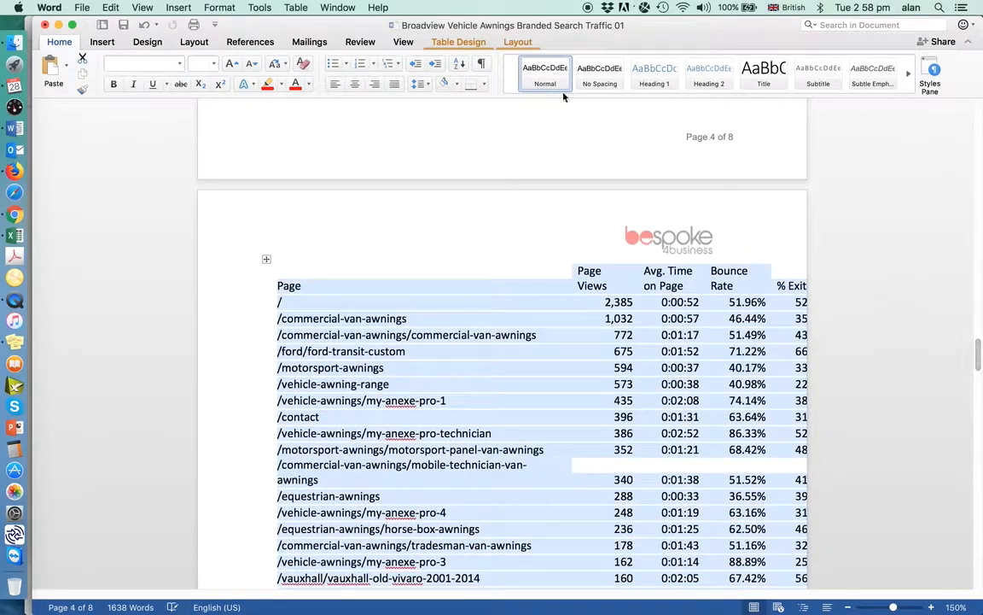
click(291, 7)
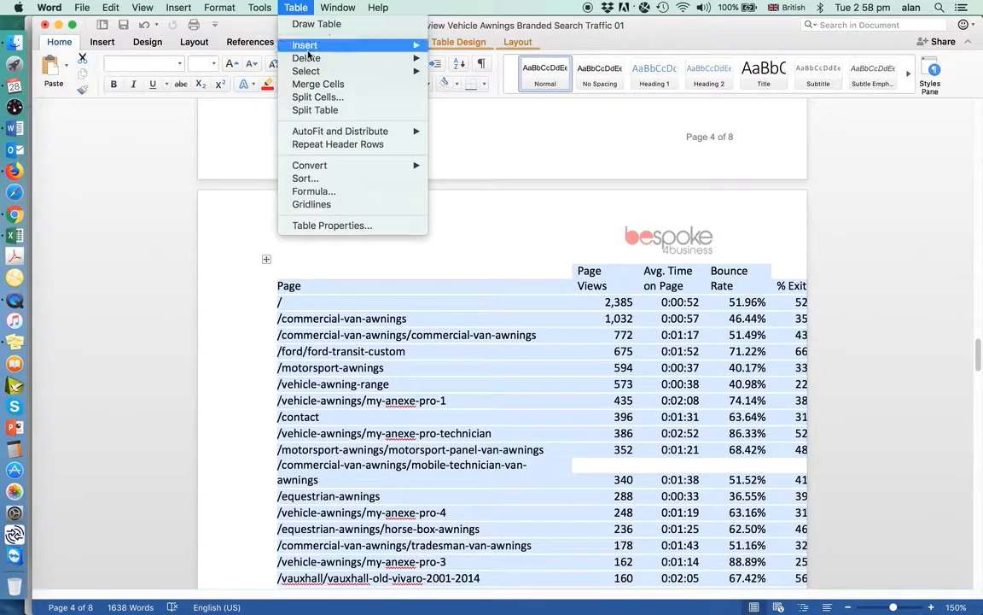
mouse_move(347, 171)
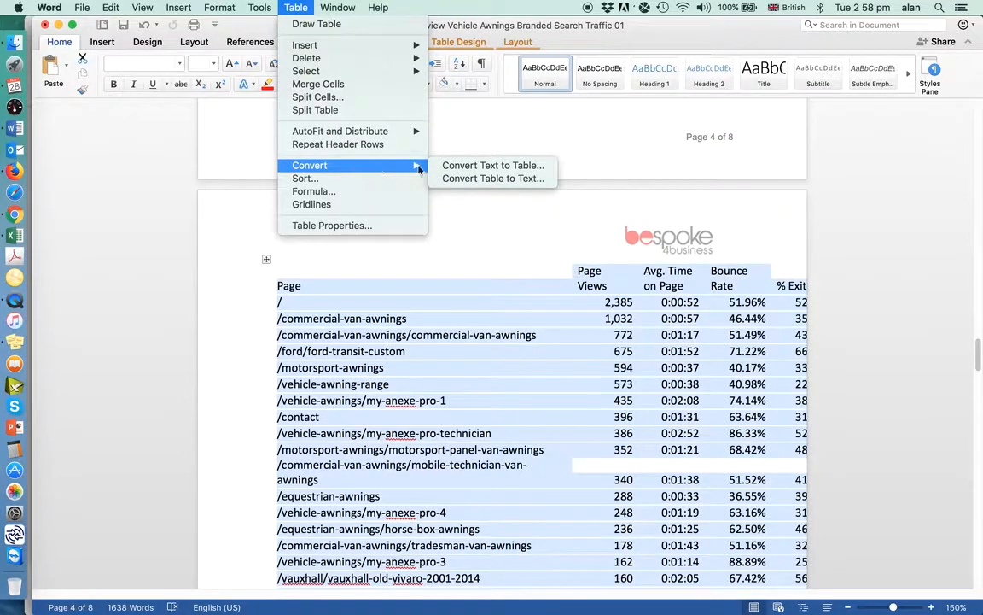
click(522, 181)
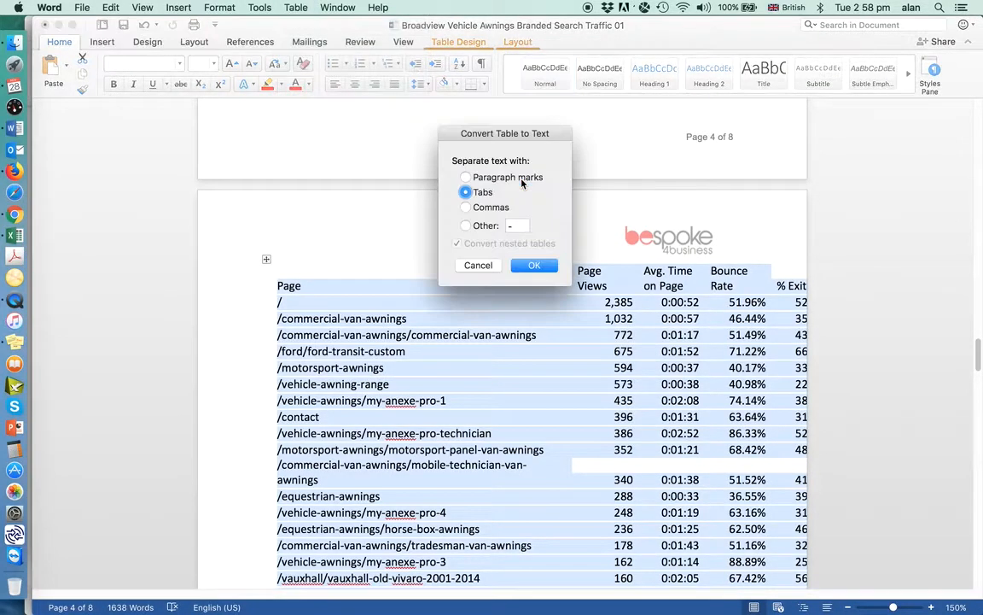
click(535, 266)
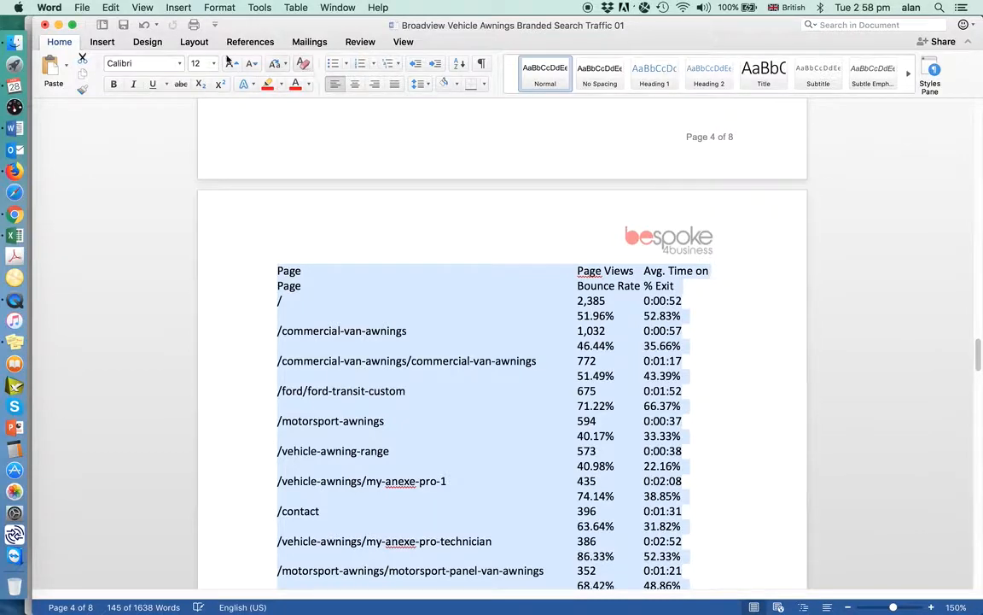
Set the converted table text to Arial, size 10
click(221, 10)
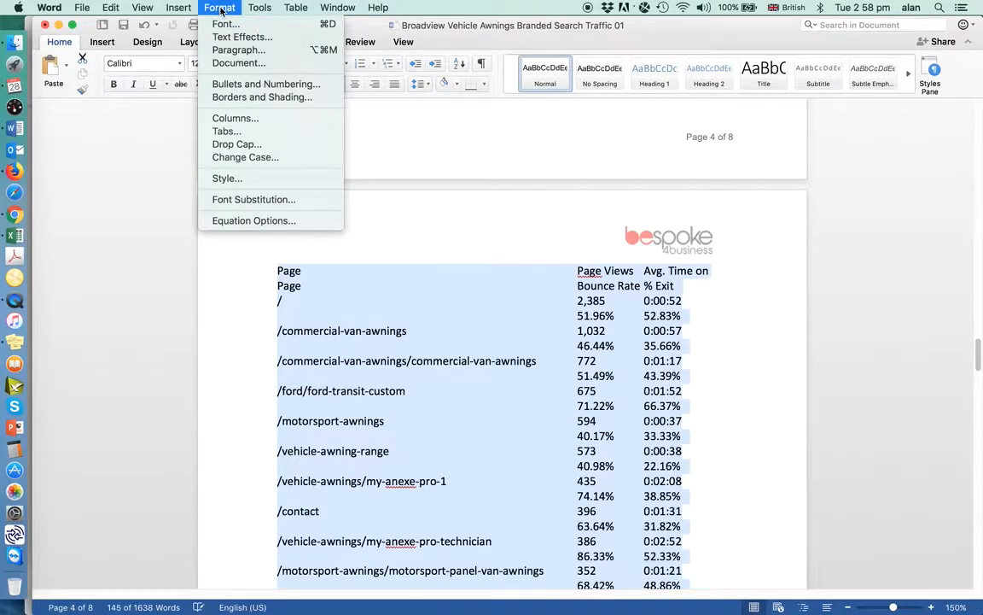
click(229, 26)
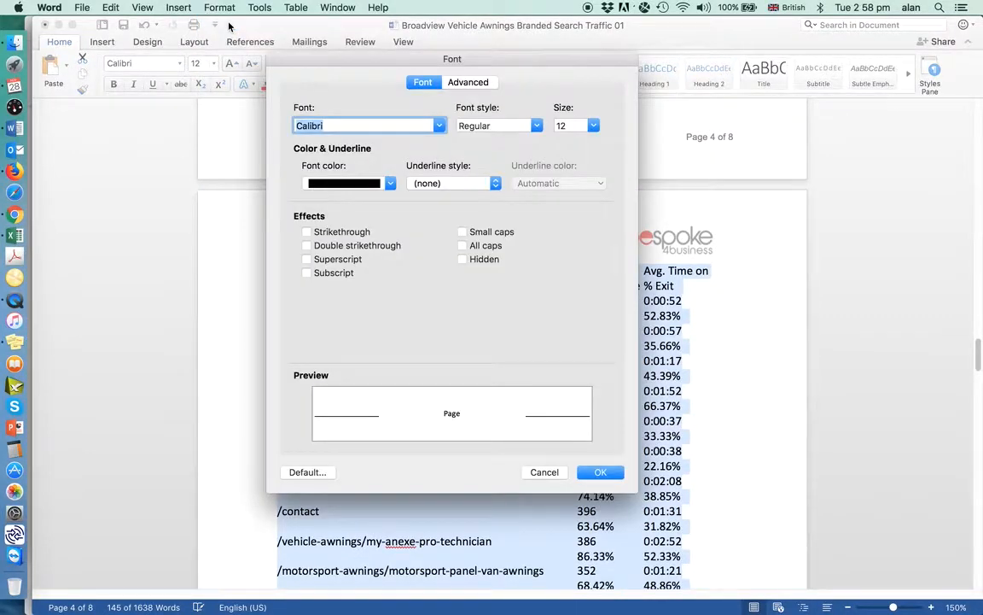
text(Ar)
key(Tab)
key(Tab)
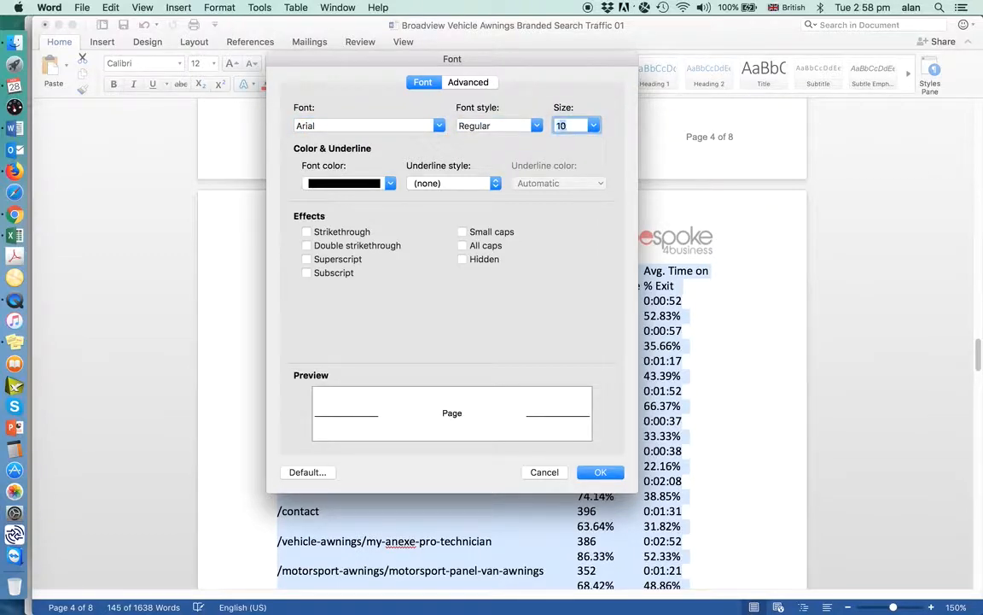
key(Return)
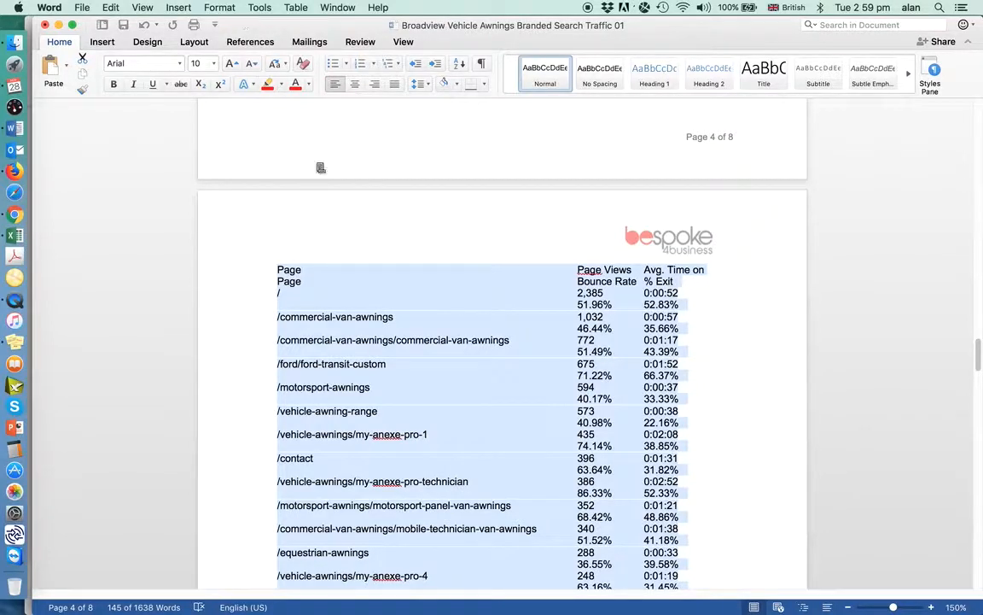
Clear all custom tab stops from the converted table text
click(217, 9)
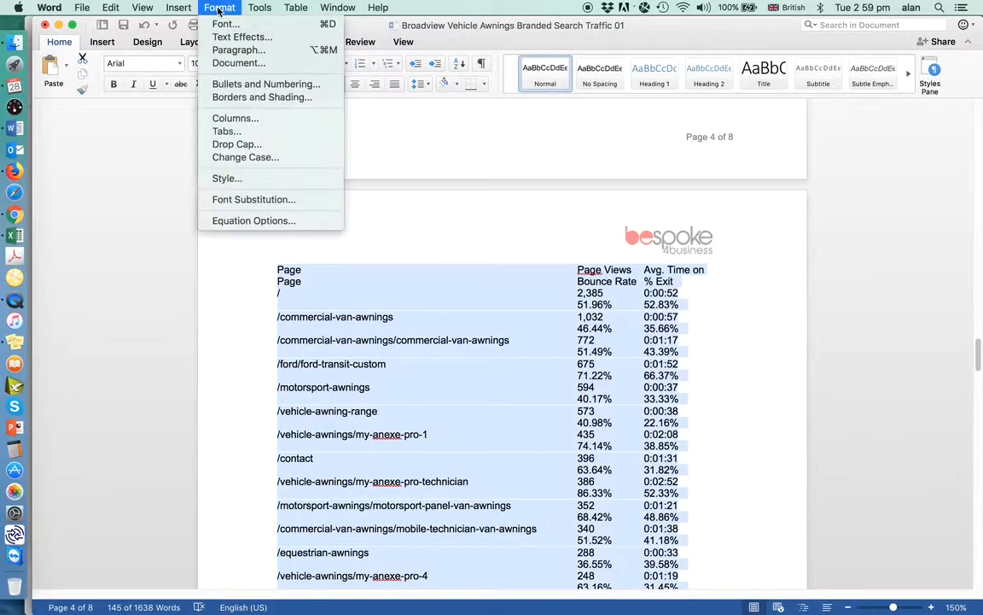
click(225, 131)
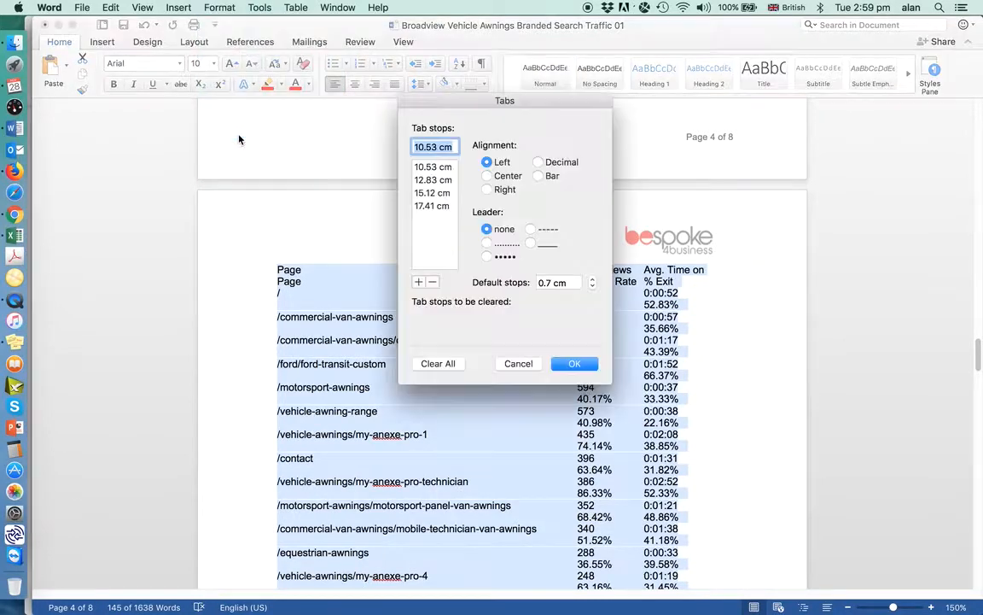
click(450, 363)
click(575, 365)
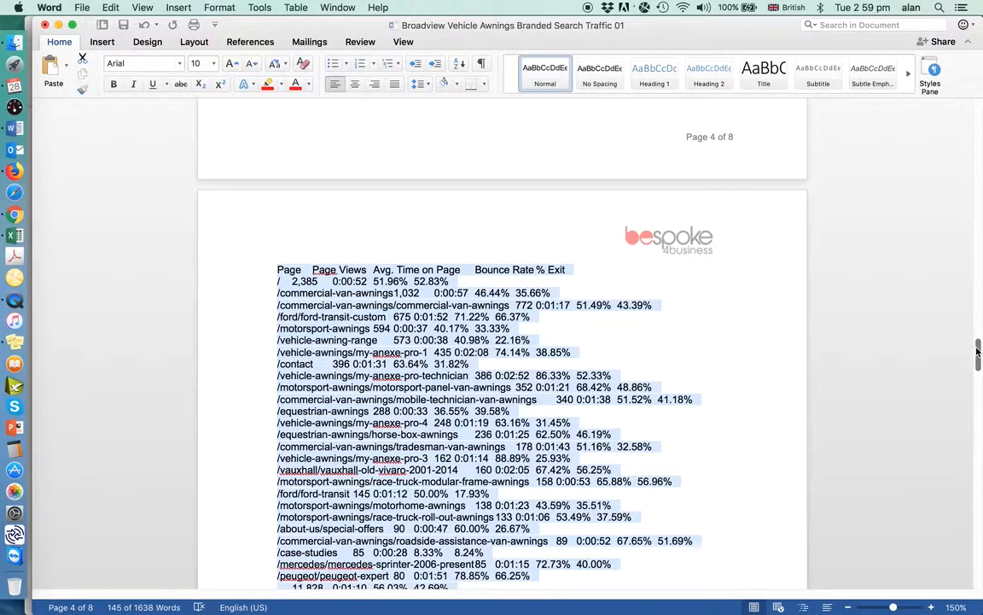
Remove the leading slash from every page path from commercial-van-awnings down to peugeot/peugeot-expert, leaving the lone slash of the home page row
drag(977, 352, 978, 360)
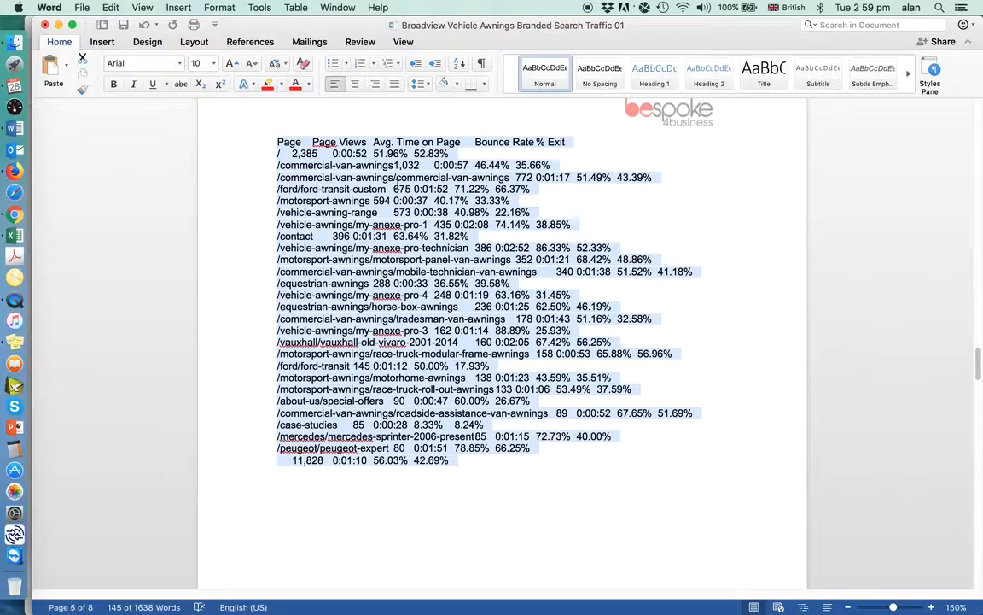
click(279, 166)
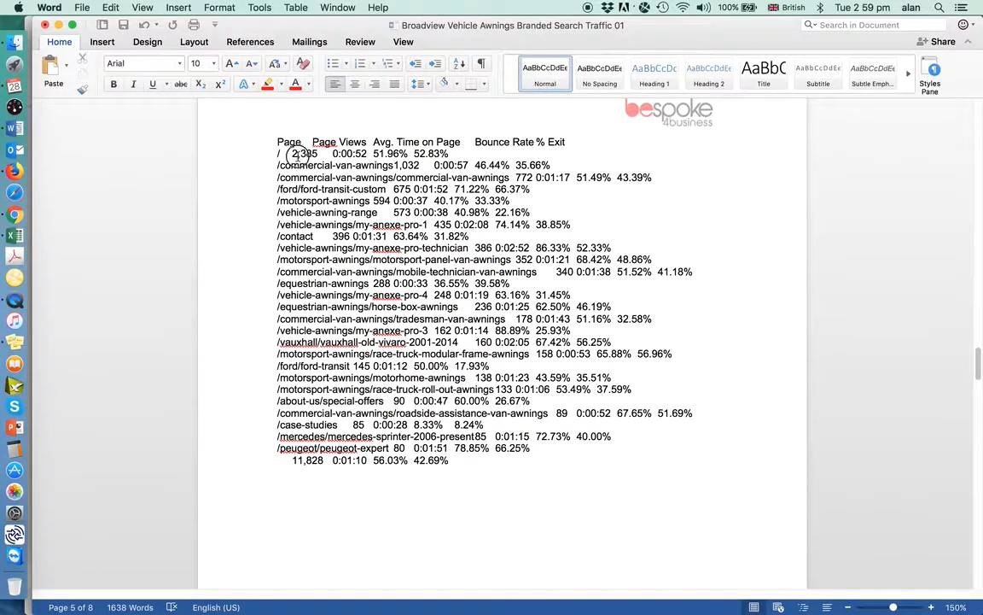
drag(279, 153, 535, 282)
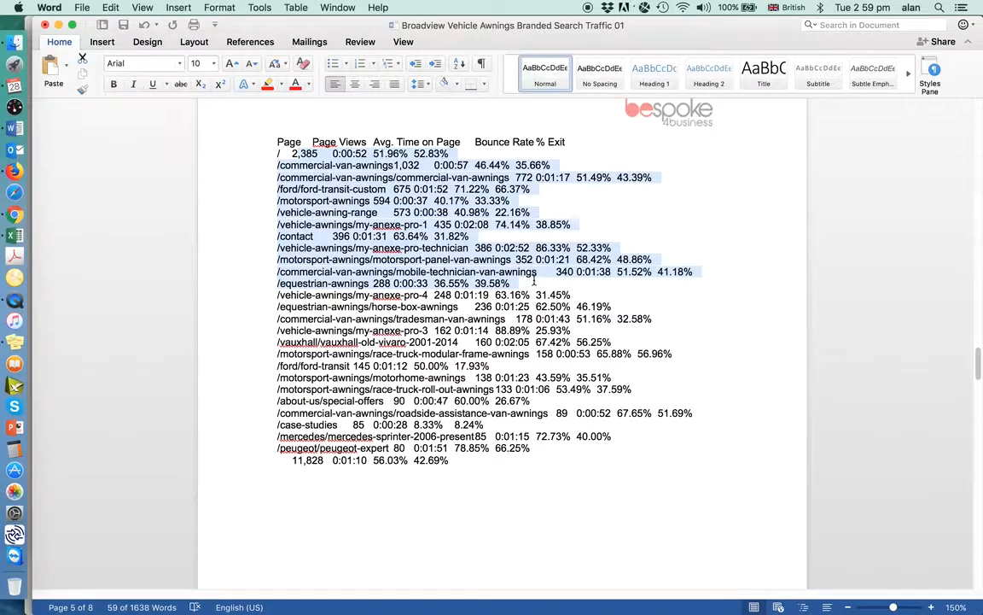
click(278, 167)
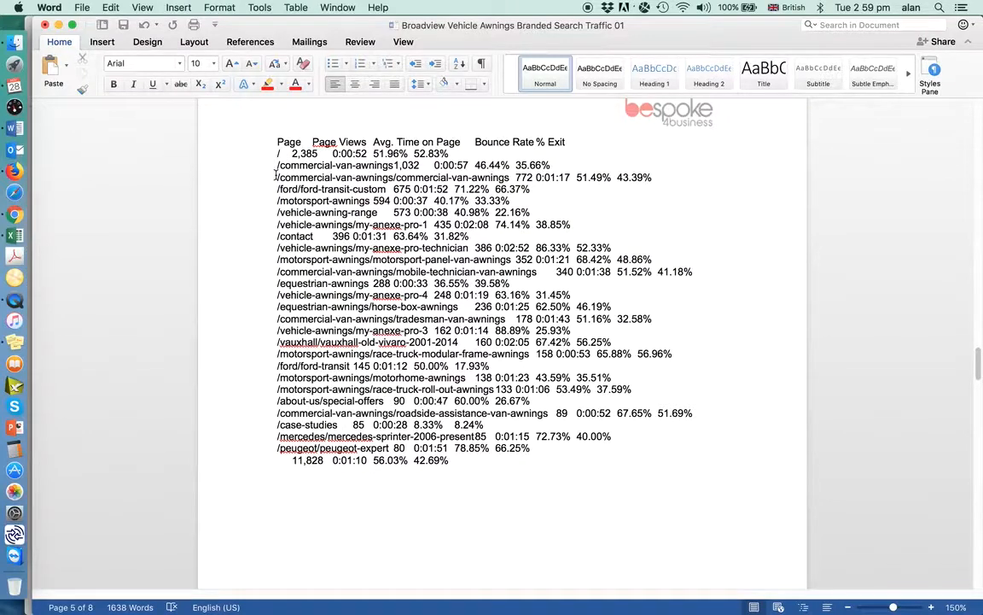
key(Delete)
key(Down)
key(Delete)
key(Down)
key(Delete)
key(Down)
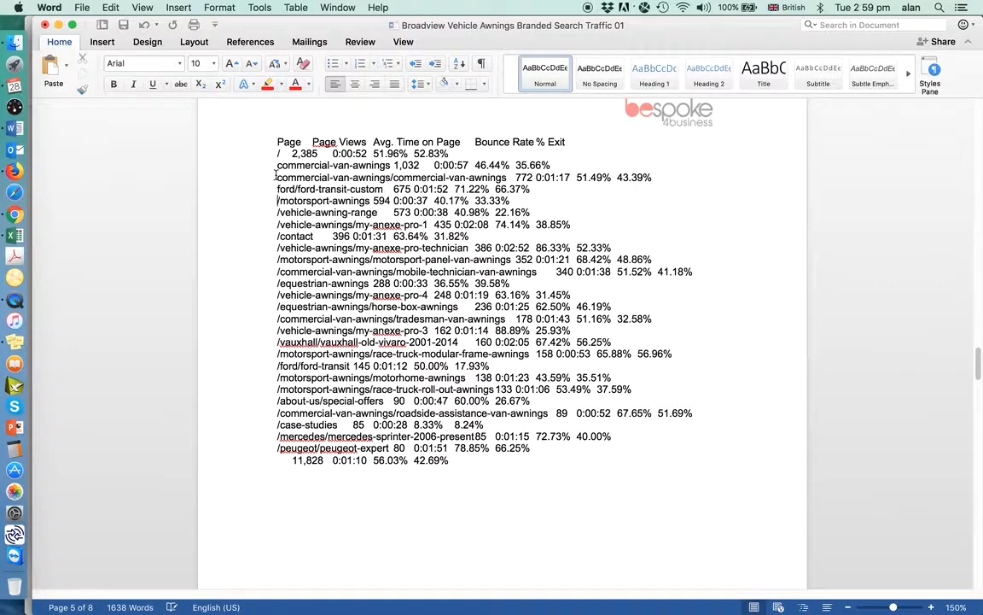
key(Delete)
key(Down)
key(Delete)
key(Down)
key(Delete)
key(Down)
key(Delete)
key(Down)
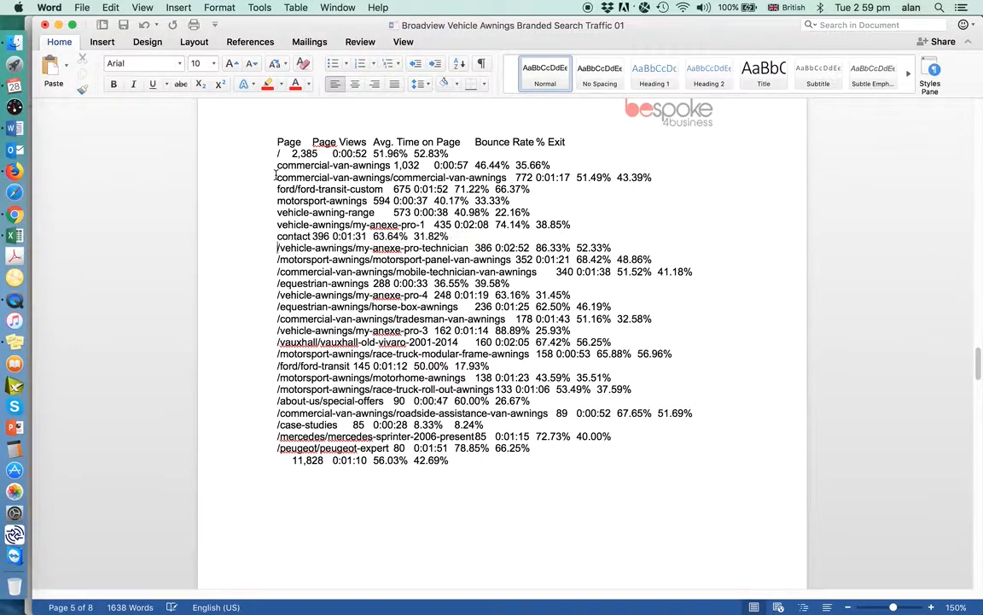
key(Delete)
key(Down)
key(Delete)
key(Down)
key(Delete)
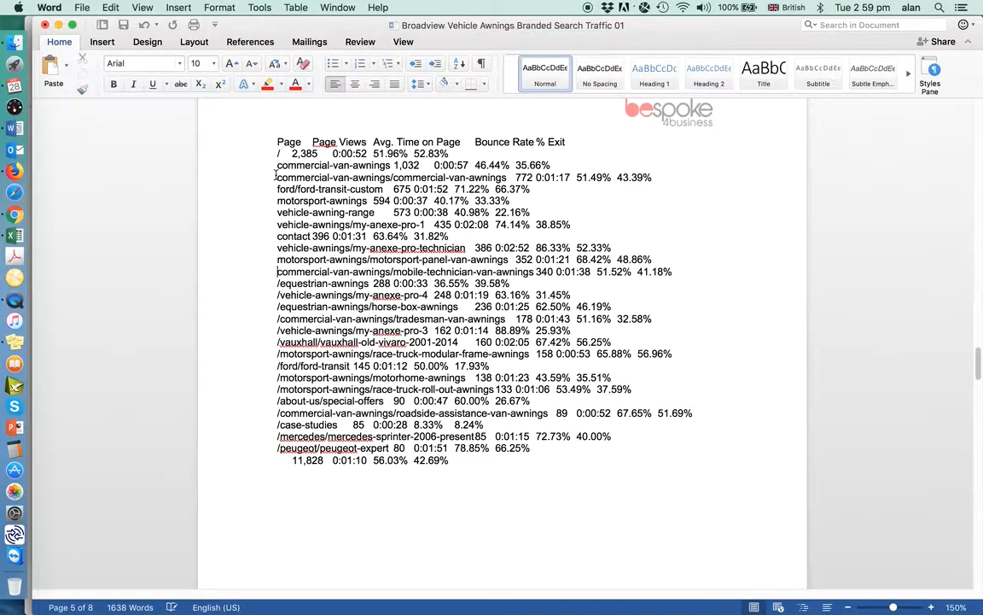
key(Delete)
key(Down)
key(Delete)
key(Down)
key(Delete)
key(Down)
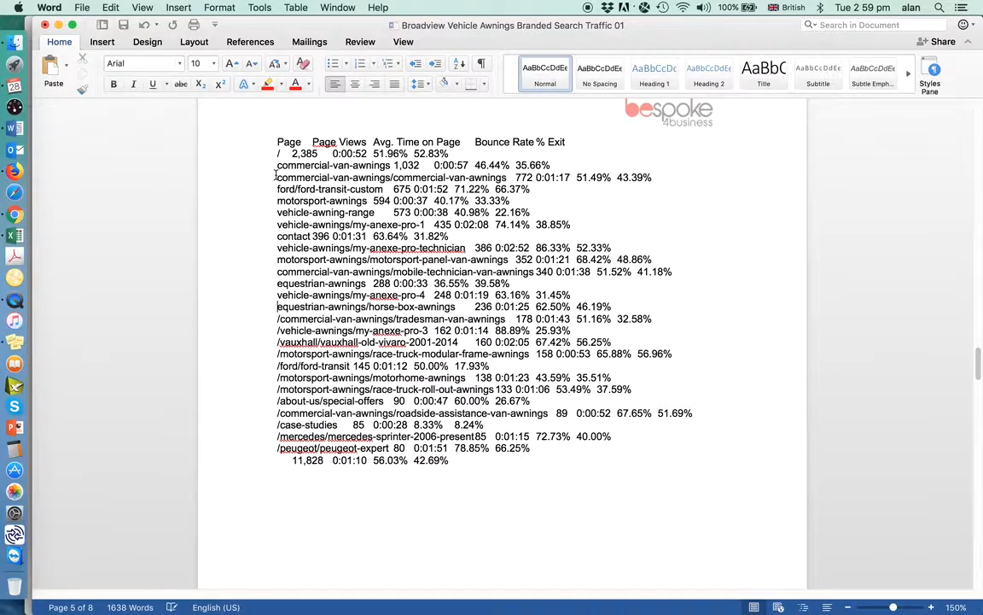
key(Delete)
key(Delete)
key(Down)
key(Delete)
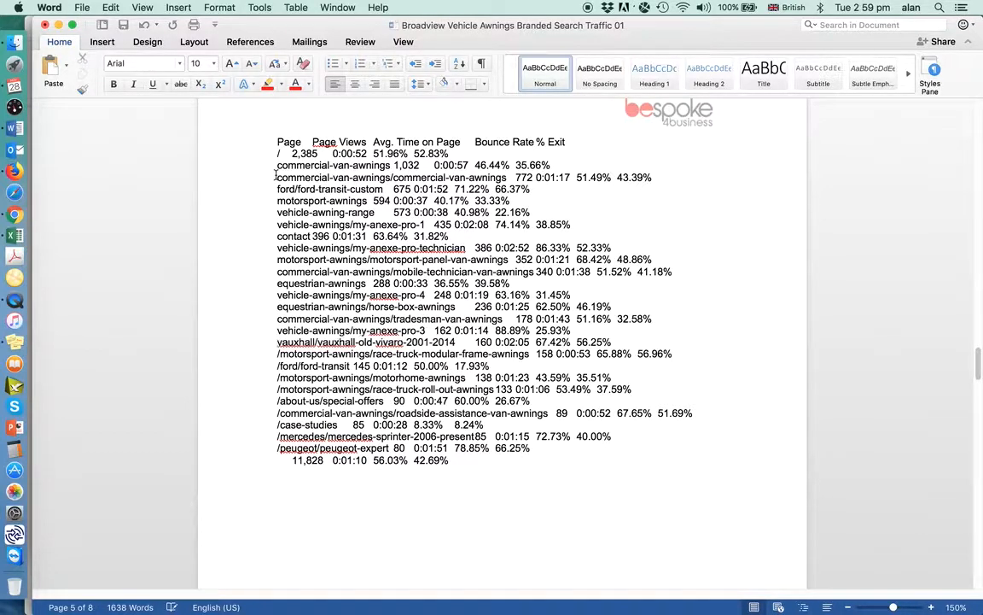
key(Down)
key(Delete)
key(Down)
key(Delete)
key(Down)
key(Delete)
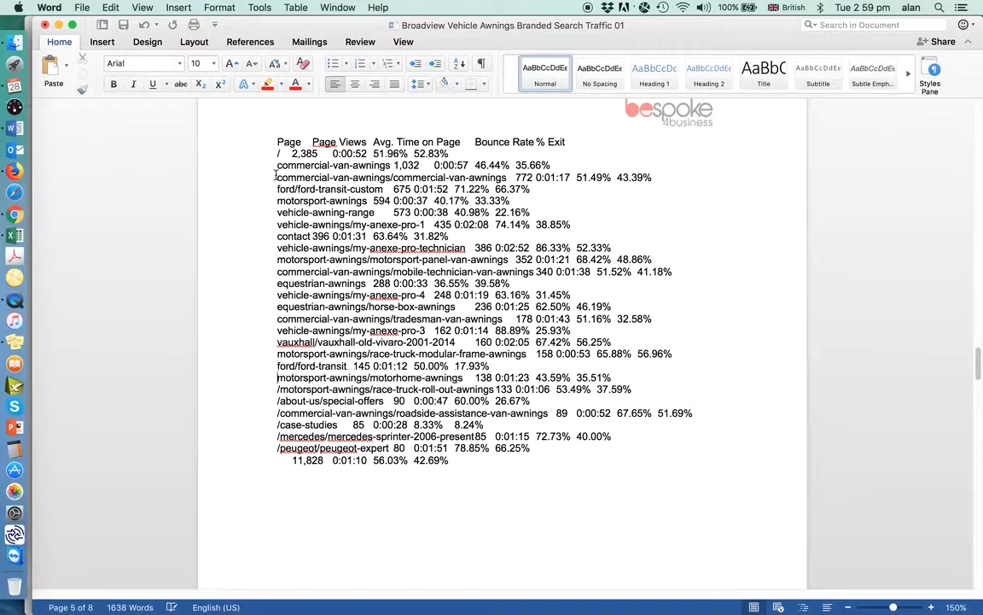
key(Down)
key(Delete)
key(Down)
key(Delete)
key(Down)
key(Delete)
key(Down)
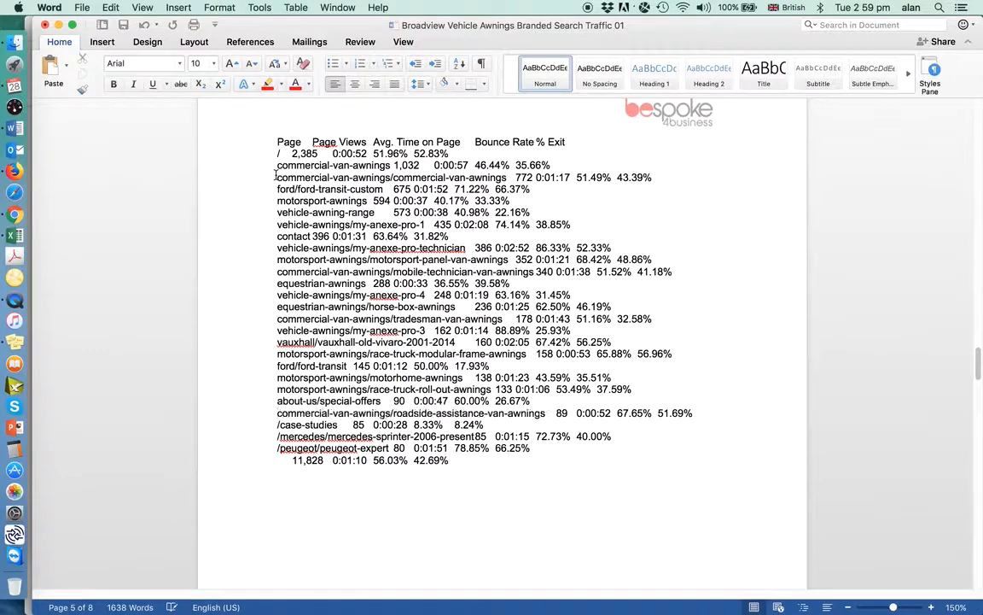
key(Delete)
key(Down)
key(Delete)
key(Down)
key(Delete)
key(Down)
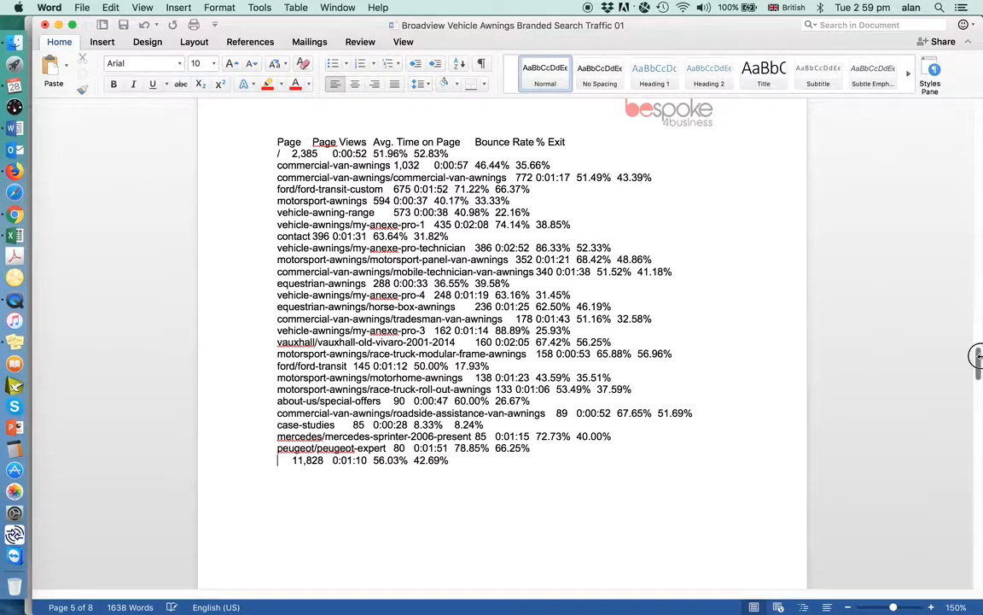
Insert two blank lines between the heading line ending in % Exit and the first data row
click(577, 137)
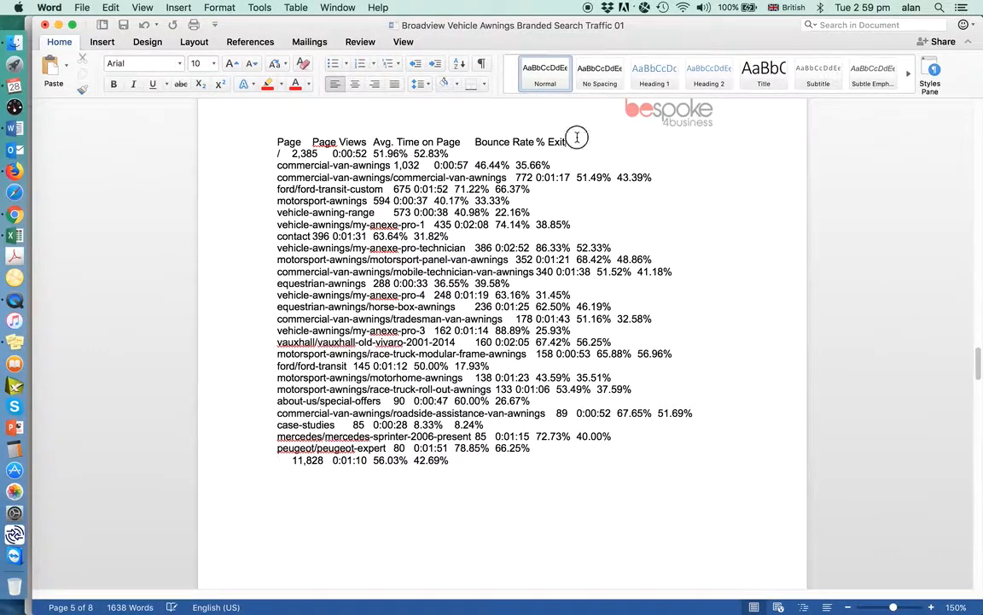
key(Return)
key(Return)
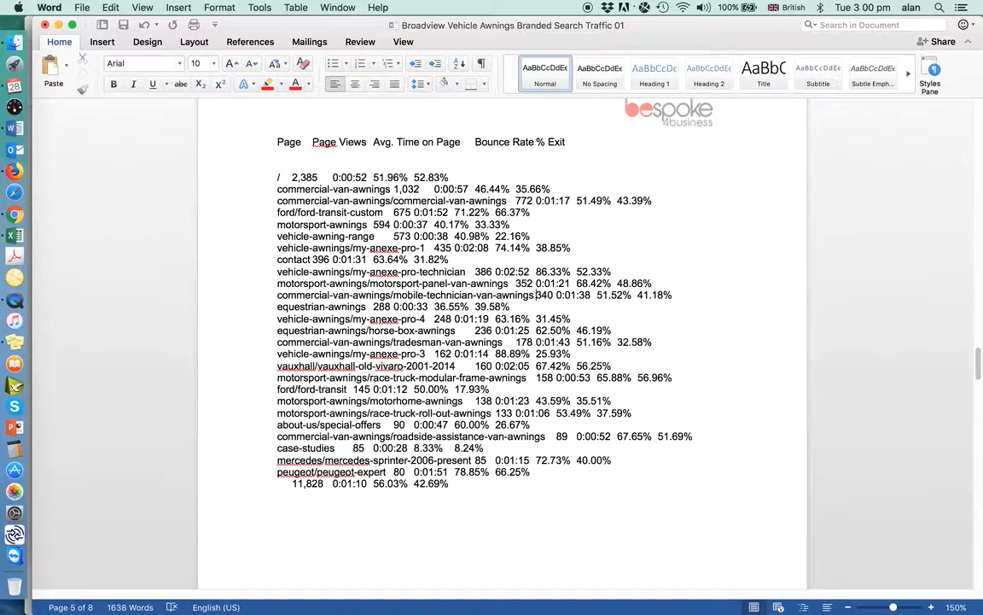
Insert extra tabs before and after the page views figures in the mobile-technician-van-awnings and motorsport-panel-van-awnings rows, lining up both rows
key(Tab)
click(575, 296)
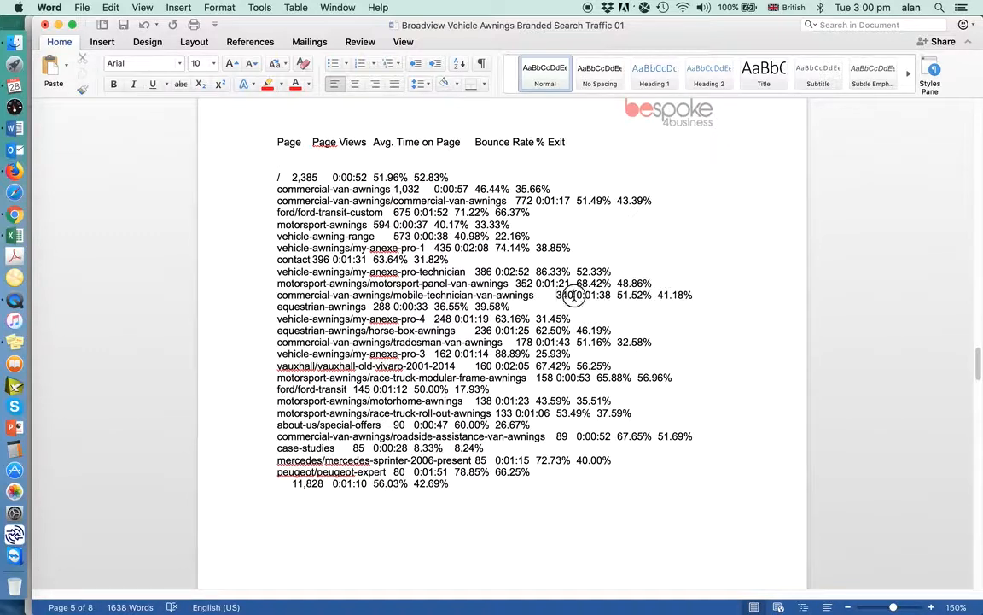
key(Tab)
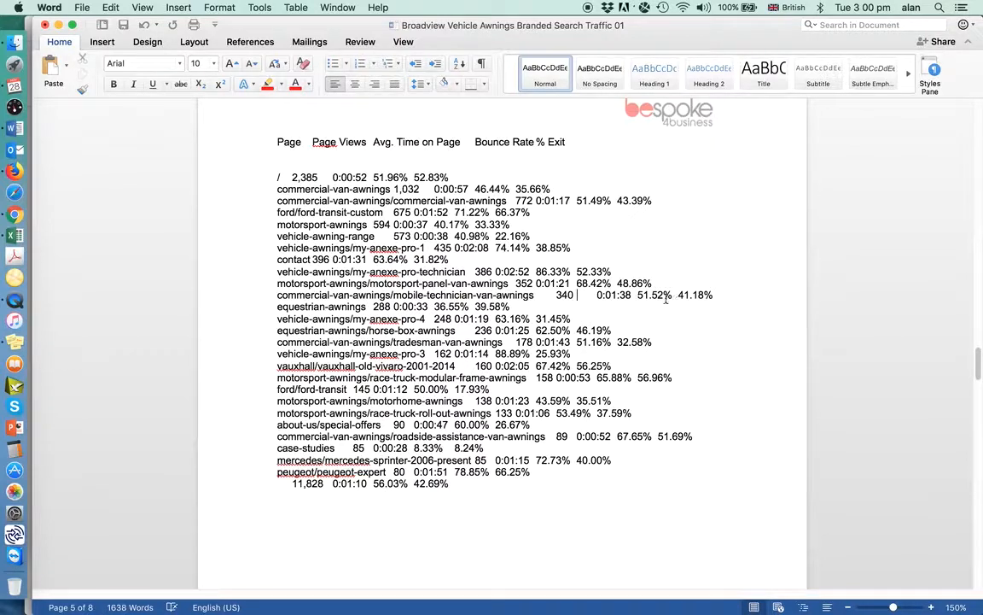
click(516, 282)
key(Tab)
click(575, 283)
key(Tab)
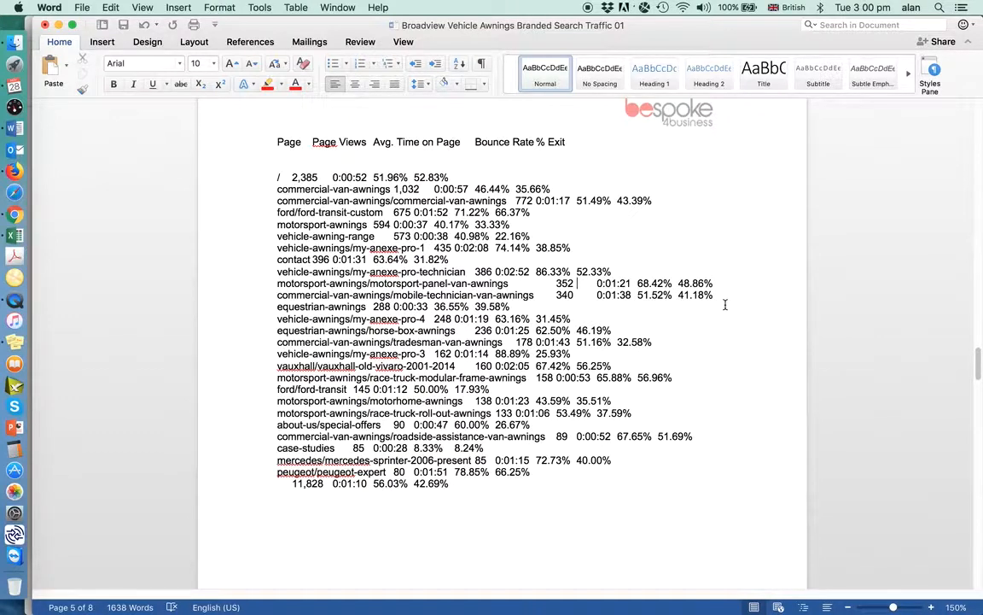
Insert tabs before the page views figures in the my-anexe-pro-technician and contact rows to align them with the motorsport-panel-van-awnings row
click(472, 270)
key(Tab)
key(Tab)
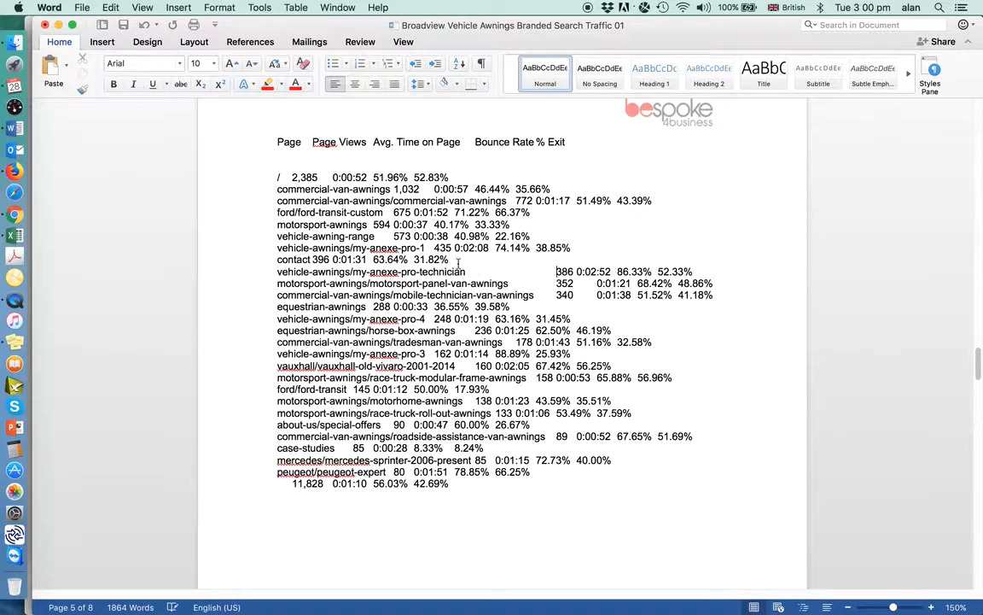
click(313, 258)
key(Tab)
key(Tab)
key(Tab)
key(Tab)
key(Tab)
key(Tab)
key(Tab)
key(Tab)
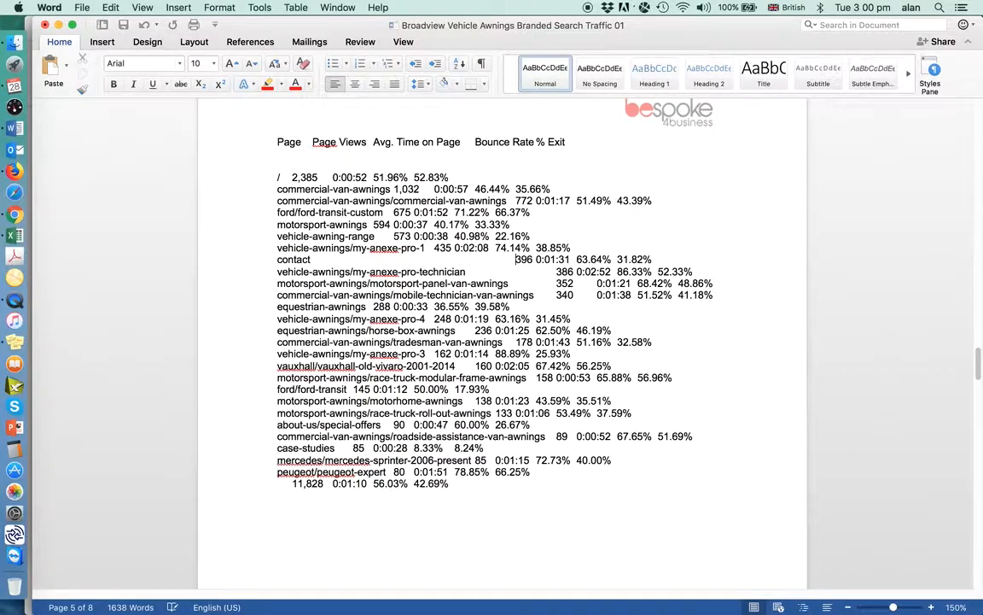
Insert tabs before the page views figure in the my-anexe-pro-1 row to align it with the contact row
click(434, 248)
key(Tab)
key(Tab)
key(Tab)
key(Tab)
key(Tab)
Insert tabs before the page views figure in the vehicle-awning-range row, lining it up with the my-anexe-pro-1 row
key(Tab)
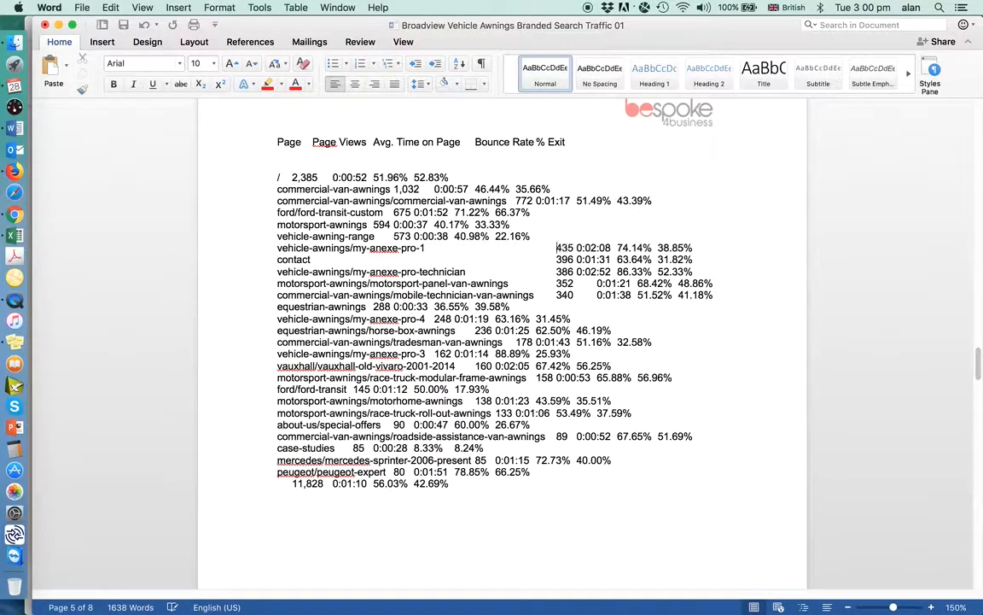
click(394, 237)
key(Tab)
key(Tab)
key(Tab)
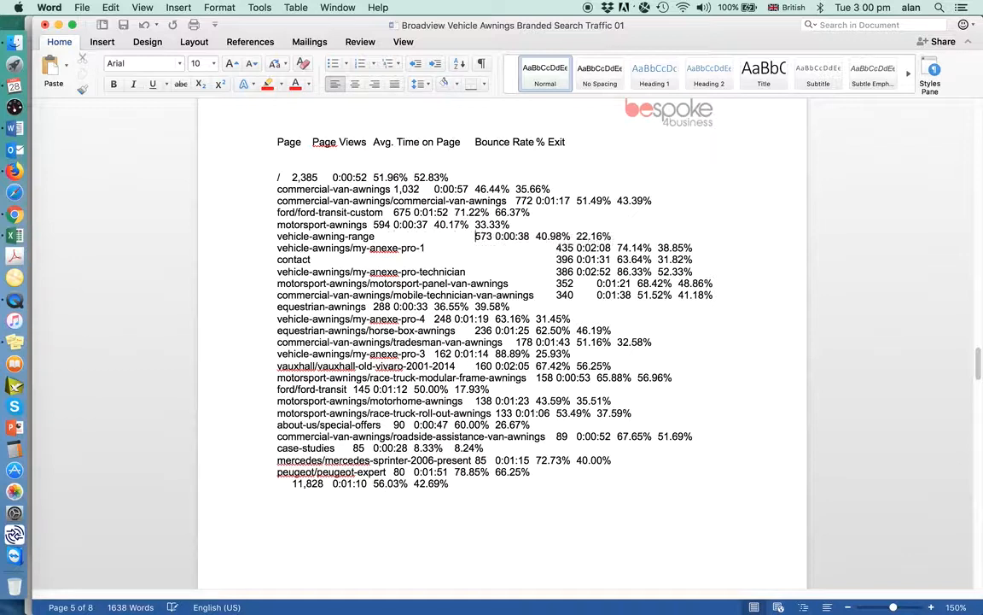
key(Tab)
key(Tab)
key(Tab)
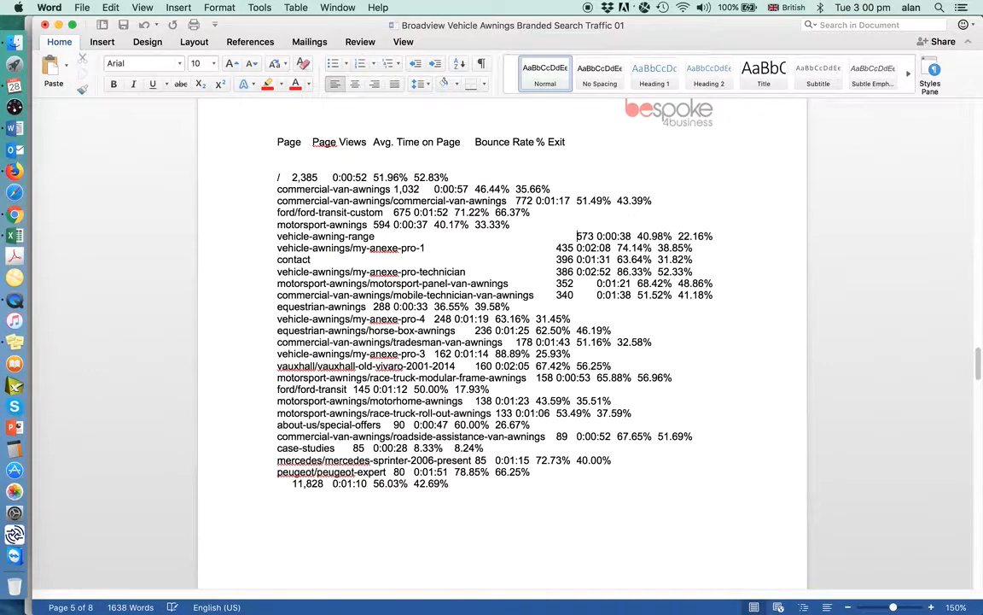
key(BackSpace)
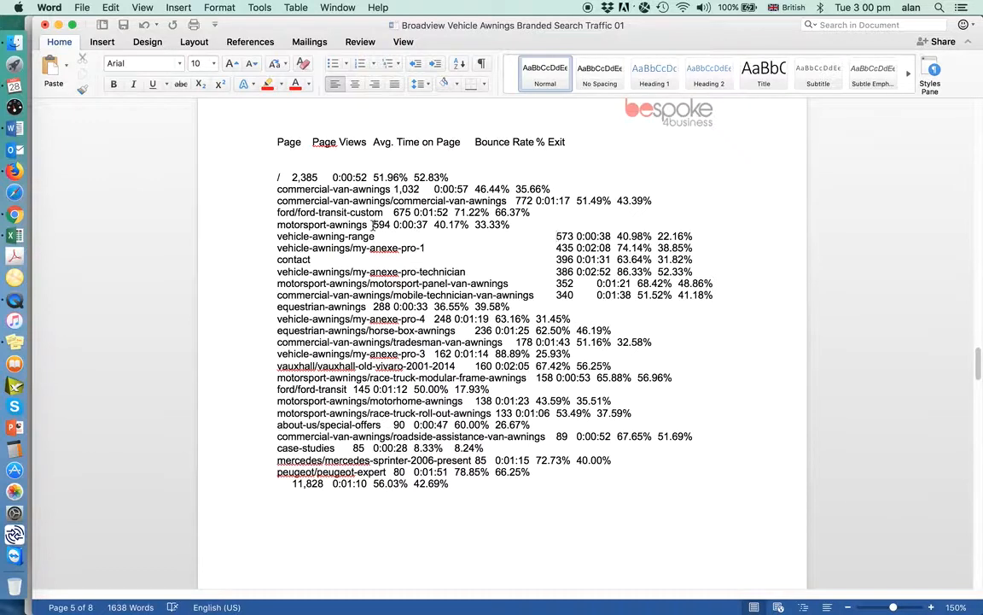
Insert tabs before the page views figure in the motorsport-awnings row to align it with the vehicle-awning-range row
click(373, 225)
key(Tab)
key(Tab)
key(Tab)
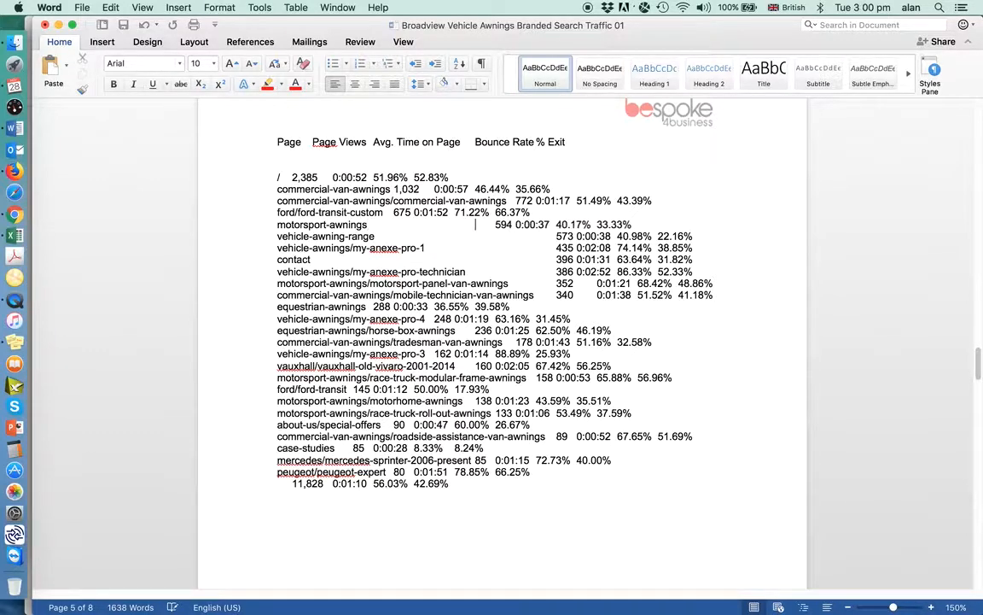
key(Tab)
key(Tab)
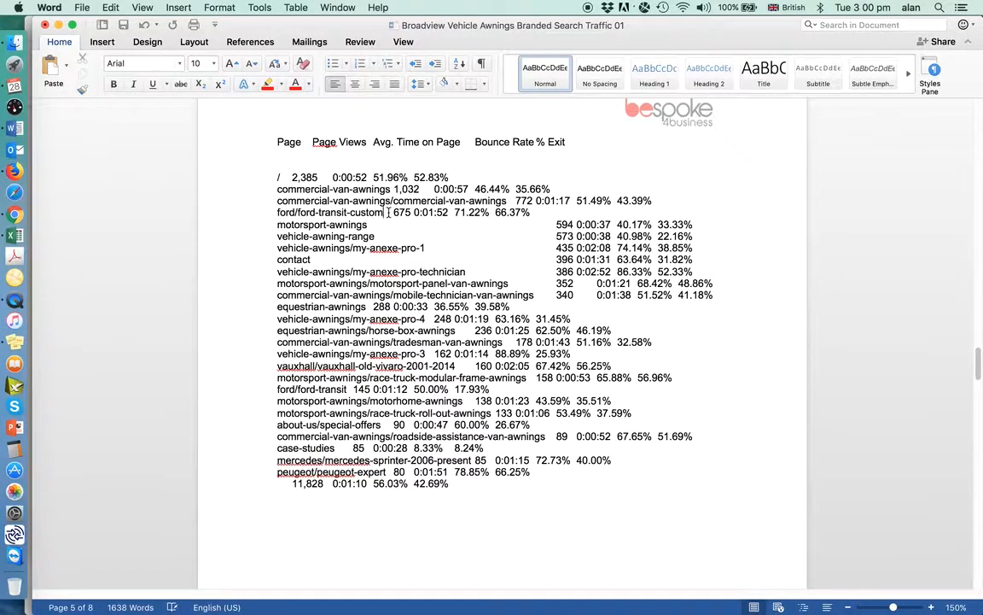
Align the page views figures of the ford/ford-transit-custom and commercial-van-awnings/commercial-van-awnings rows with the rows below by inserting tabs before them
click(388, 213)
key(Tab)
key(Tab)
key(Tab)
key(Tab)
key(Tab)
key(Tab)
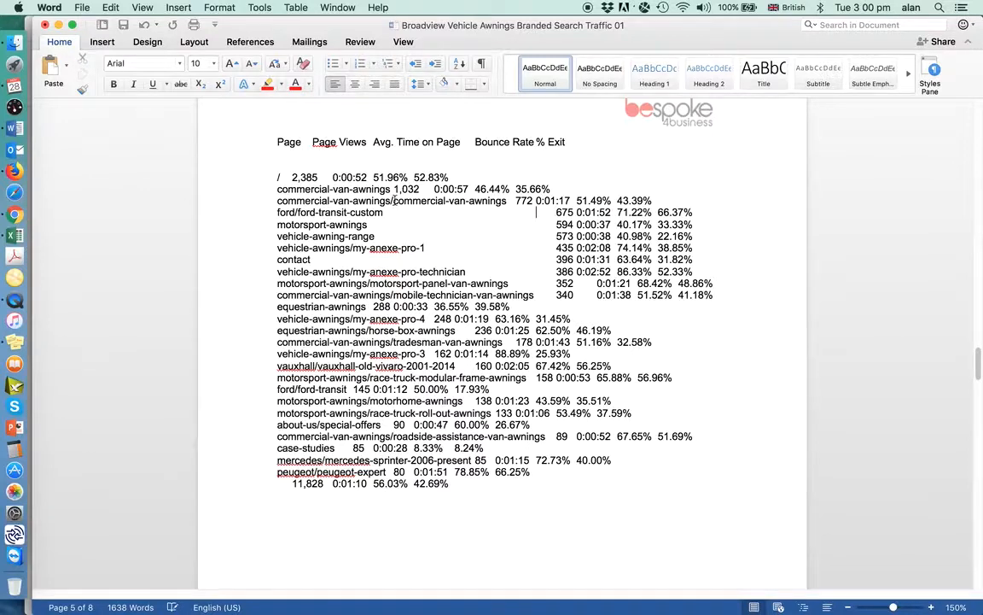
click(511, 201)
key(Tab)
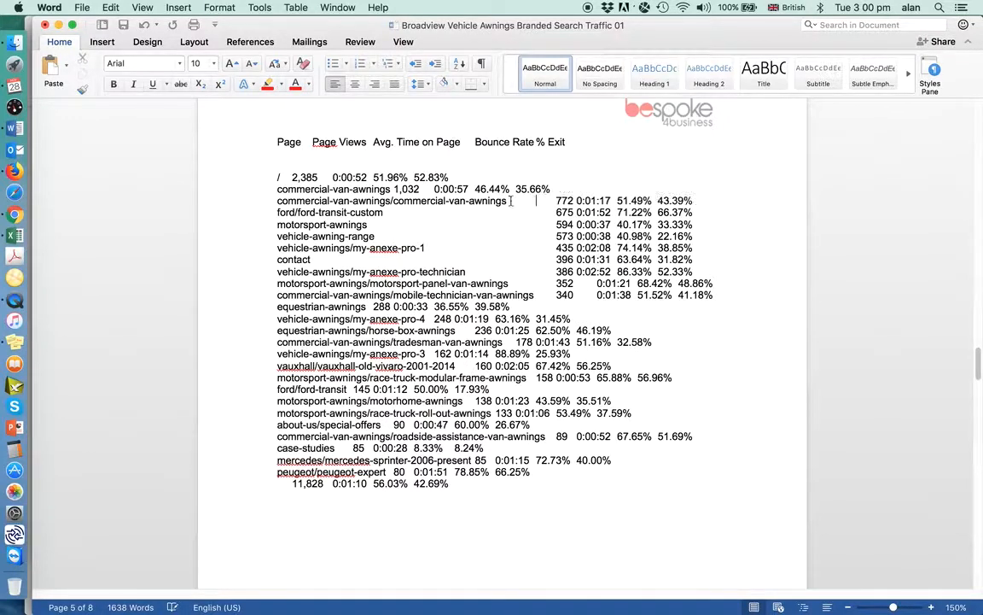
Insert tabs before the page views figures in the home page (/) and commercial-van-awnings rows to align them with the page views column
click(289, 176)
key(Tab)
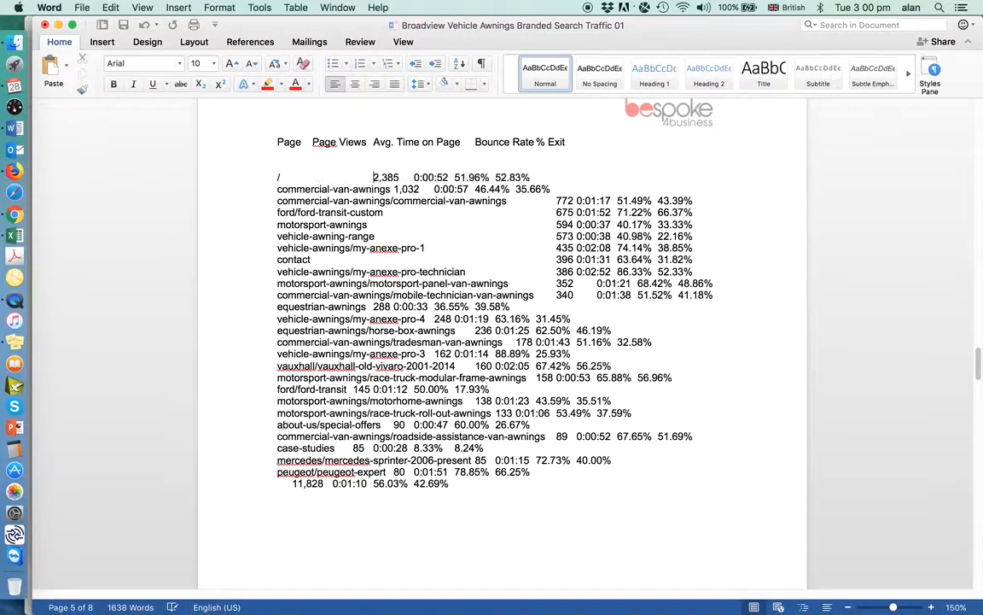
key(Tab)
key(Tab)
key(Tab)
key(Tab)
key(Tab)
key(Tab)
key(Tab)
key(Tab)
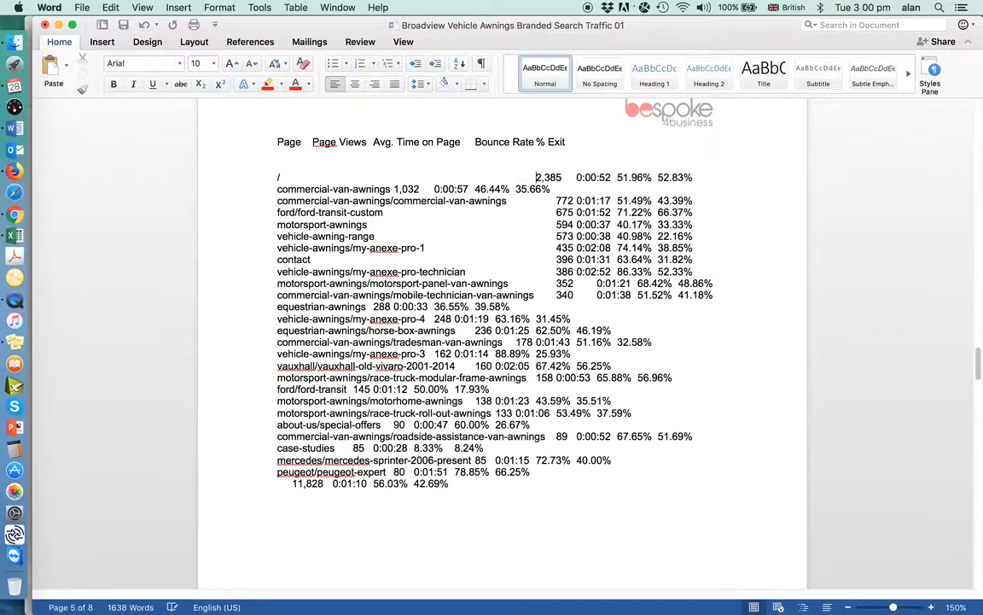
key(Tab)
click(394, 189)
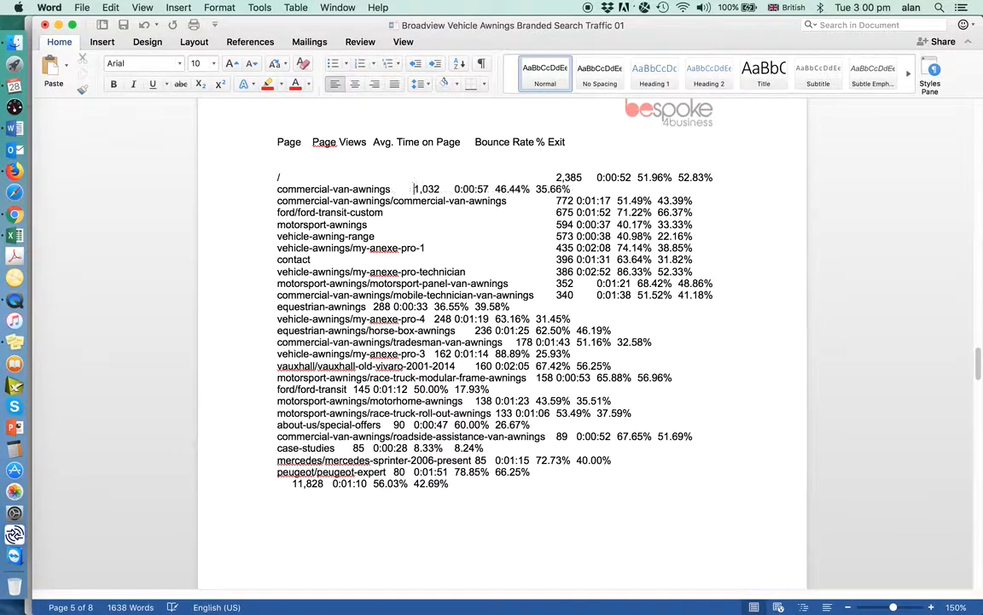
key(Tab)
key(Tab)
key(Tab)
key(Tab)
key(Tab)
key(Tab)
key(Tab)
key(Tab)
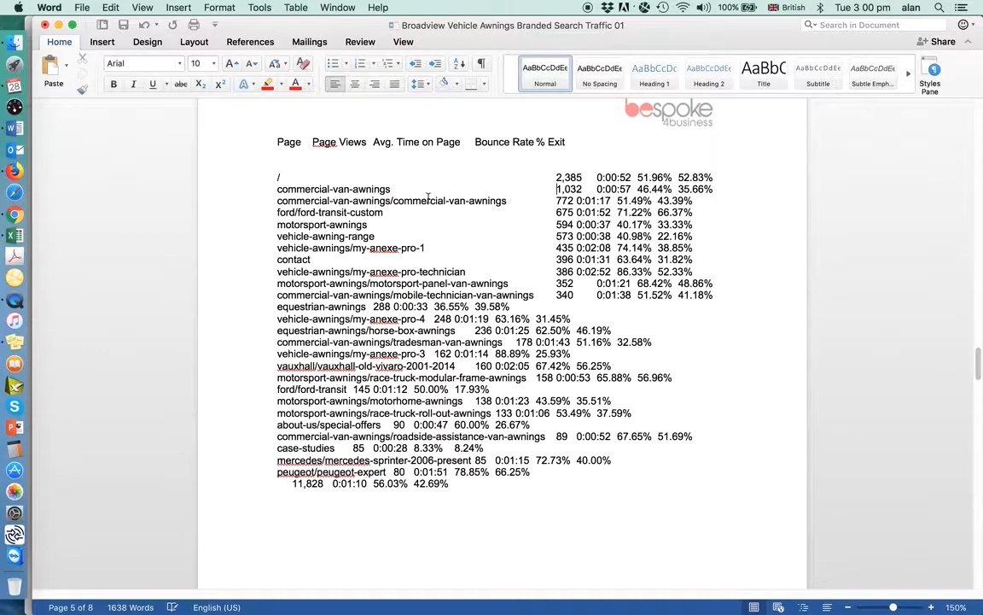
Insert a tab between the page views and average time figures in each row from commercial-van-awnings/commercial-van-awnings down to my-anexe-pro-technician
click(577, 201)
key(Tab)
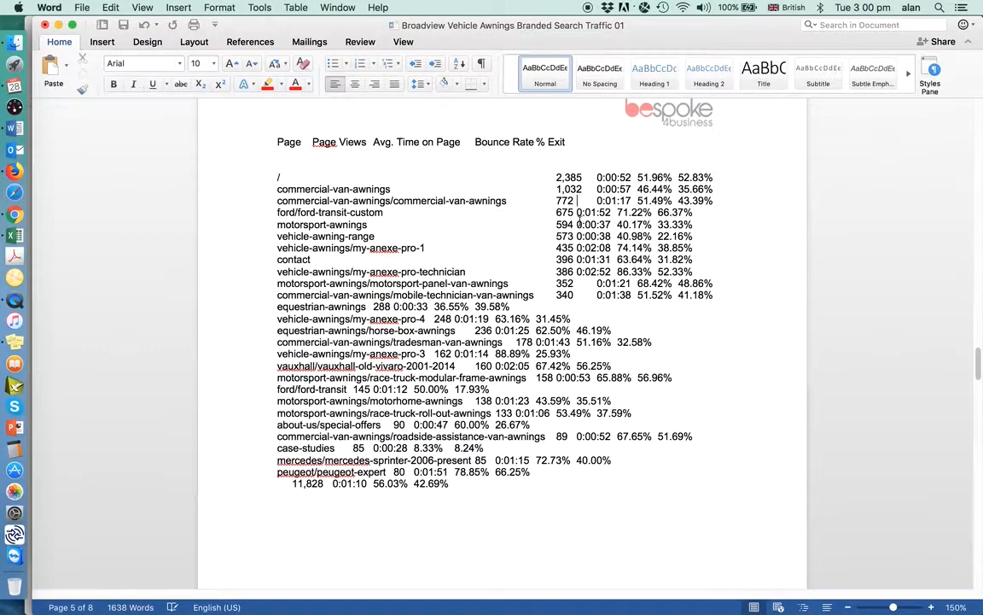
click(578, 213)
key(Tab)
click(577, 225)
key(Tab)
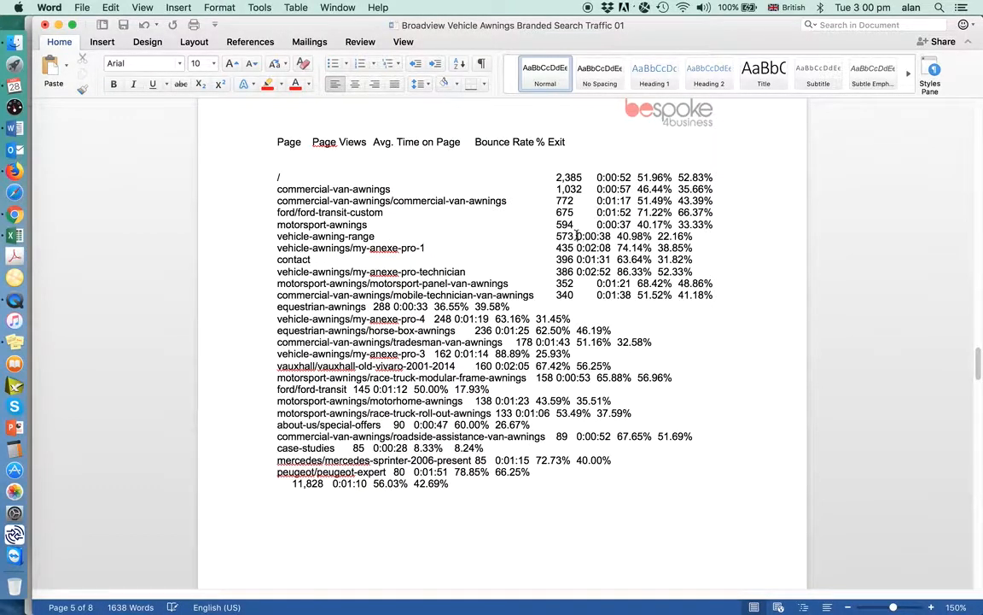
click(577, 236)
key(Tab)
click(577, 247)
key(Tab)
click(577, 260)
key(Tab)
click(578, 271)
key(Tab)
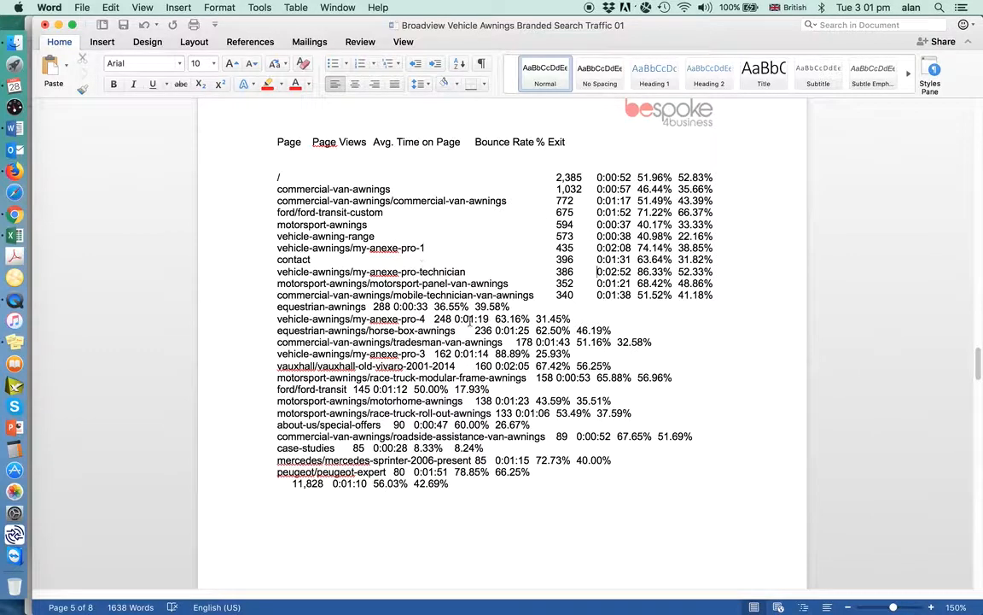
Insert tabs before the page views figures in the equestrian-awnings and my-anexe-pro-4 rows to align them with the rows above
click(374, 306)
key(Tab)
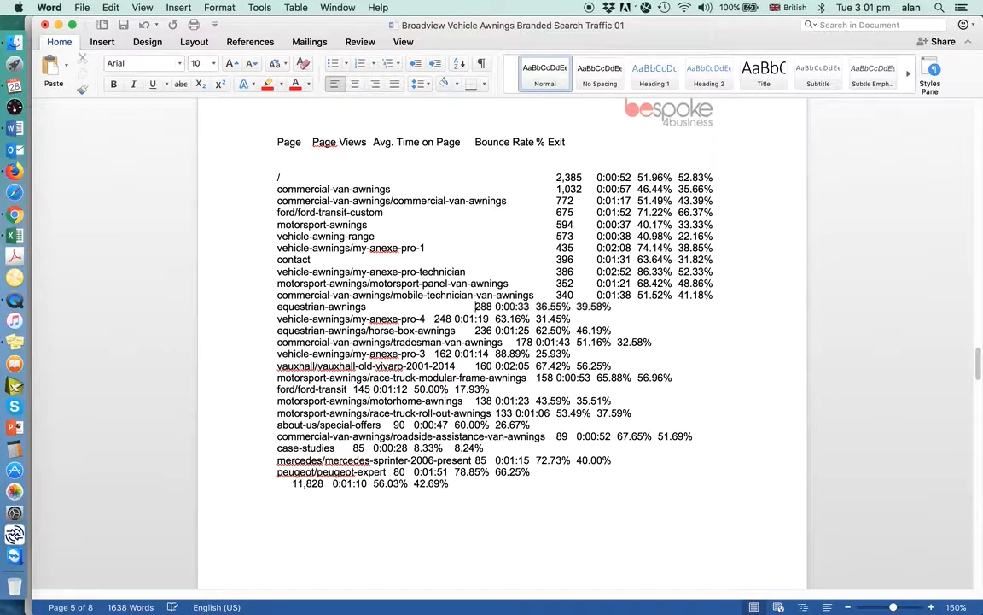
key(Tab)
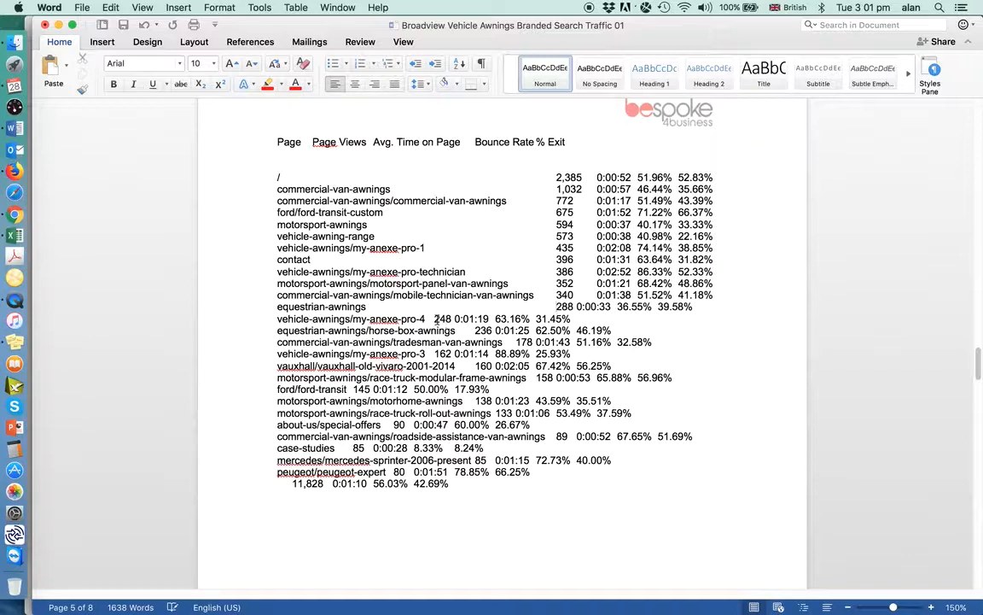
click(436, 319)
key(Tab)
key(Tab)
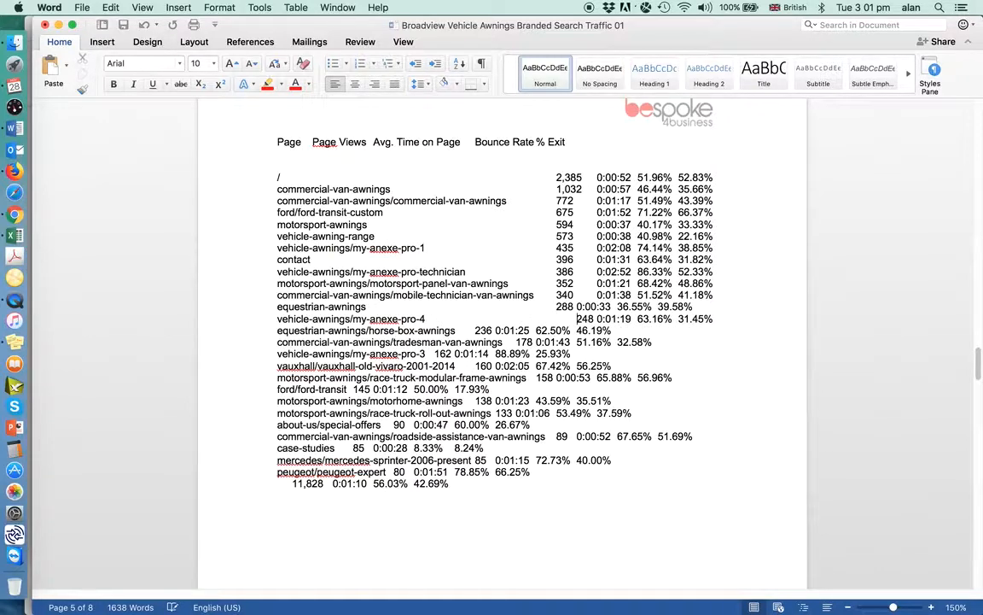
key(BackSpace)
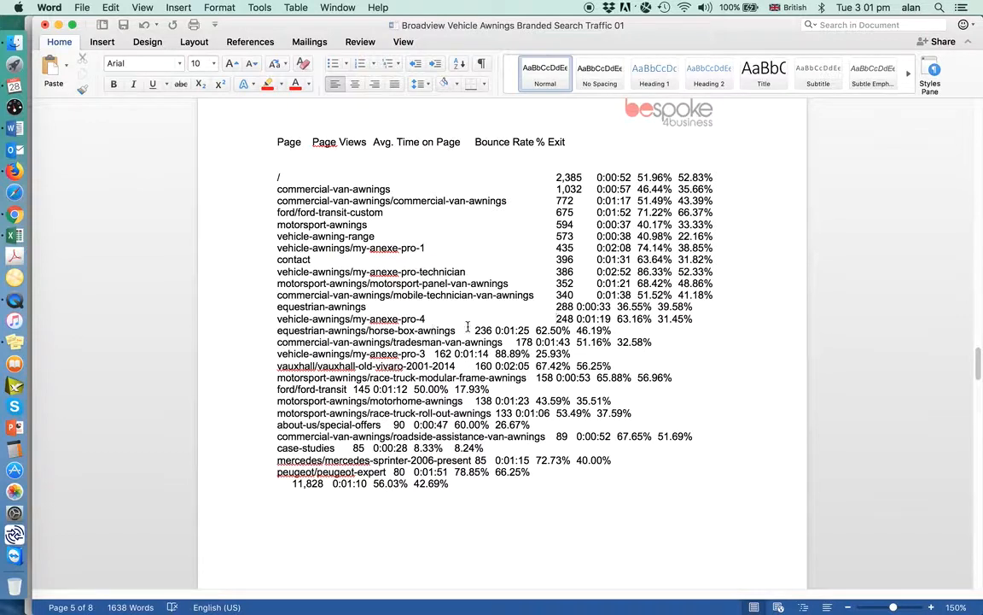
Insert tabs before the page views figures in the horse-box-awnings and tradesman-van-awnings rows to bring them into the page views column
click(473, 331)
key(Tab)
key(Tab)
key(Tab)
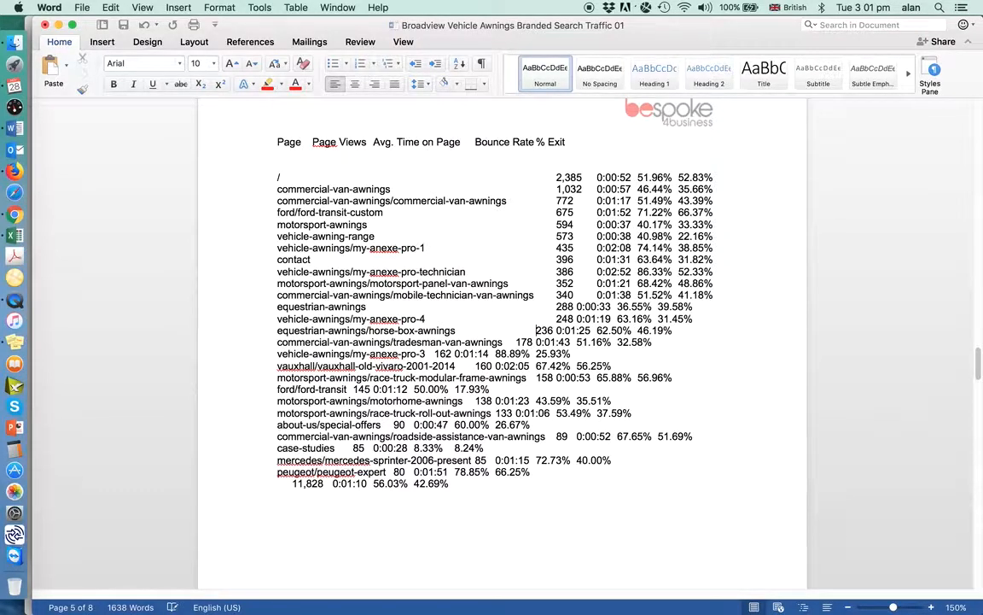
key(Tab)
click(516, 343)
key(Tab)
key(Tab)
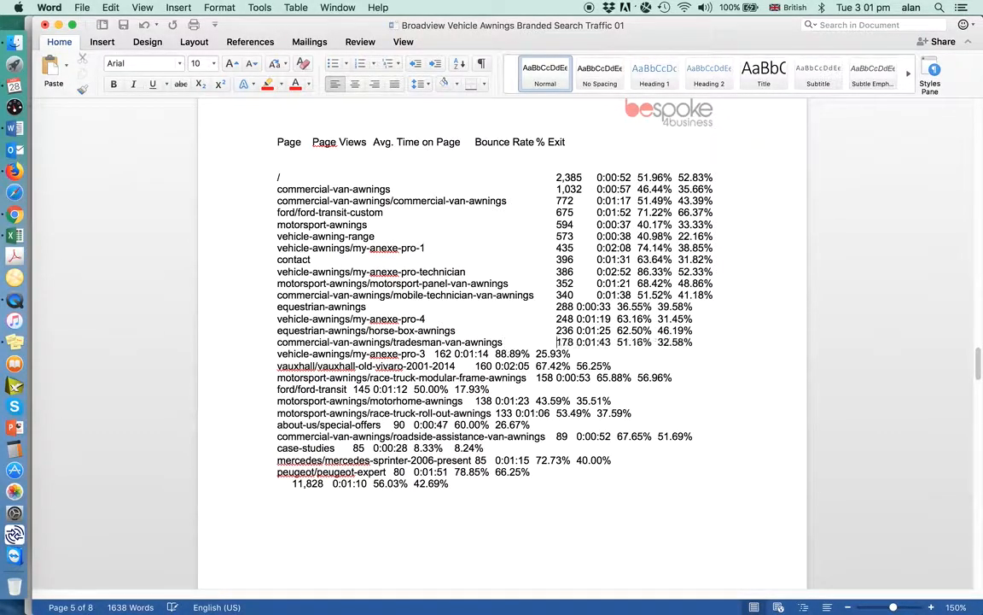
Insert tabs before the page views figure in the my-anexe-pro-3 row to align it with the tradesman-van-awnings row
click(434, 353)
key(Tab)
key(Tab)
key(Tab)
key(Tab)
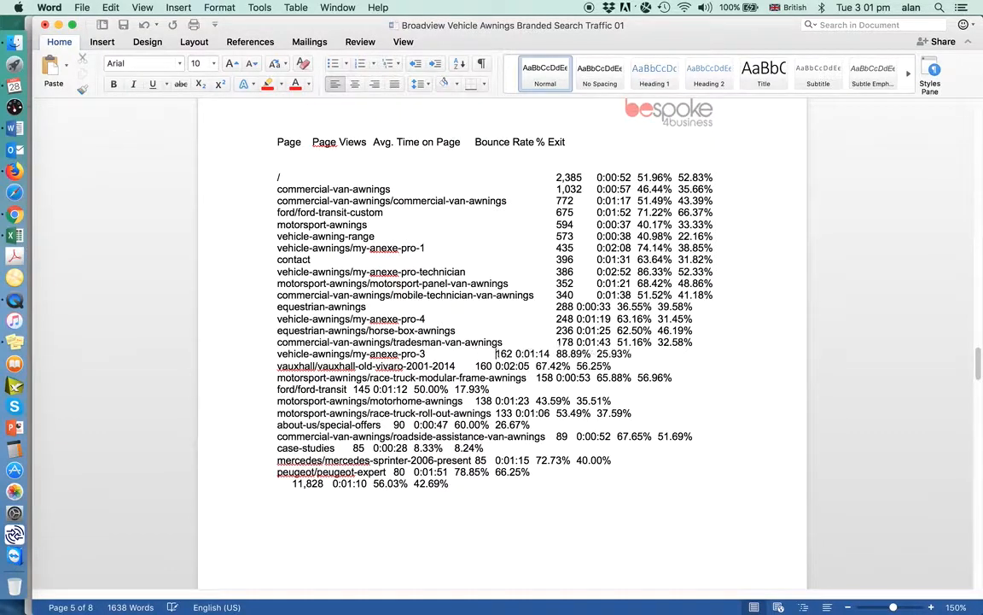
key(Tab)
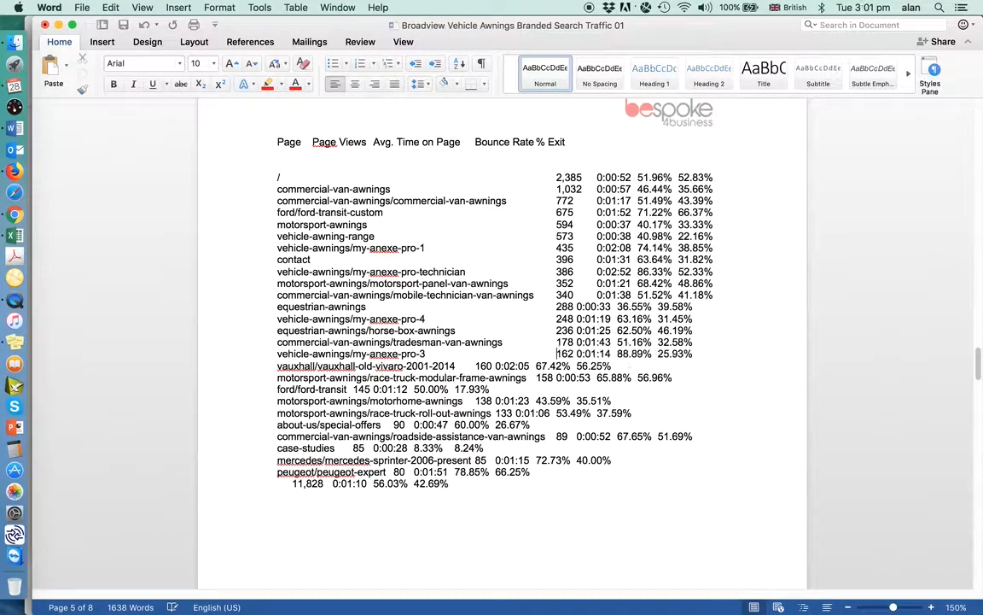
Insert tabs before the page views figures in the vauxhall-old-vivaro-2001-2014 and race-truck-modular-frame-awnings rows, lining both up with the column
click(473, 366)
key(Tab)
key(Tab)
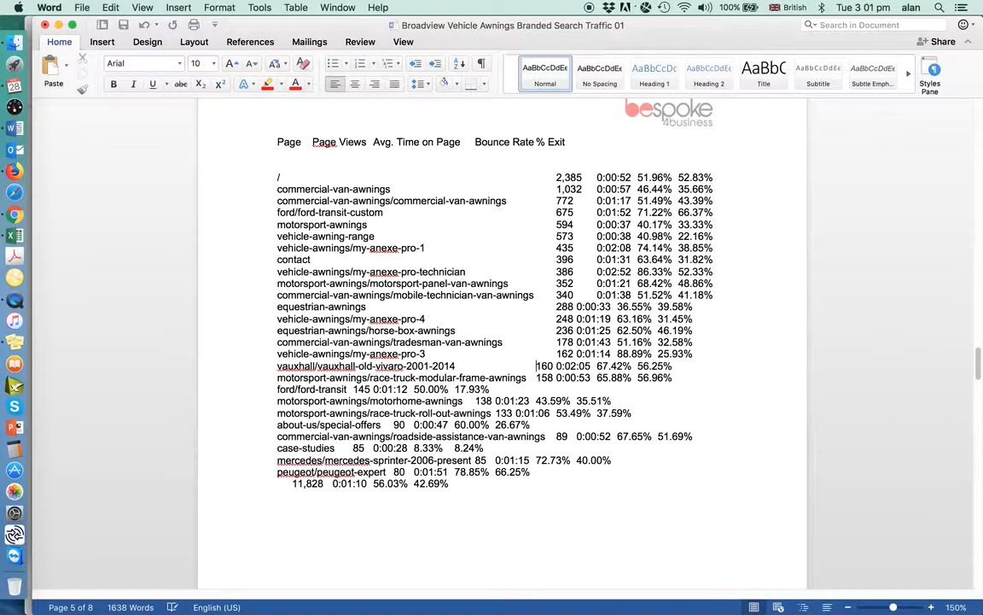
click(537, 378)
key(Tab)
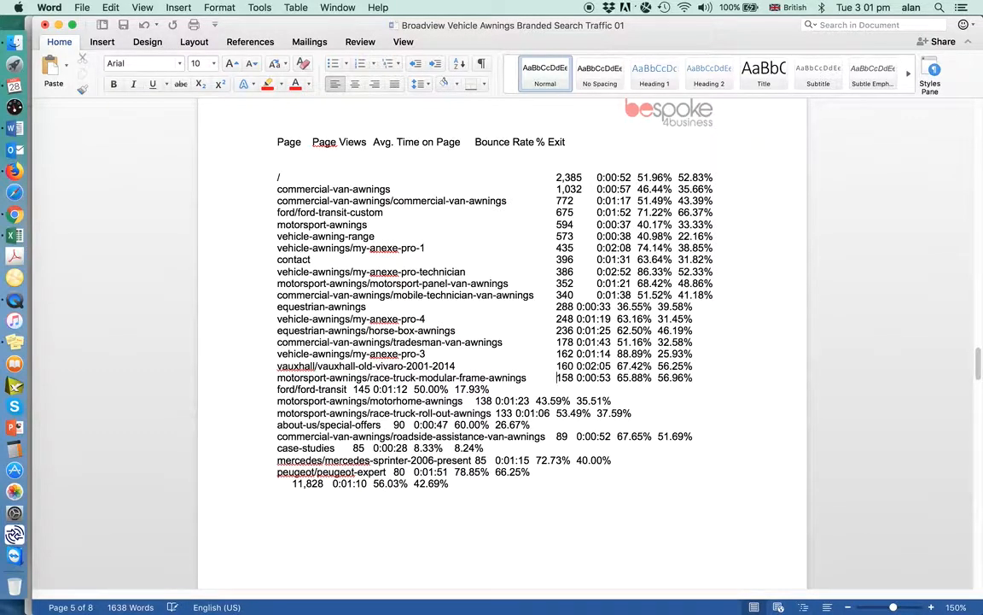
Insert tabs before the page views figures in the ford/ford-transit and motorhome-awnings rows to align them with the rows above
click(376, 389)
key(Tab)
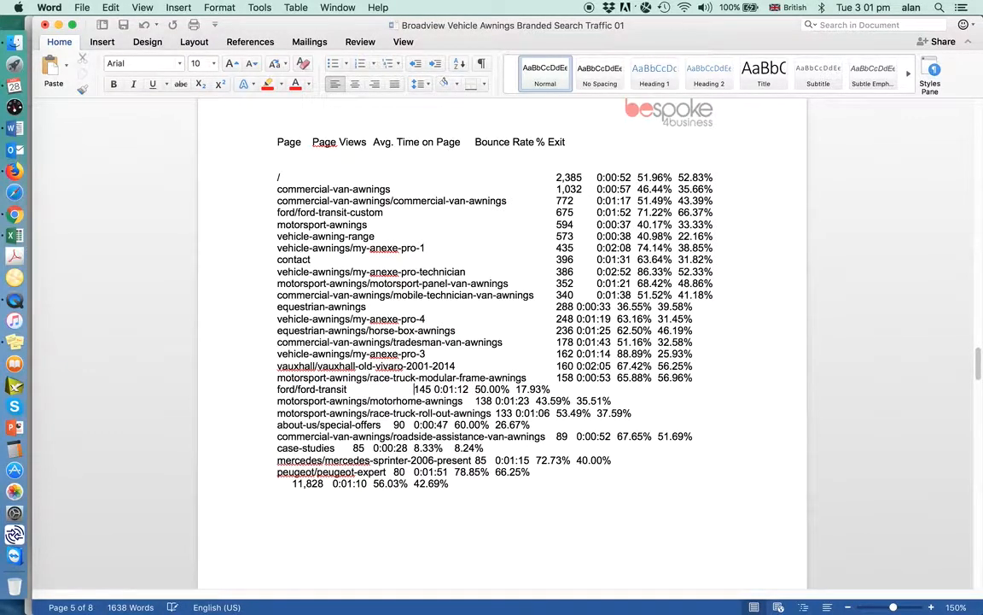
key(Tab)
key(Tab)
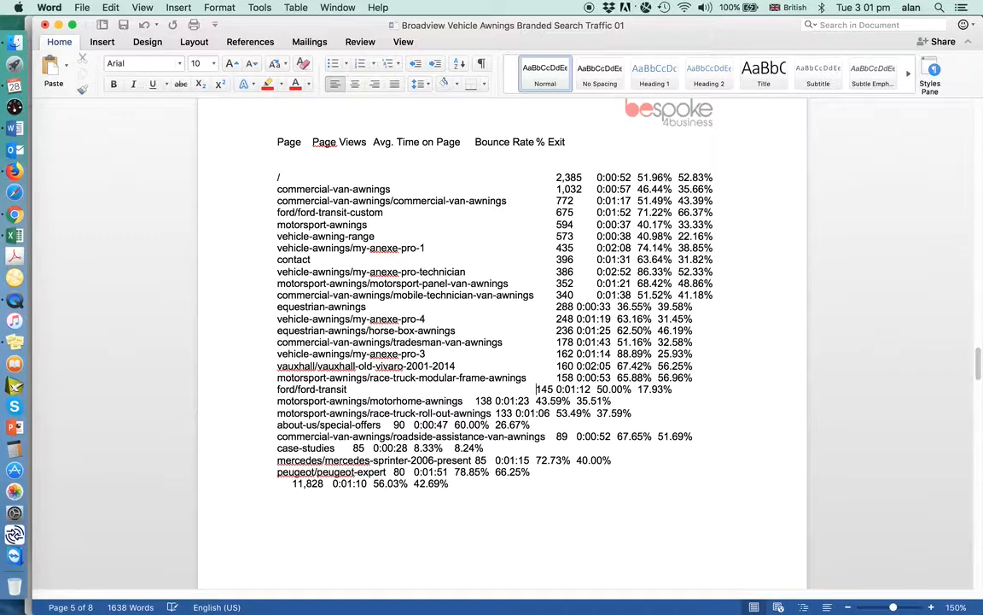
click(471, 401)
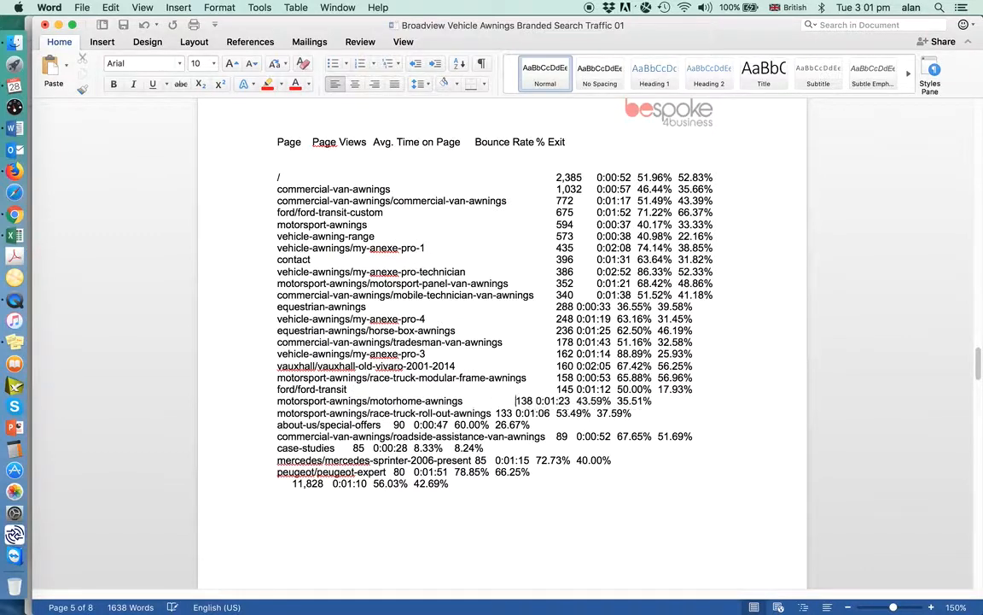
key(Tab)
key(Tab)
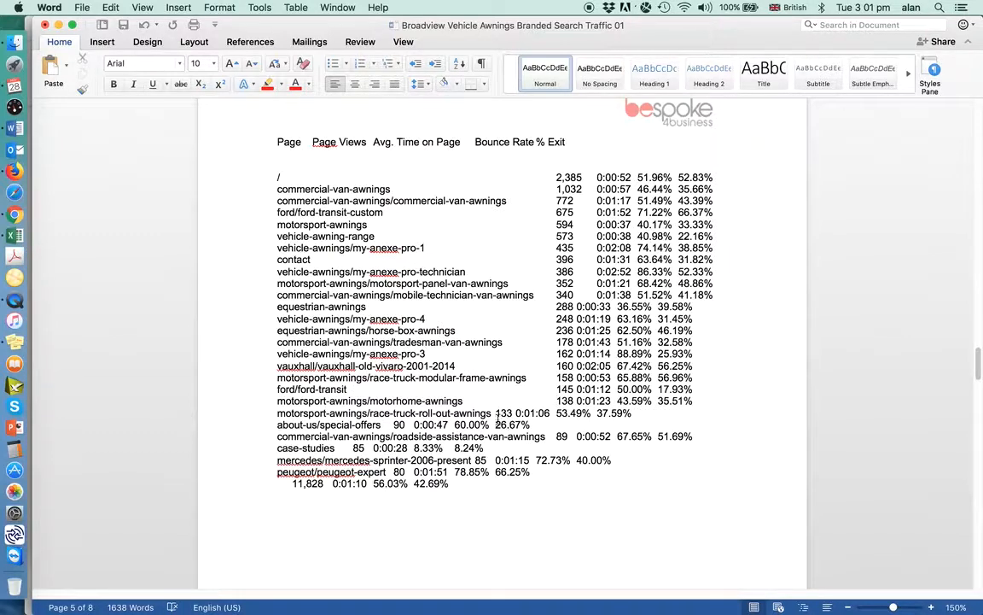
Insert tabs before the page views figures in the race-truck-roll-out-awnings and about-us/special-offers rows to align them with the column
click(494, 413)
key(Tab)
key(Tab)
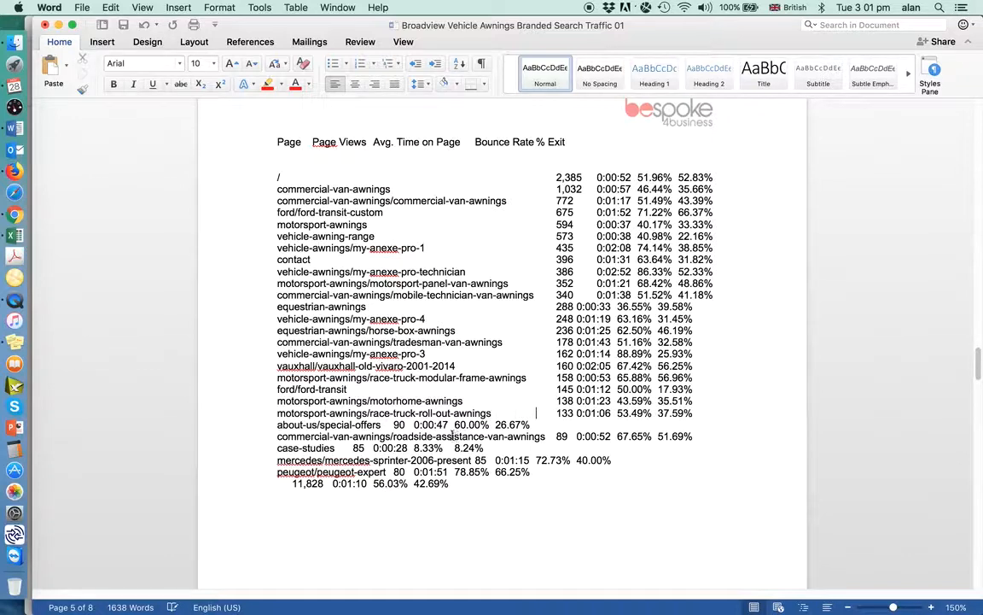
click(393, 424)
key(Tab)
key(Tab)
key(Tab)
key(Tab)
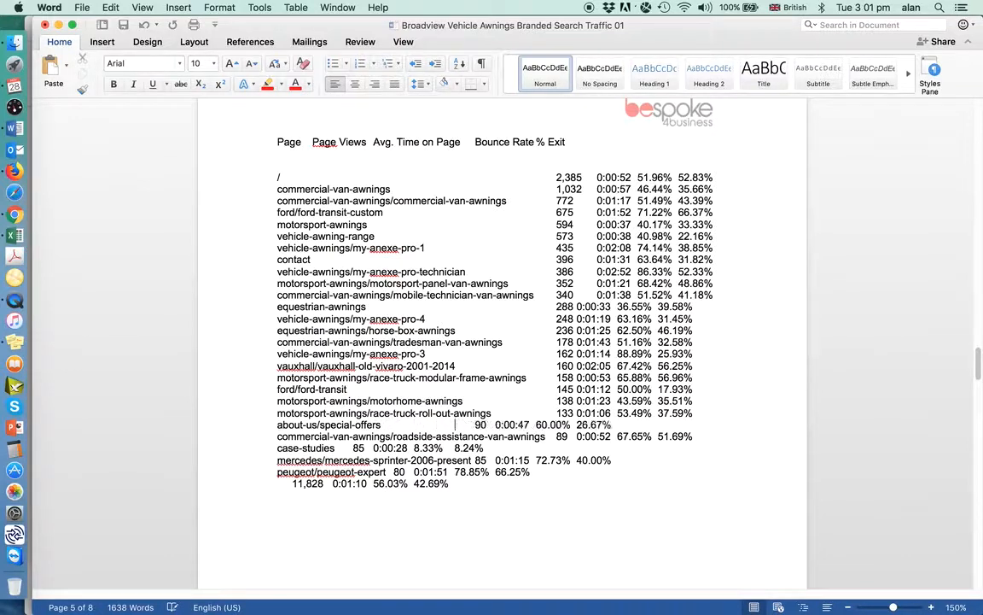
Insert tabs before the page views figure in the case-studies row to align it with the roadside-assistance-van-awnings row
click(352, 448)
key(Tab)
key(Tab)
key(Tab)
key(Tab)
key(Tab)
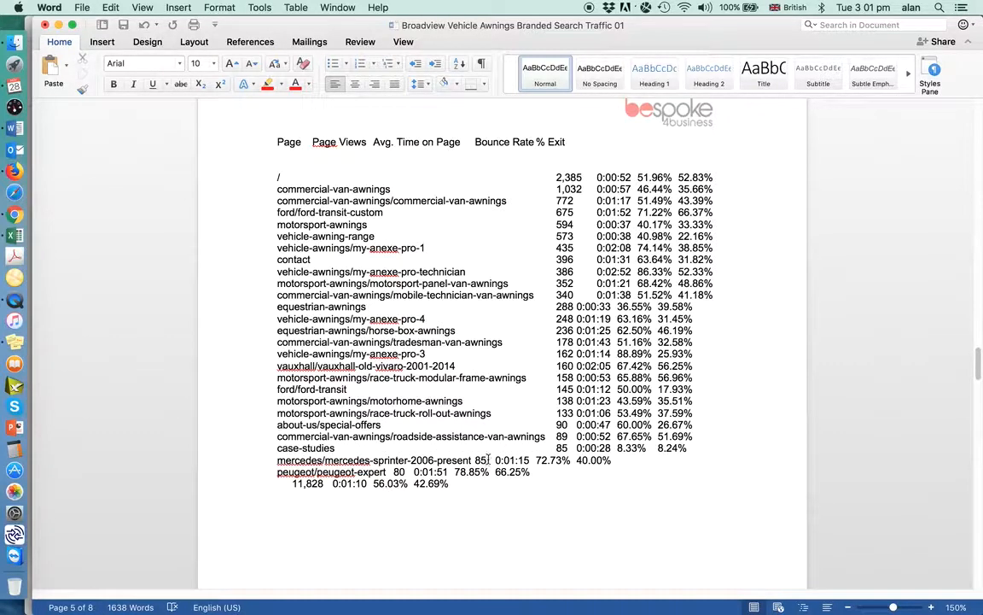
click(495, 460)
key(Tab)
key(Tab)
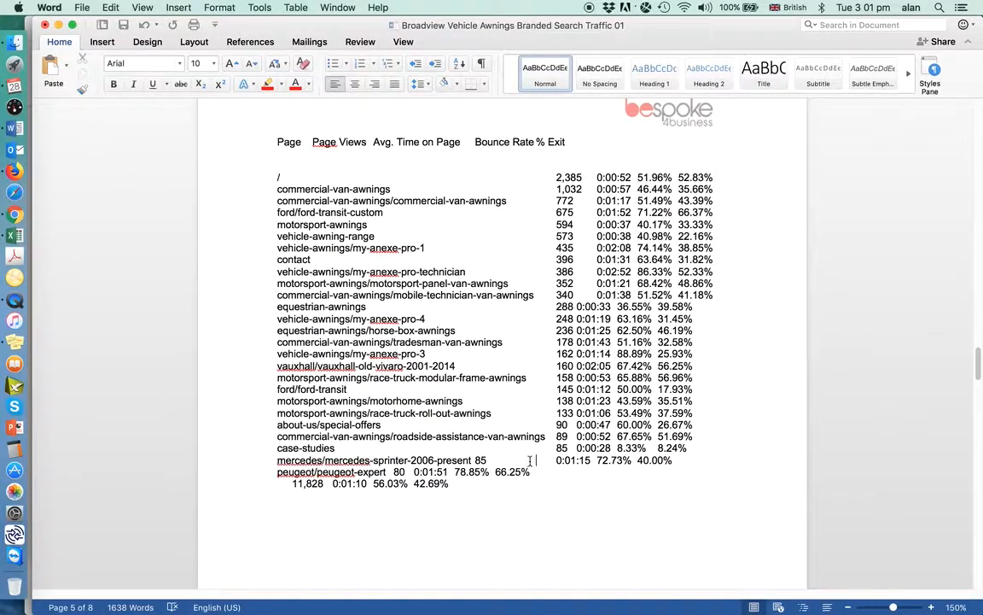
key(BackSpace)
key(BackSpace)
key(BackSpace)
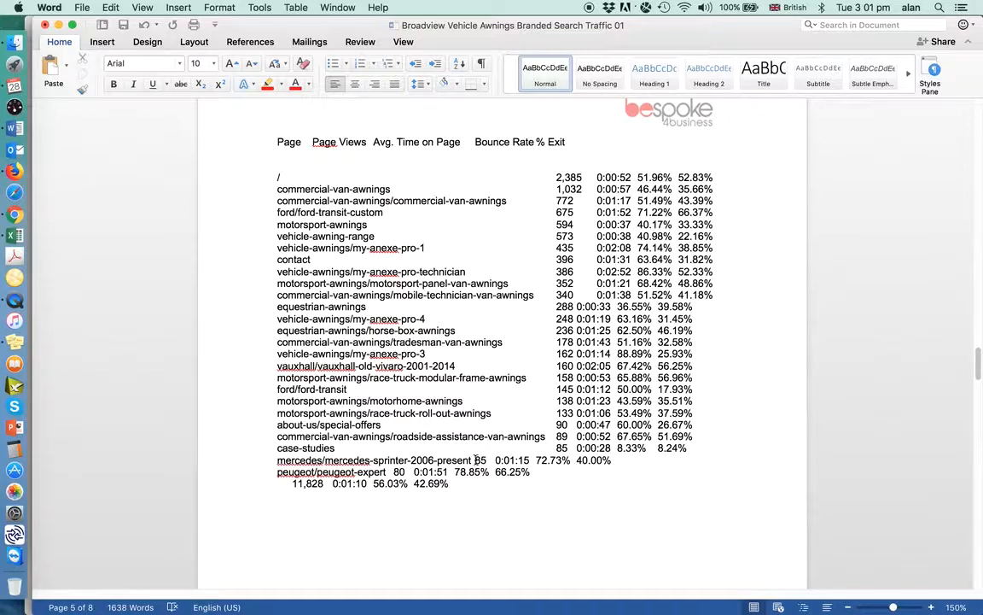
Insert tabs before the page views figures in the mercedes-sprinter-2006-present and peugeot-expert rows to align them with the column
click(475, 460)
key(Tab)
key(Tab)
key(Tab)
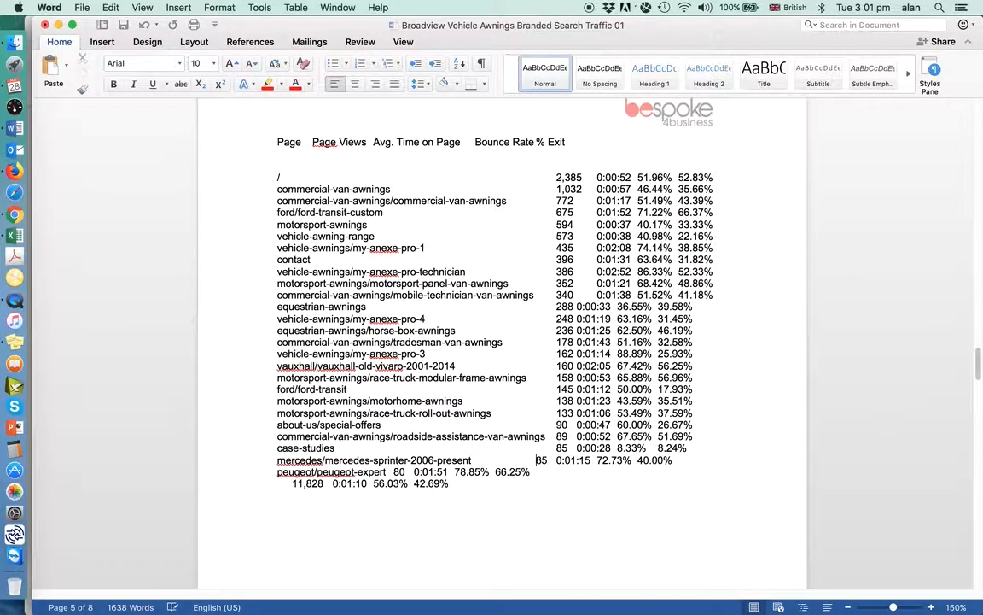
key(Tab)
click(392, 472)
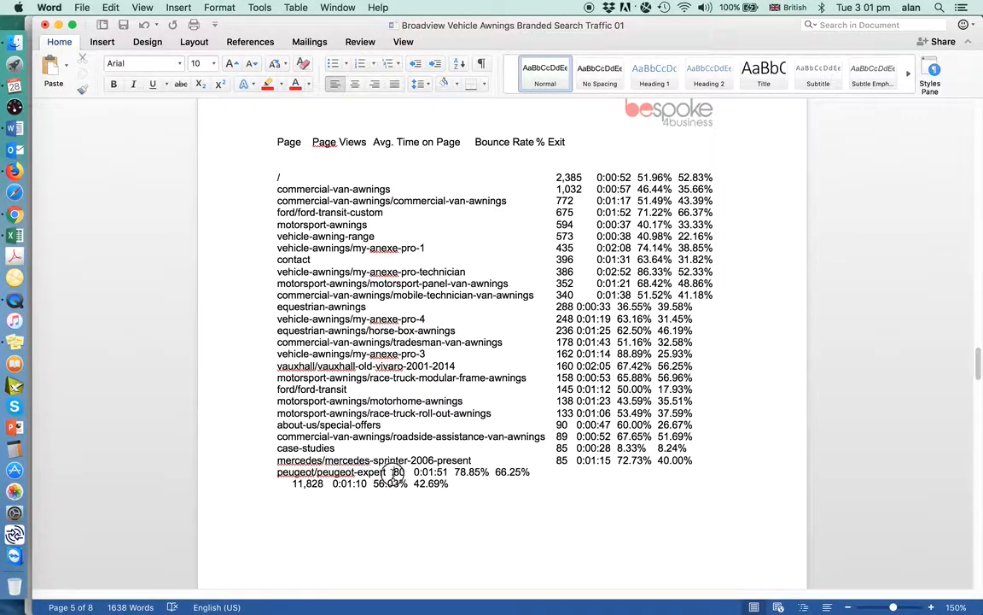
key(Tab)
key(Tab)
key(Tab)
key(Tab)
key(Tab)
key(Tab)
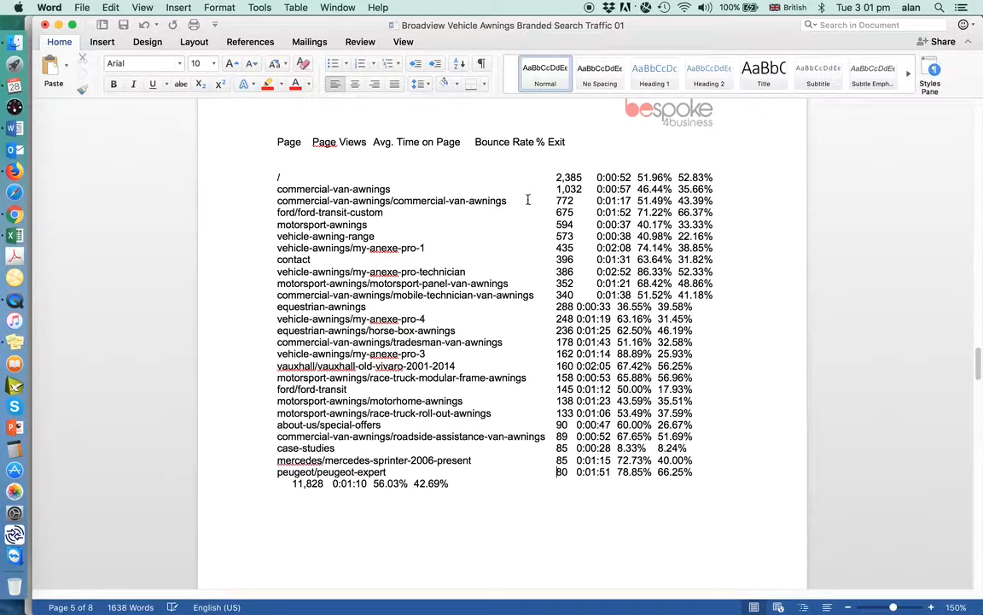
Insert a tab before the average time values from the equestrian-awnings row down to the tradesman-van-awnings row, matching the rows above
click(577, 306)
key(Tab)
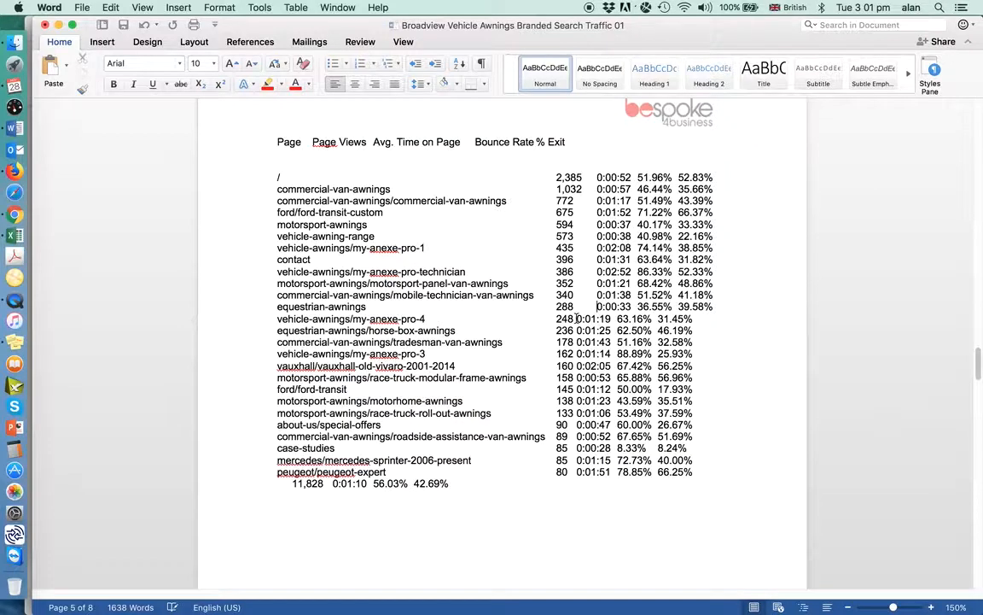
click(577, 317)
key(Tab)
click(577, 330)
key(Tab)
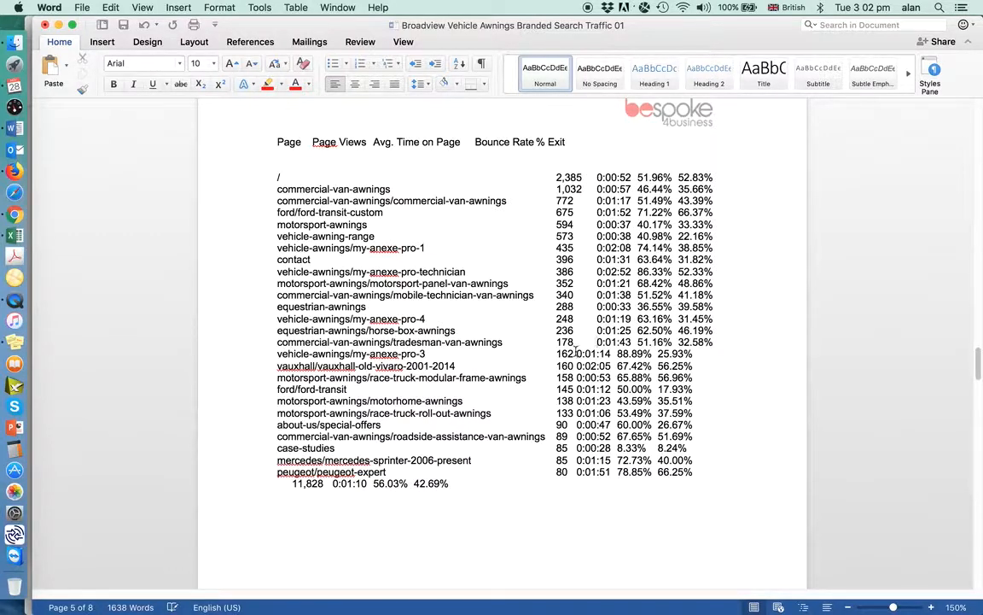
Insert a tab before the average time values in the my-anexe-pro-3, vauxhall-old-vivaro-2001-2014, race-truck-modular-frame-awnings and ford-transit rows
click(575, 353)
key(Tab)
click(576, 365)
key(Tab)
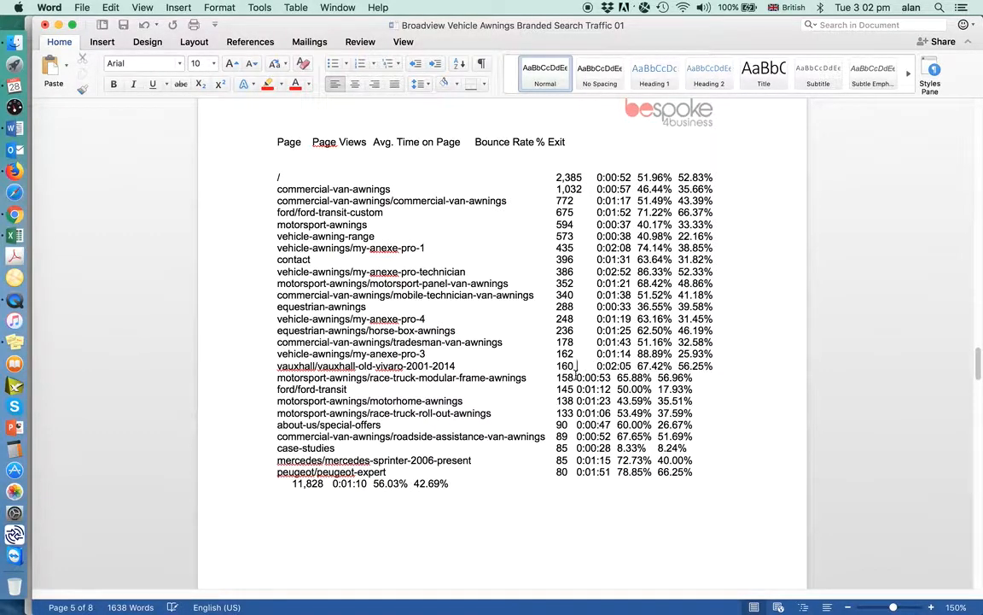
click(576, 377)
key(Tab)
click(577, 388)
key(Tab)
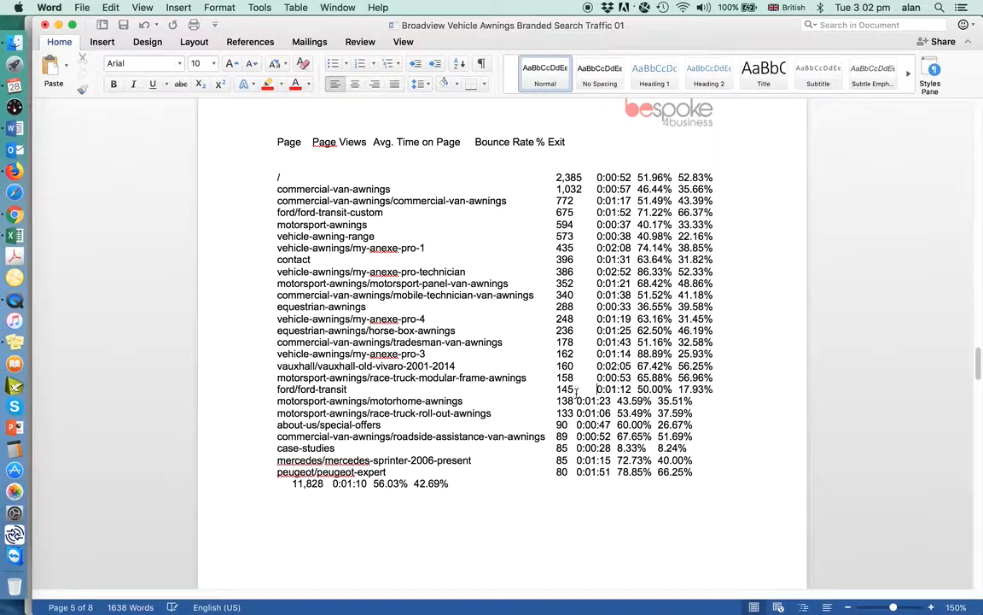
Insert a tab before the average time values in the motorhome-awnings, race-truck-roll-out-awnings, special-offers and roadside-assistance-van-awnings rows
click(577, 400)
key(Tab)
click(577, 412)
key(Tab)
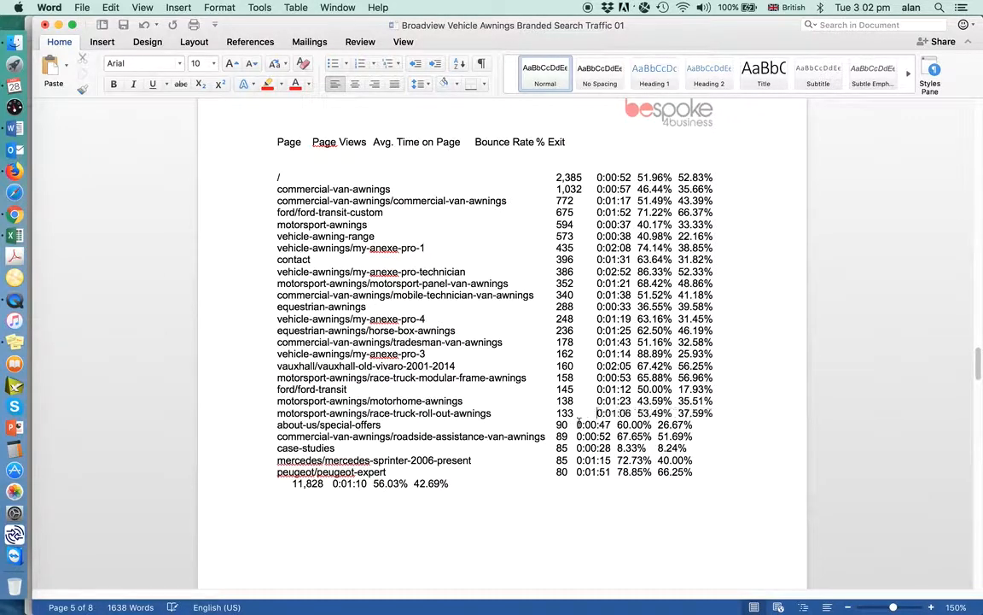
click(577, 424)
key(Tab)
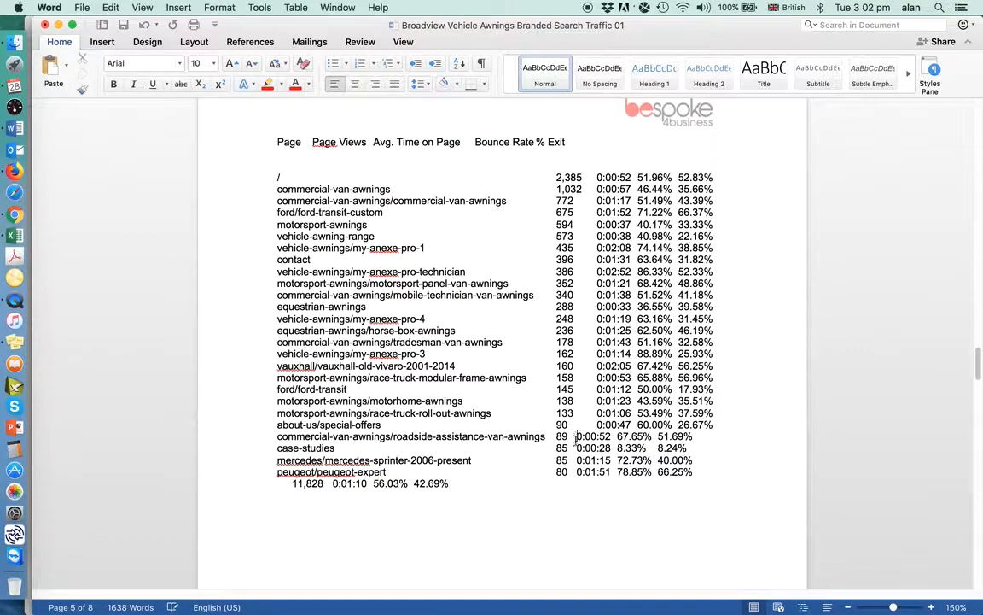
click(577, 436)
key(Tab)
Insert a tab before the average time values in the case-studies, mercedes-sprinter-2006-present and peugeot-expert rows
click(577, 448)
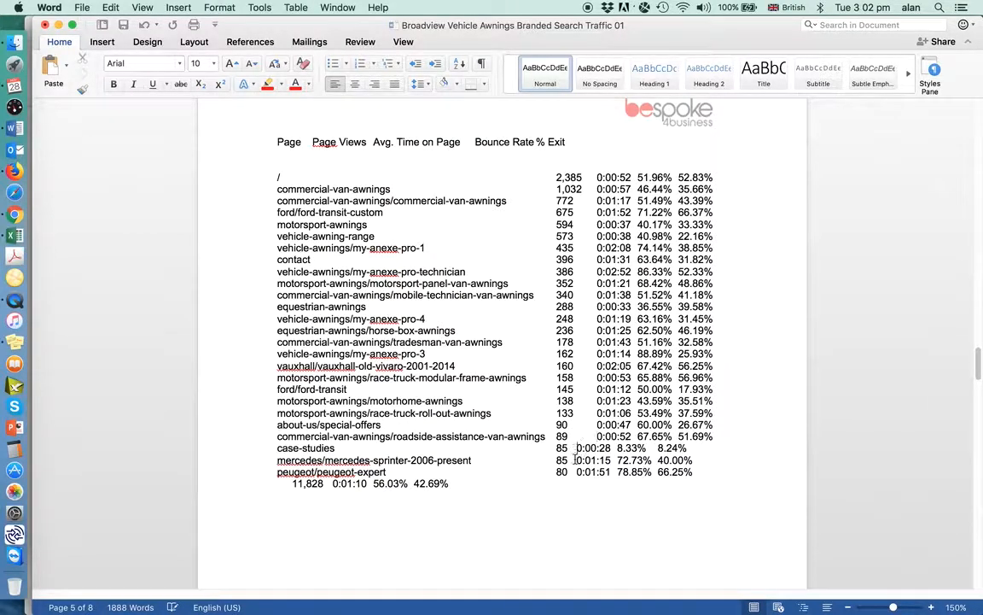
key(Tab)
click(576, 459)
key(Tab)
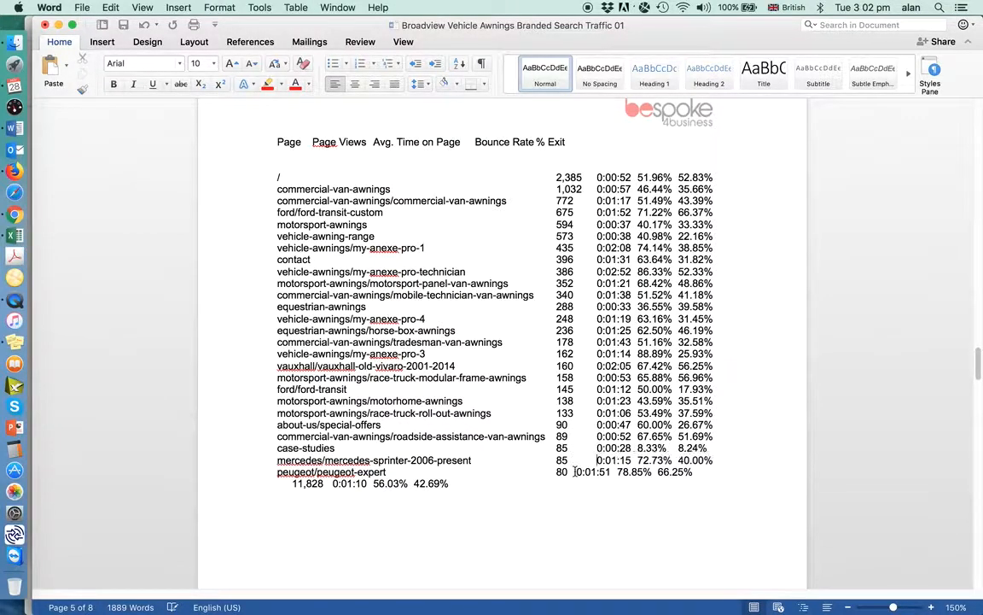
click(577, 471)
key(Tab)
Move the totals row's figures across towards the page views column with tabs and add a blank line above that row
click(286, 484)
key(Tab)
key(Tab)
key(Tab)
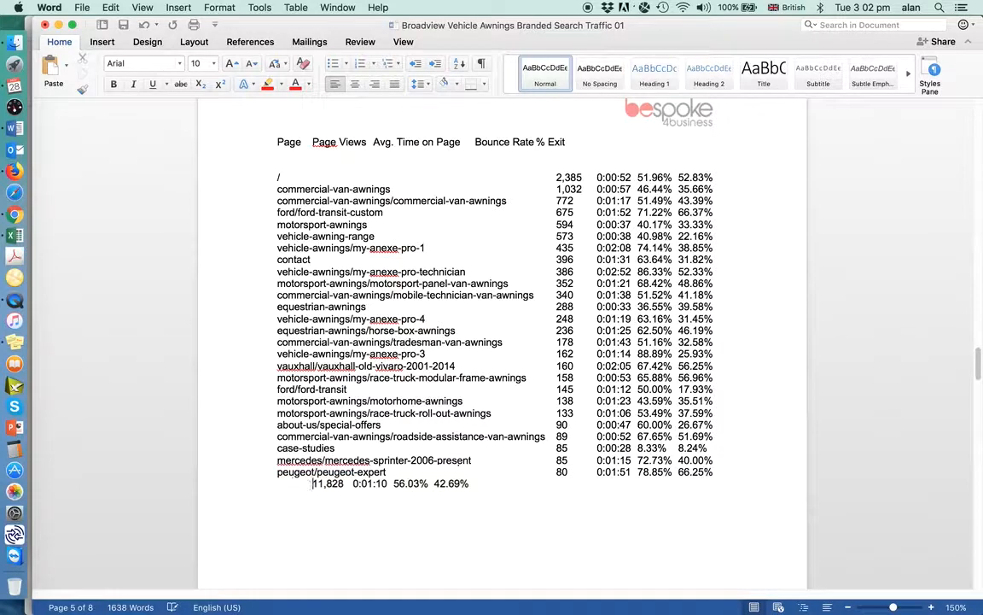
key(Tab)
key(Tab)
key(Tab)
key(Tab)
key(Tab)
key(Tab)
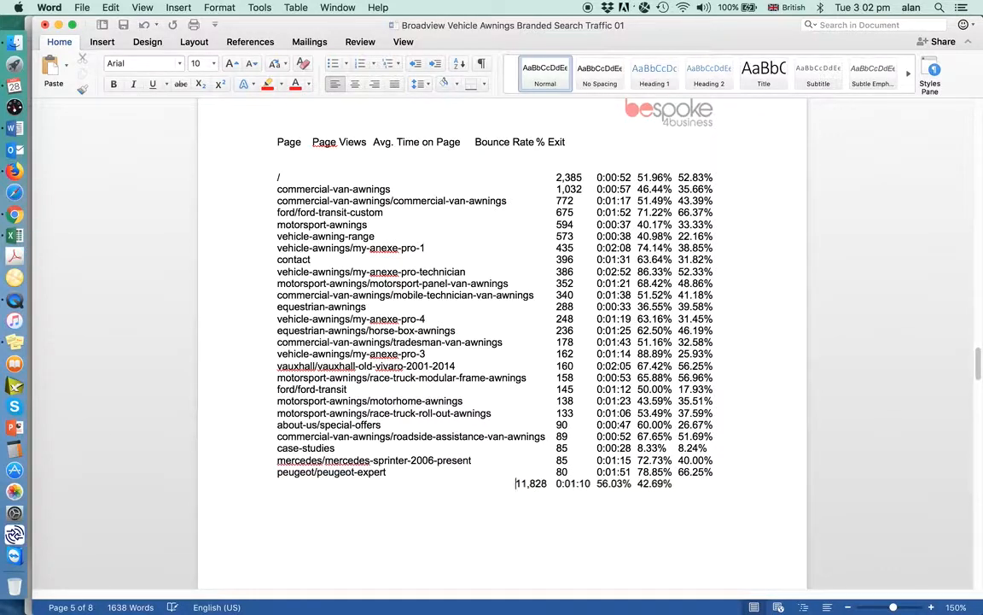
key(Tab)
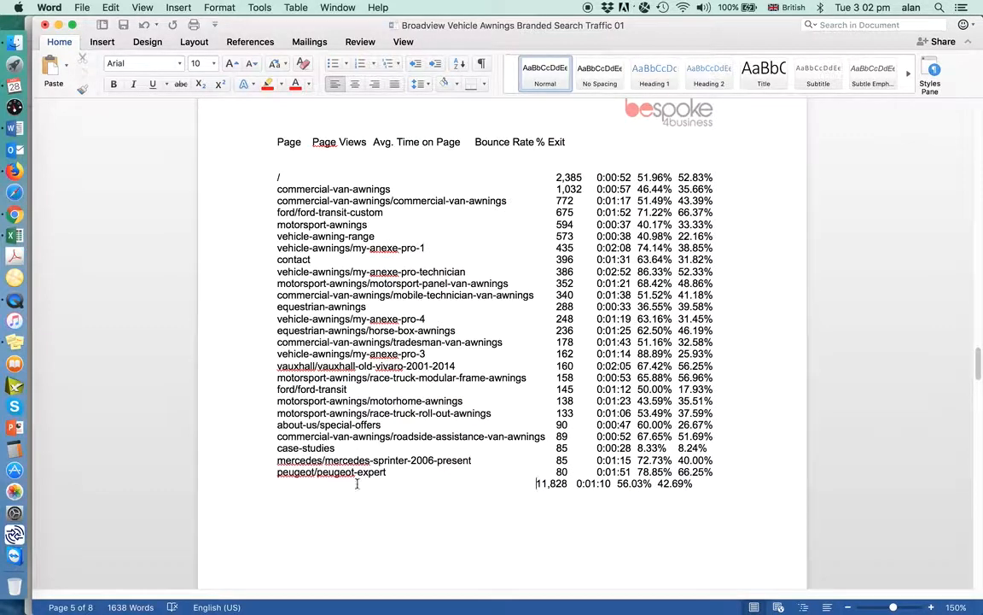
click(715, 472)
key(Return)
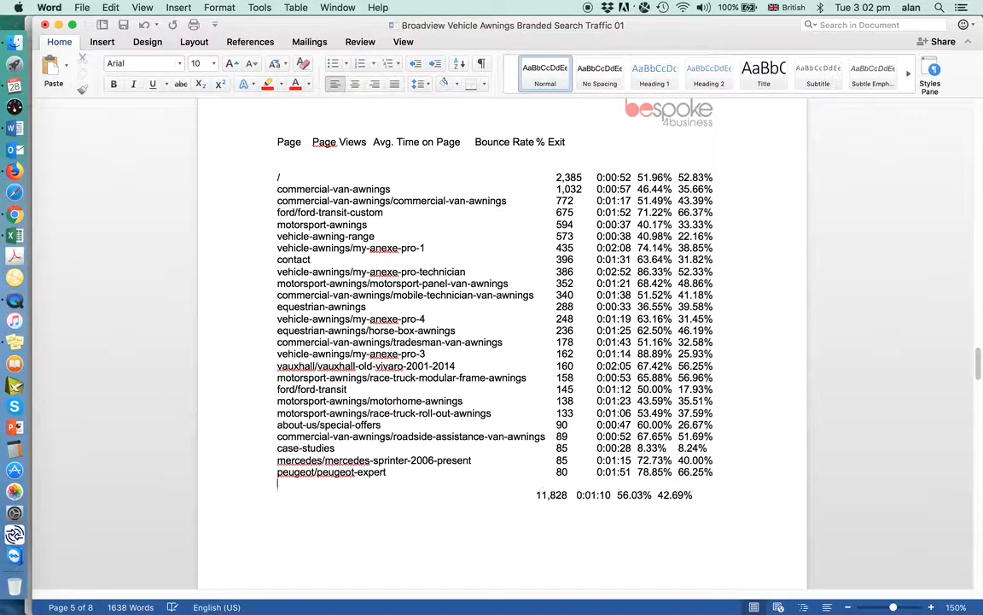
Label the last row "Totals / averages for site" and delete surplus tabs so its figures align with the columns
click(301, 496)
text(Totals)
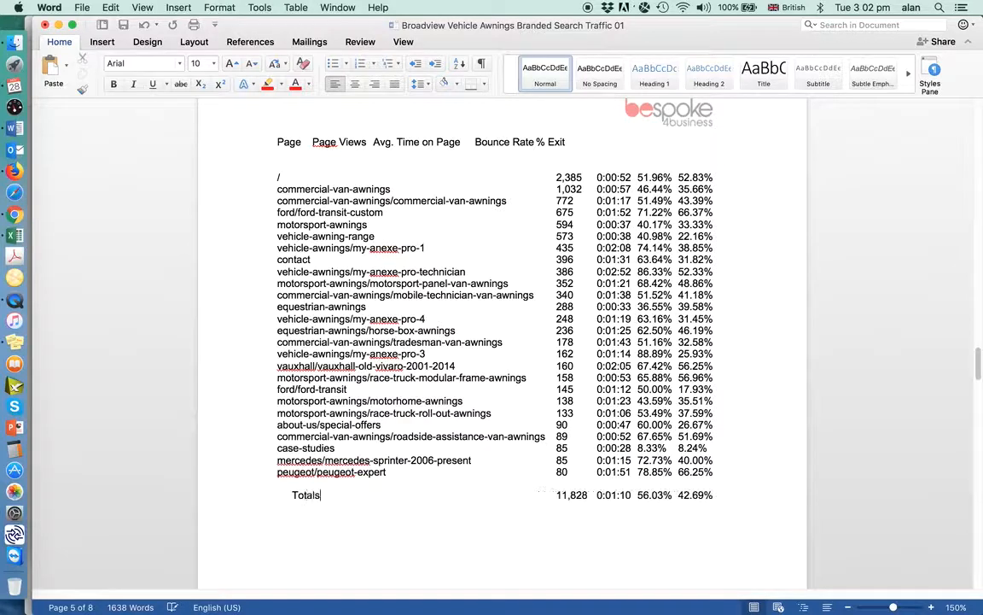
text( / a)
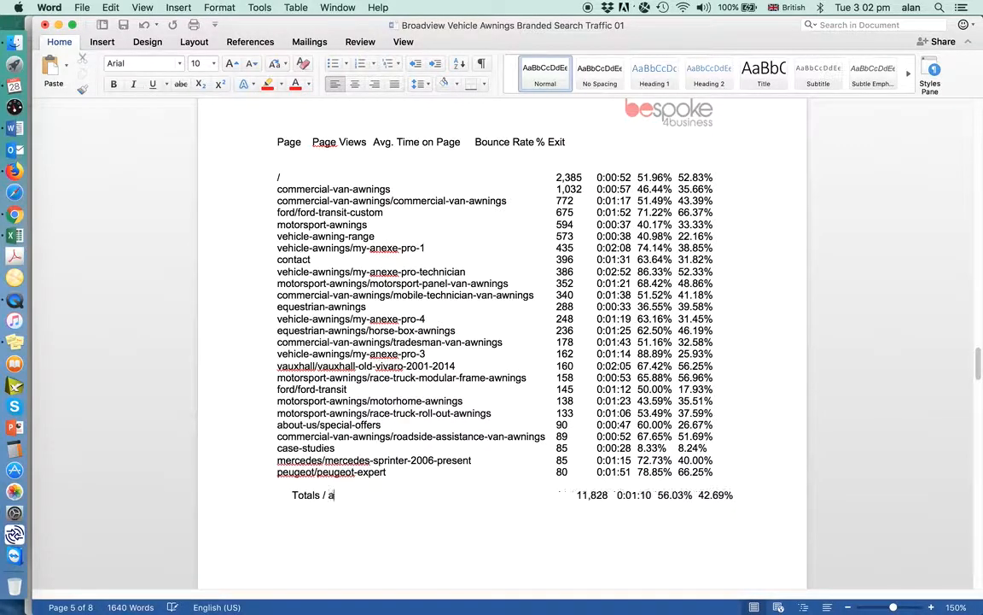
text(verages fo)
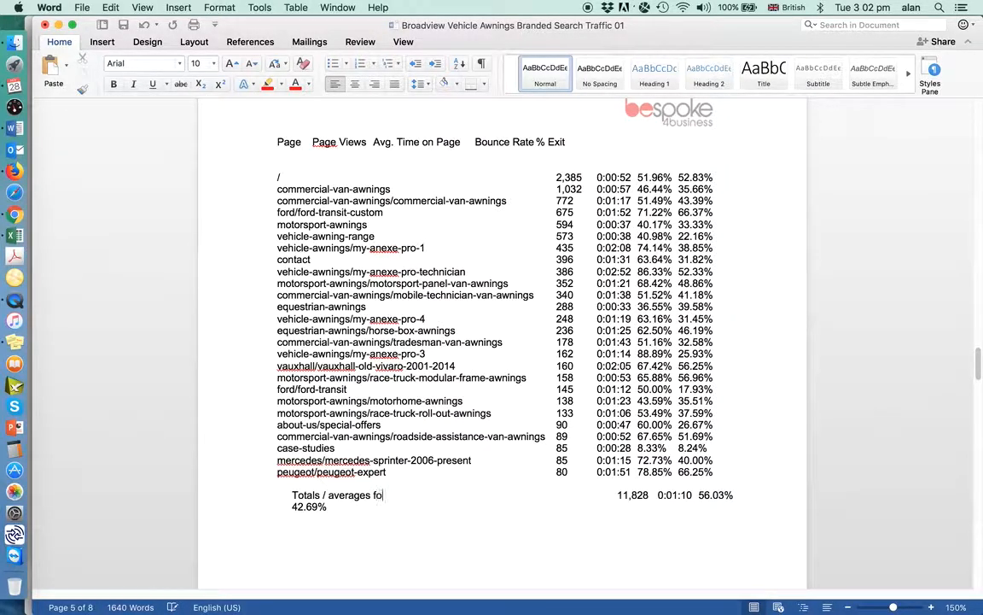
text(r site)
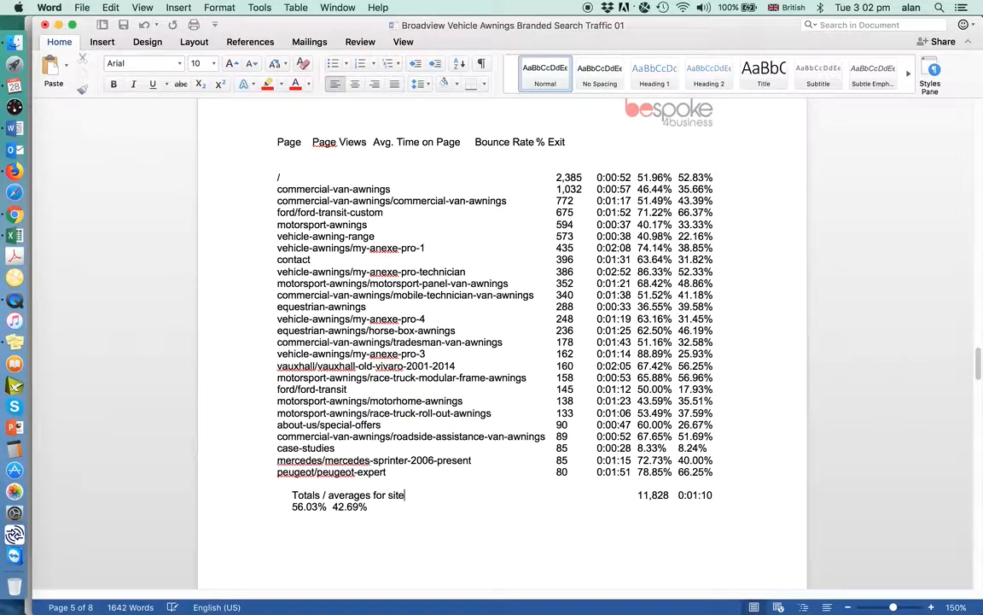
key(Delete)
key(Delete)
key(Delete)
key(Delete)
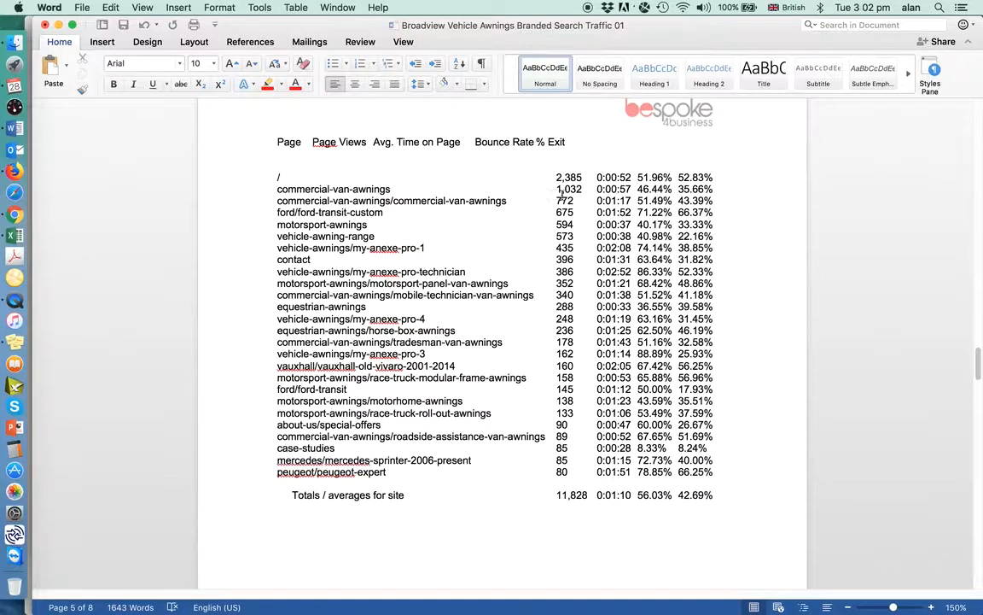
click(636, 176)
key(Tab)
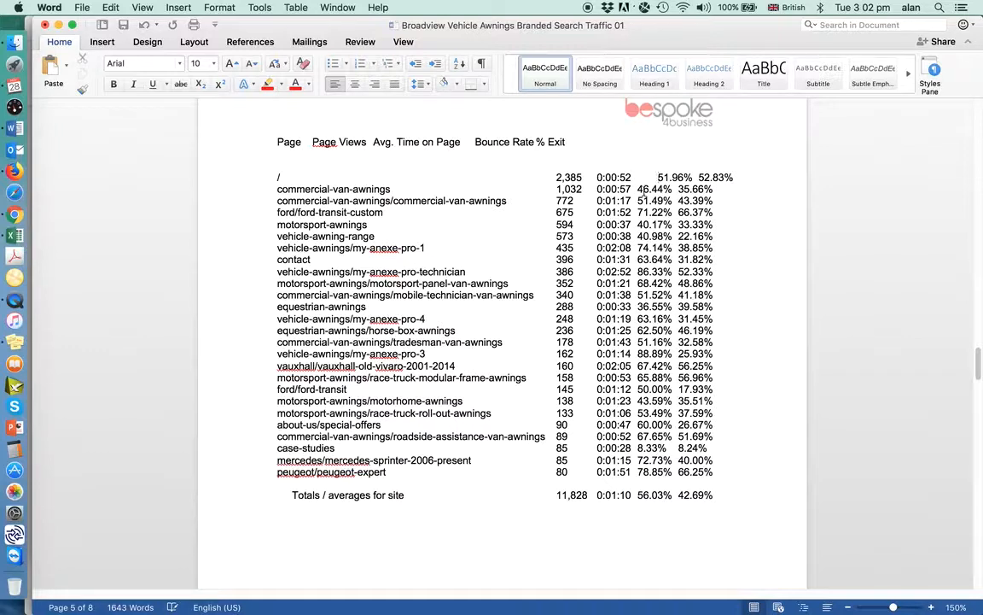
key(BackSpace)
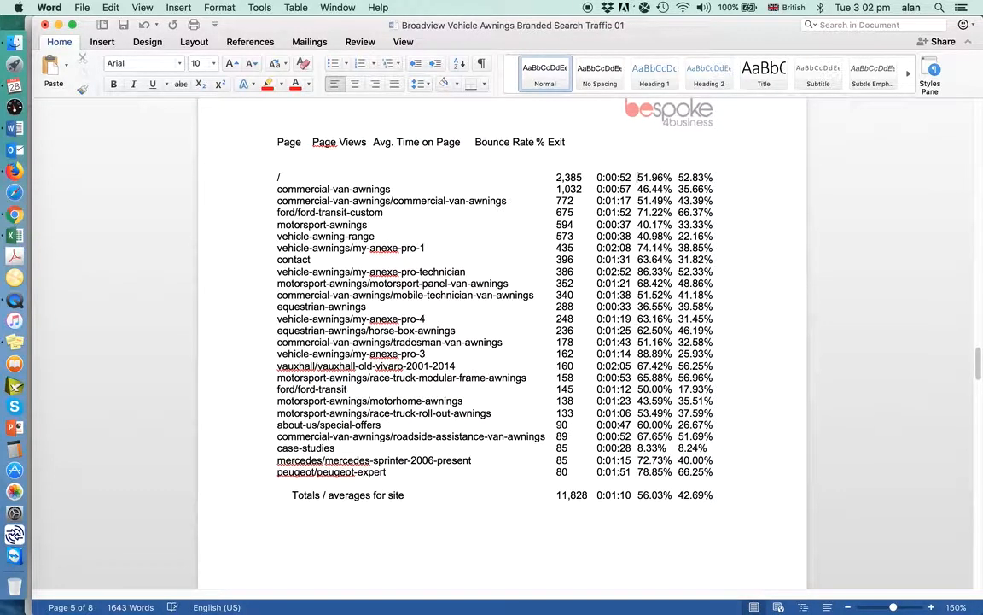
Shorten the column headings to "Page", "Avg. Time" and "Bounce", and remove one blank line beneath the heading row
click(341, 144)
key(BackSpace)
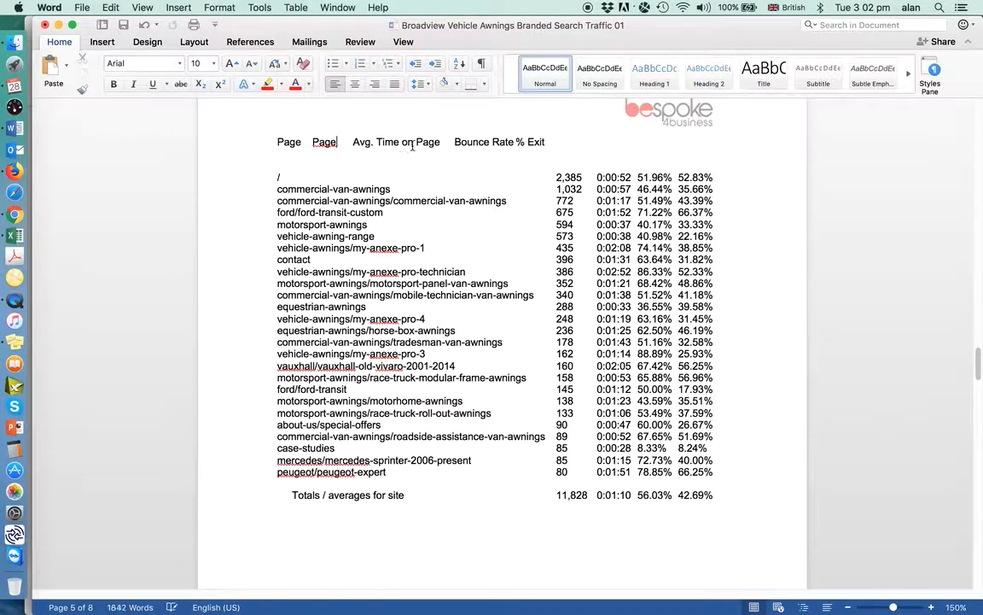
drag(431, 143, 407, 143)
key(BackSpace)
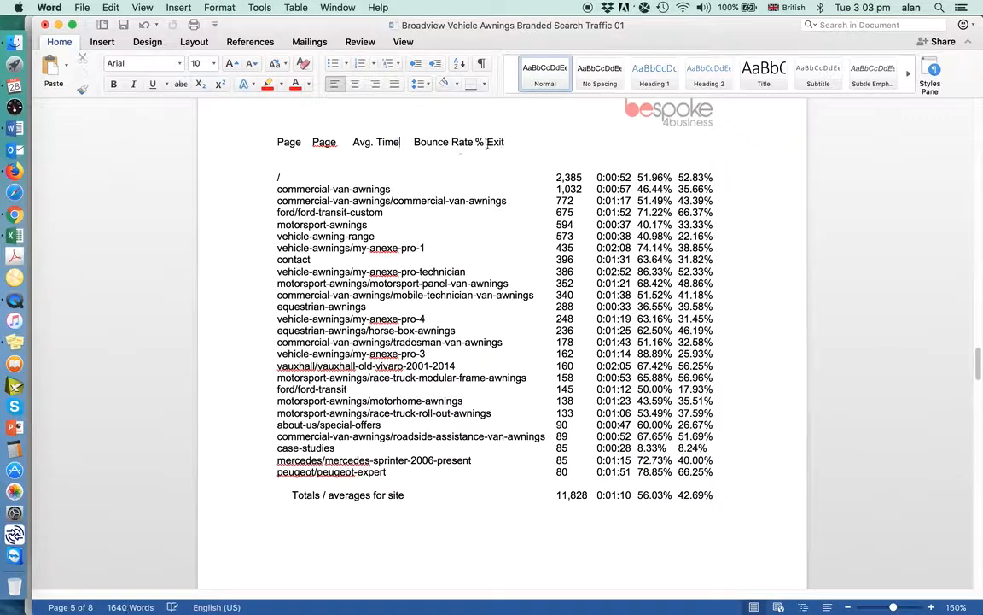
drag(477, 145, 451, 142)
key(BackSpace)
click(285, 161)
key(BackSpace)
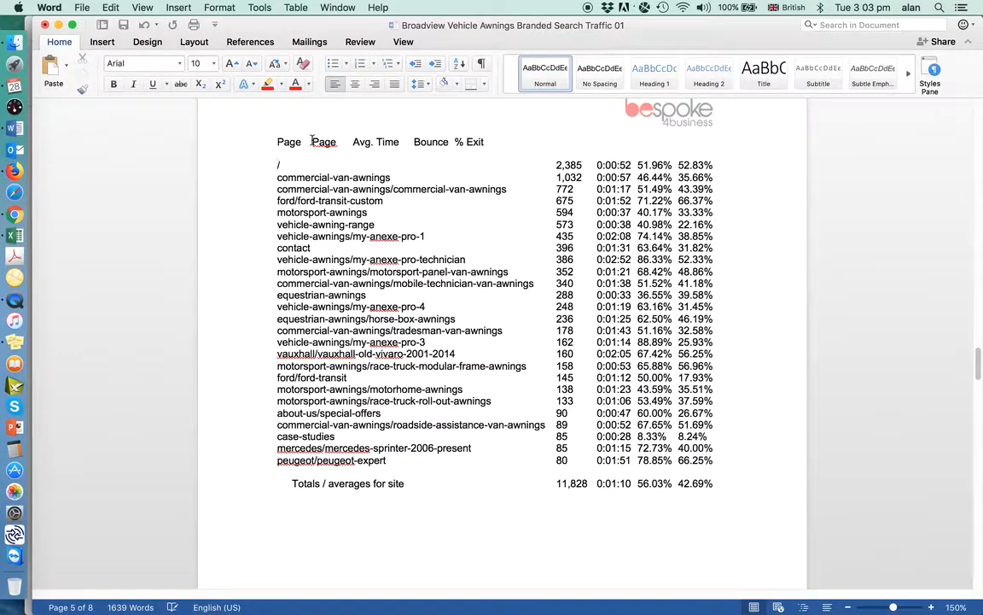
Insert tabs before the second "Page" heading to line it up with the page views figures
key(Tab)
key(Tab)
key(Tab)
key(Tab)
key(Tab)
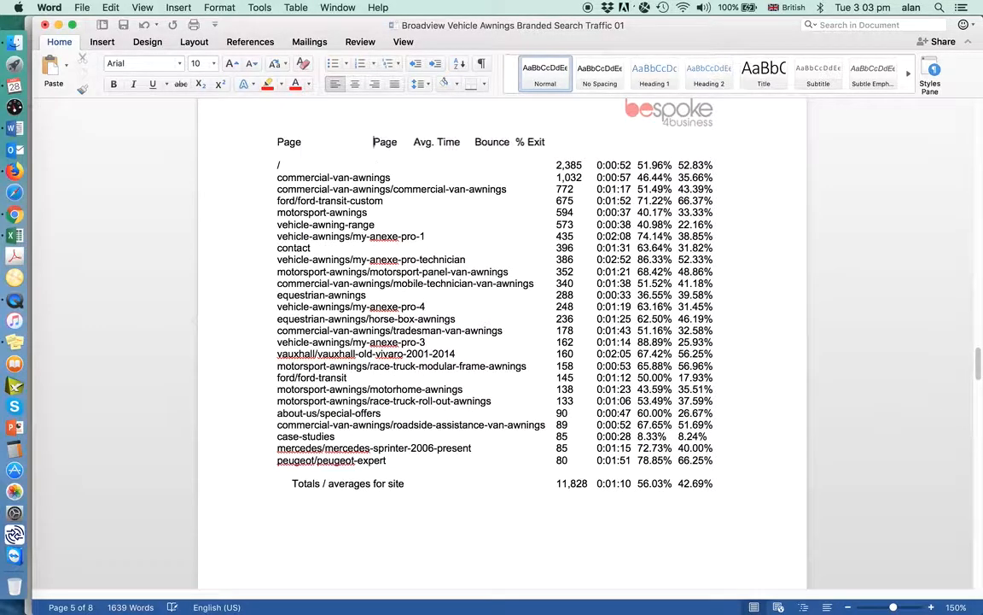
key(Tab)
key(Tab)
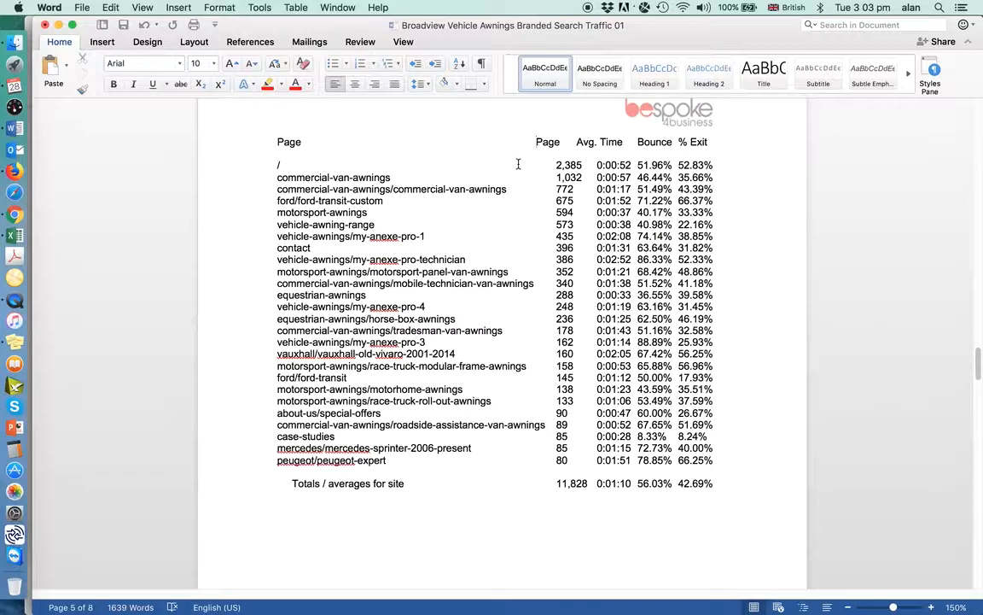
key(Tab)
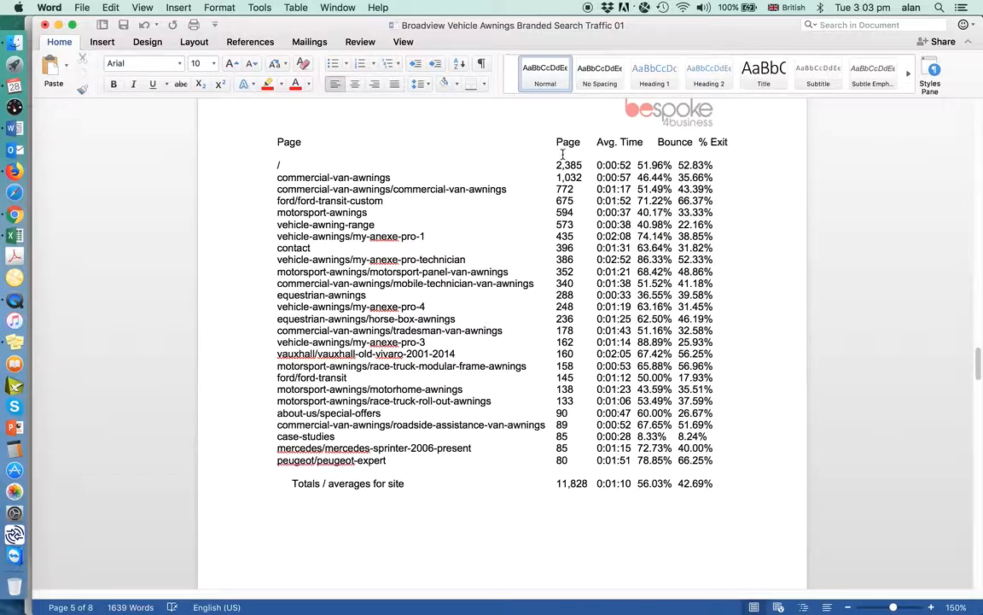
Add a second heading line reading "Views", "on Page" and "Rate" beneath the Page, Avg. Time and Bounce headings
click(561, 154)
double_click(326, 151)
click(556, 153)
text(Views on Page Rate)
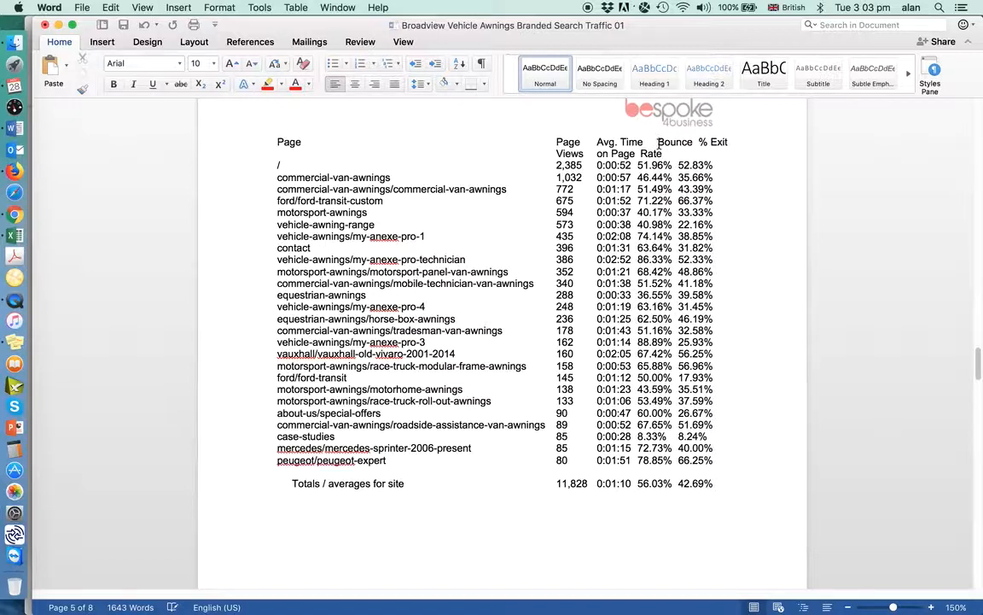
Remove the extra spacing before the "Bounce" and "% Exit" headings to bring them over their columns
click(658, 141)
key(BackSpace)
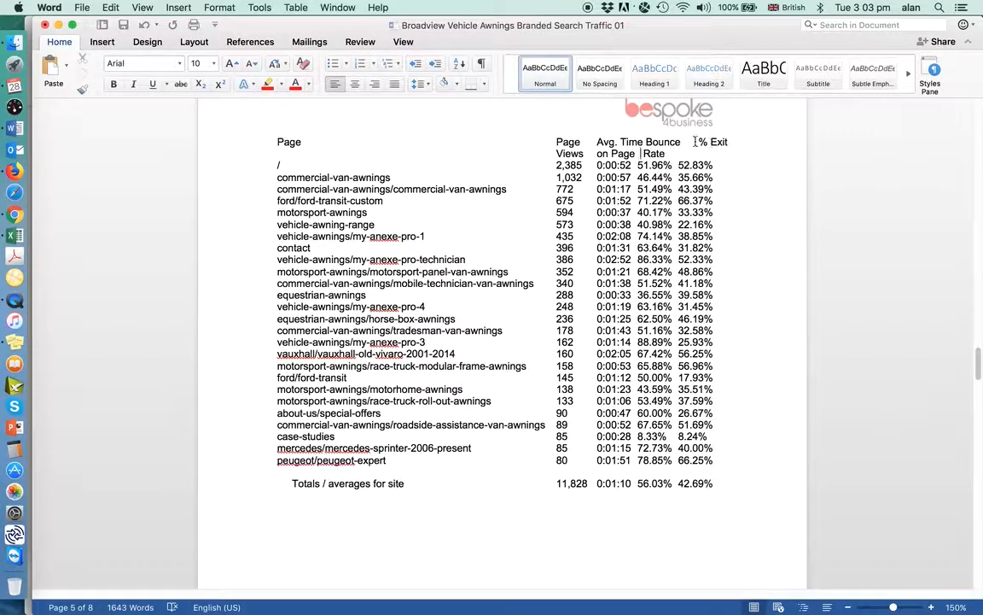
click(695, 142)
key(BackSpace)
Insert two blank lines above the column headings and one blank line between the headings and the first data row
click(274, 144)
key(Return)
key(Return)
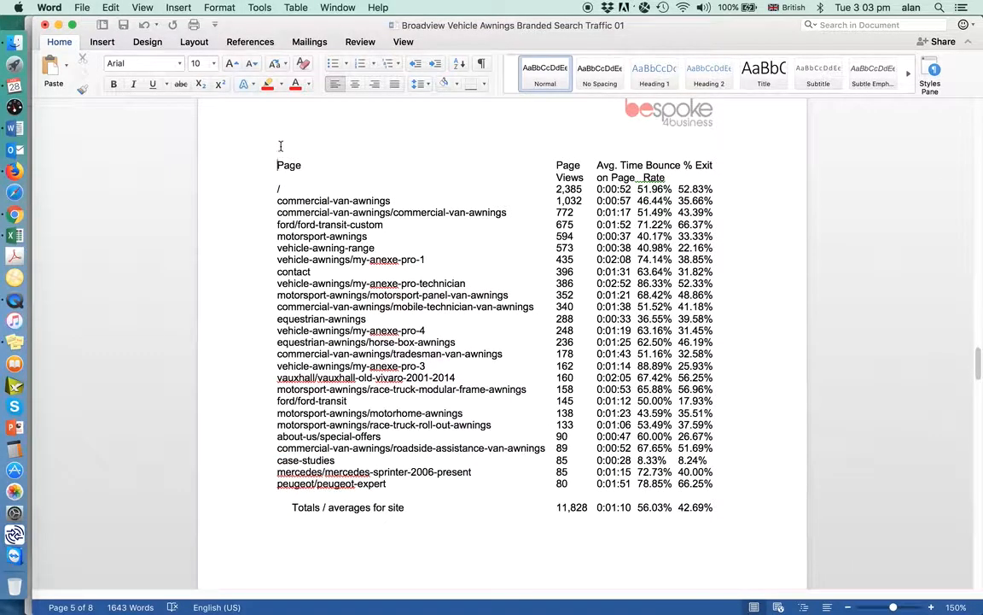
click(666, 177)
key(Return)
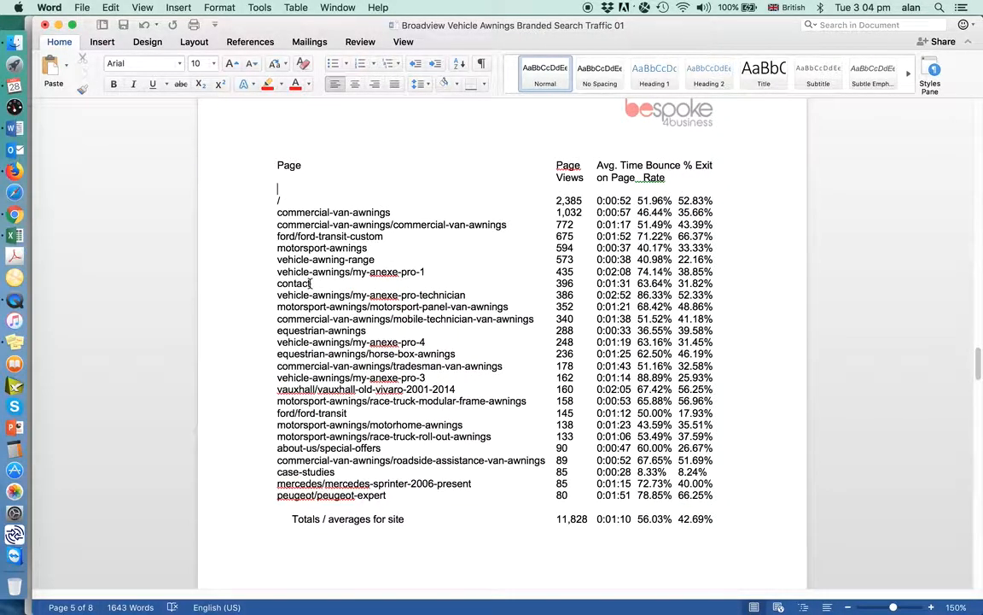
Highlight the "contact" page entry in yellow
double_click(273, 283)
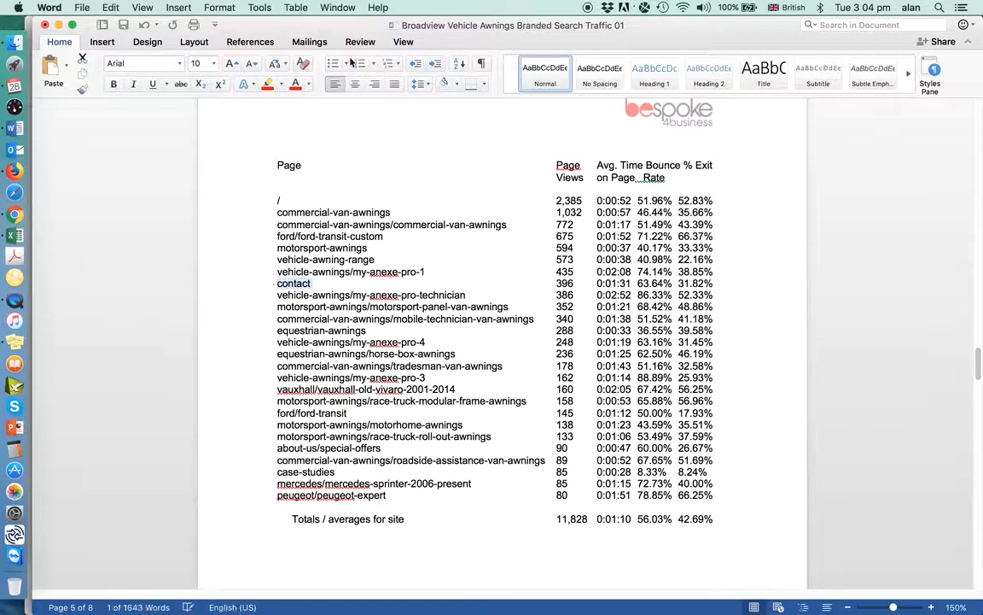
click(282, 84)
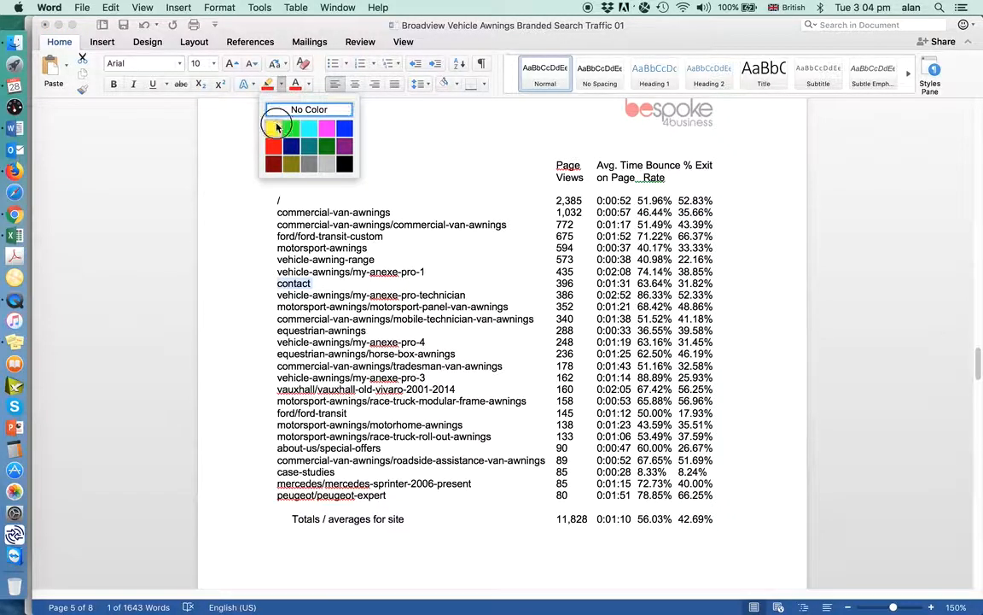
click(243, 124)
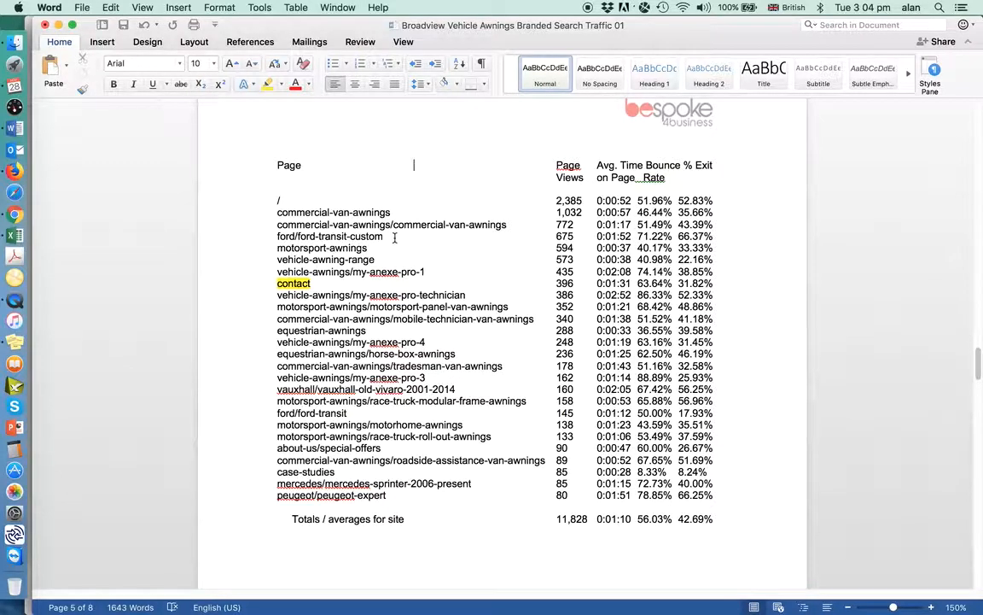
Examine the Ford Transit page entries, including the bounce and exit rates in the ford-transit-custom row
drag(386, 238, 275, 239)
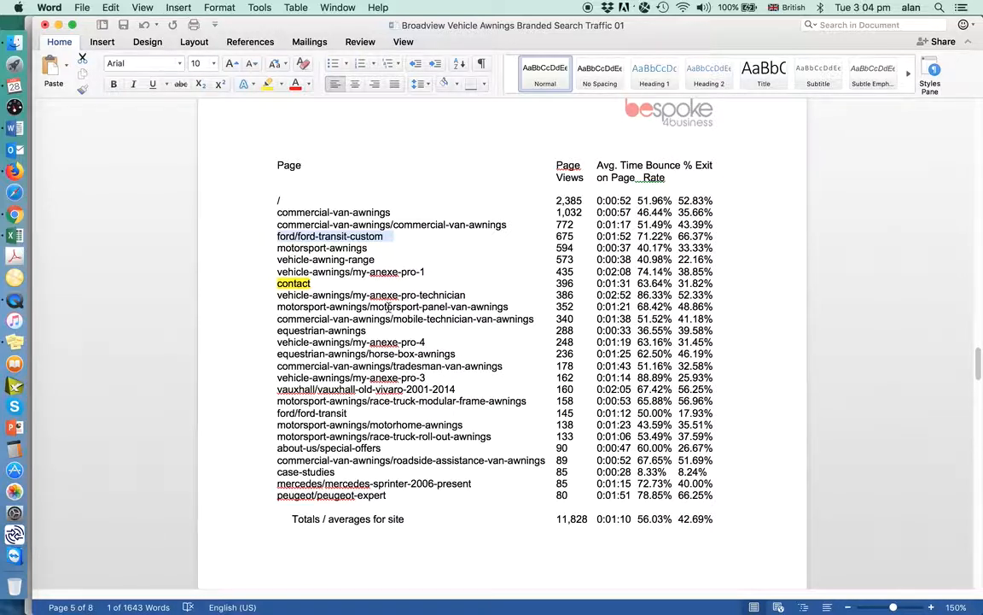
drag(408, 389, 298, 413)
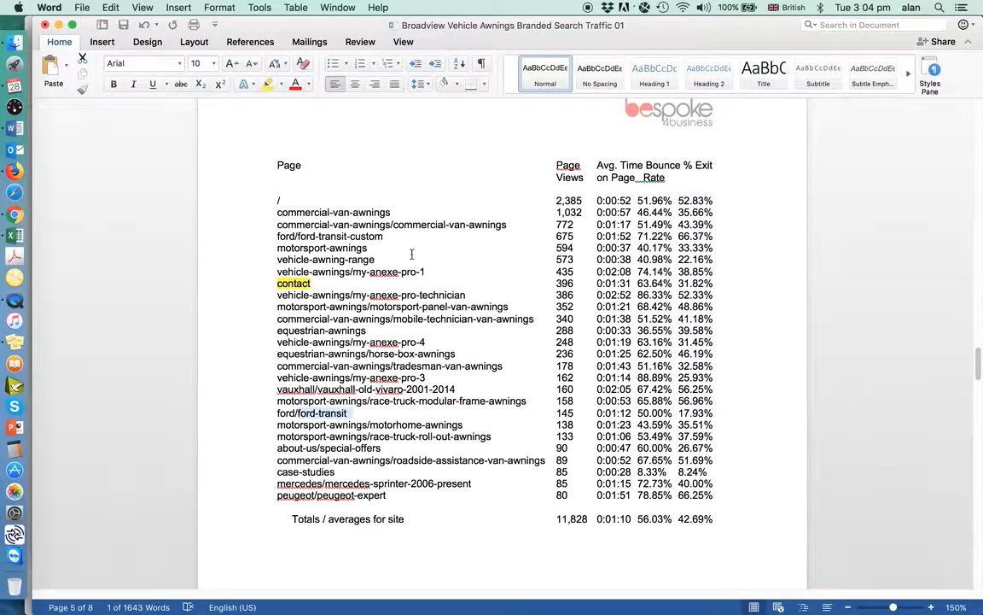
click(389, 236)
click(268, 237)
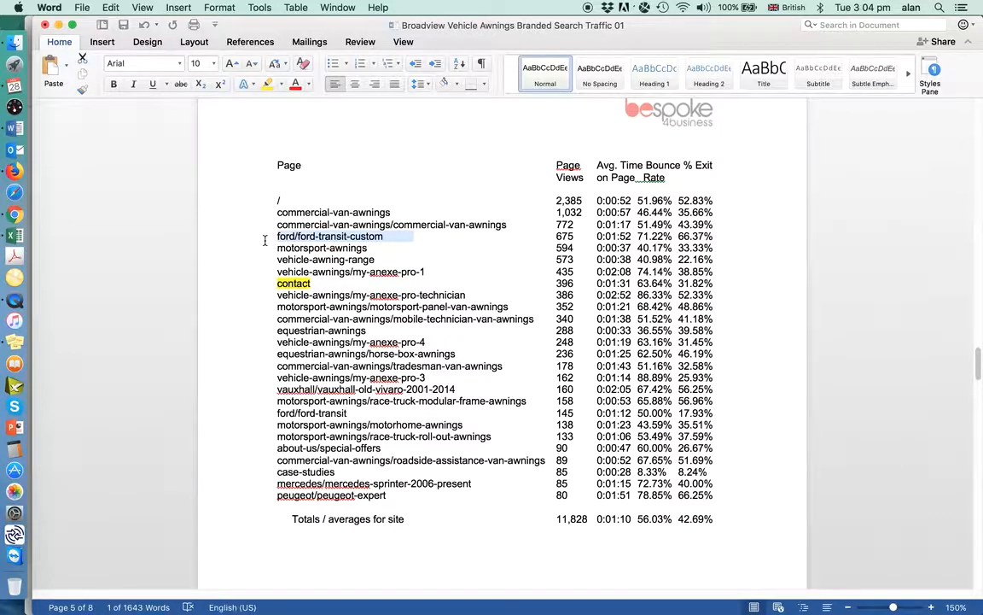
click(747, 226)
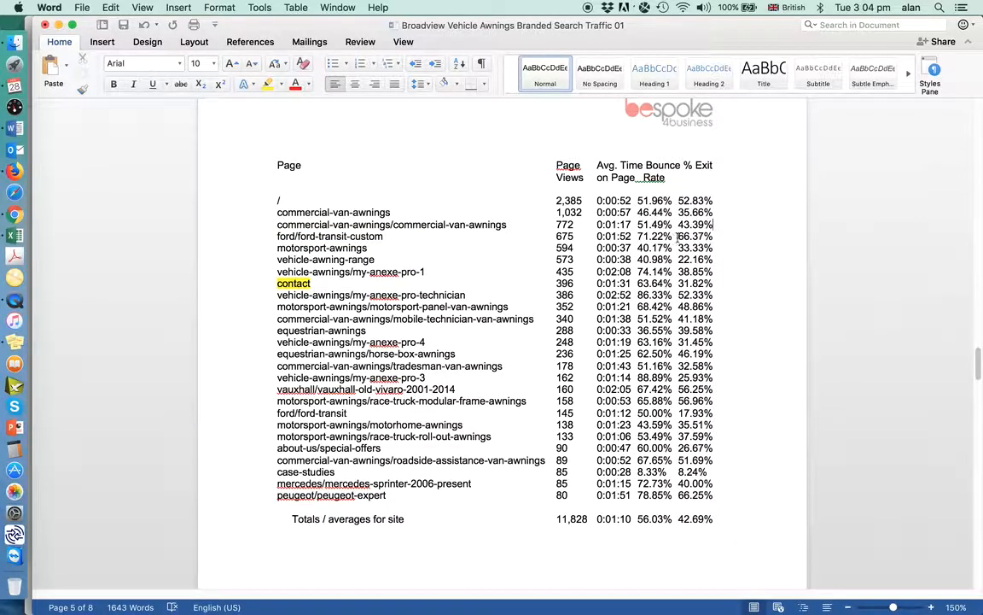
click(702, 238)
drag(696, 237, 649, 236)
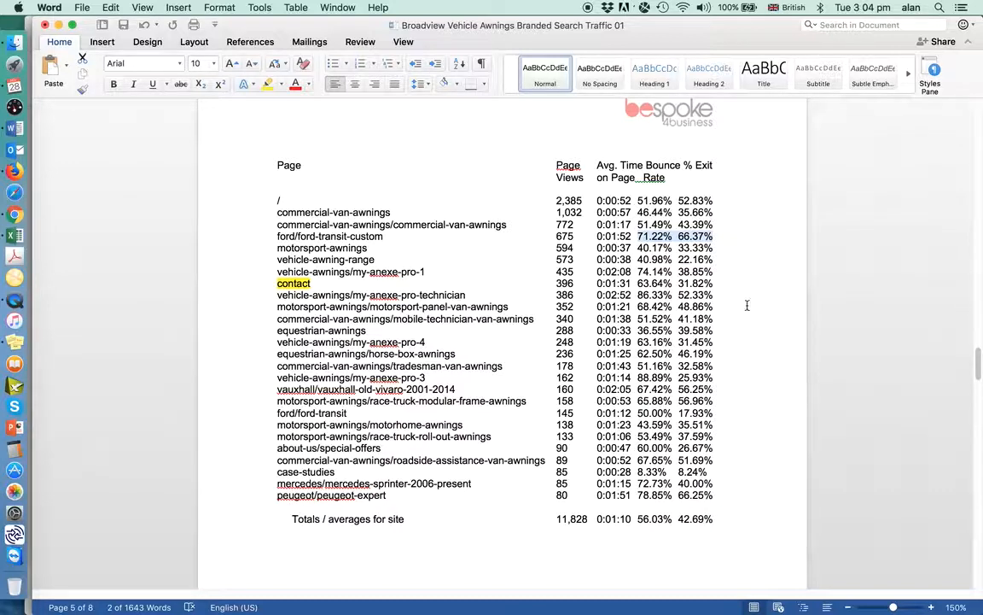
click(745, 234)
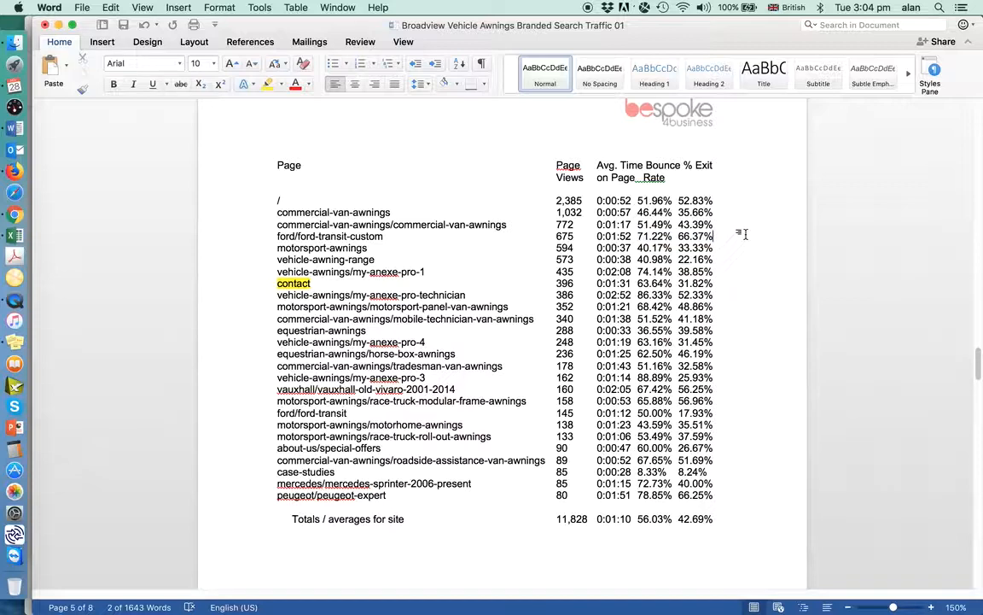
click(680, 236)
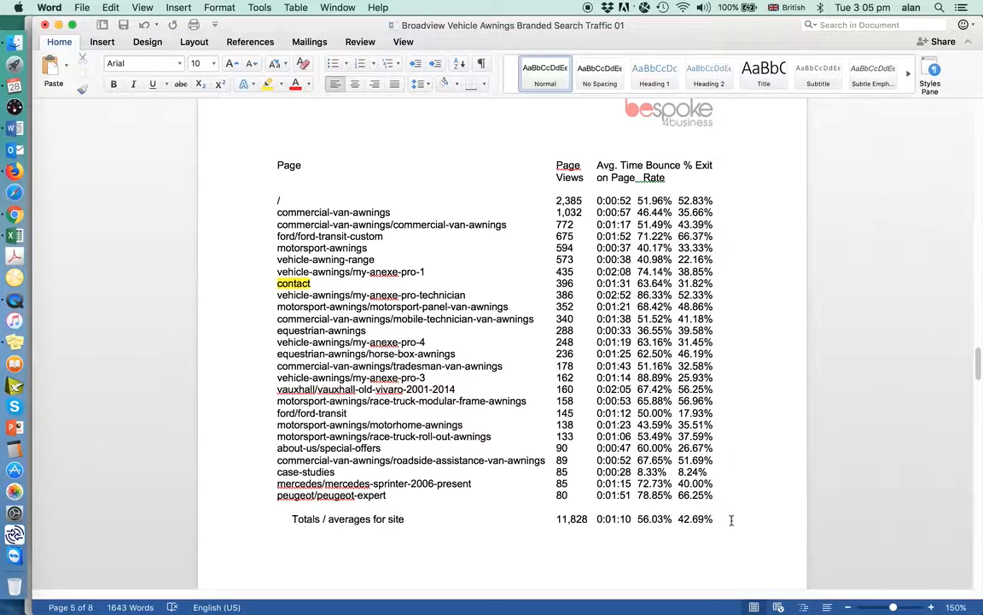
Enclose the whole page list, from the column headings to the "Totals / averages for site" line, in a text box
drag(724, 520, 251, 152)
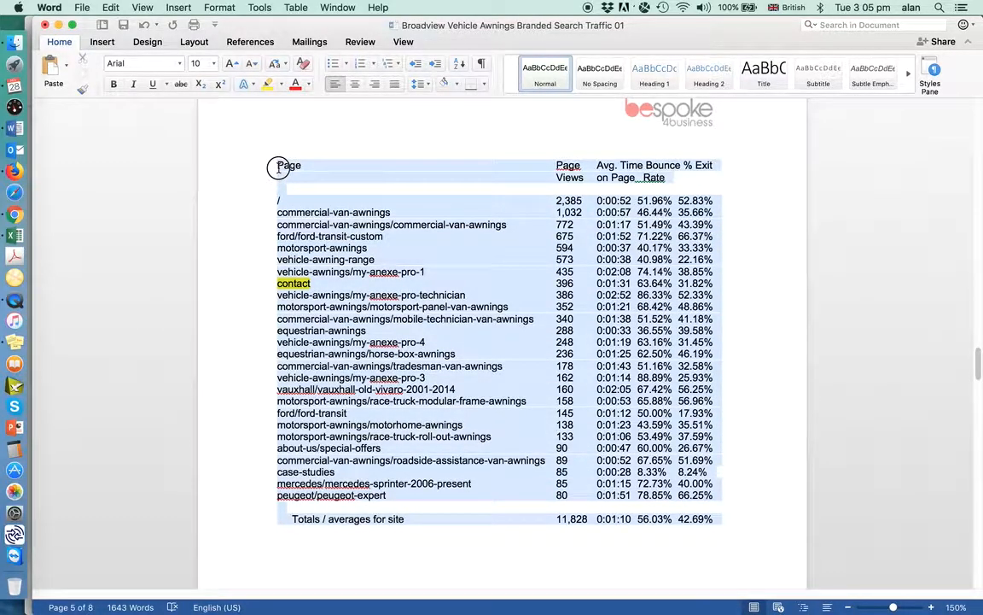
click(179, 8)
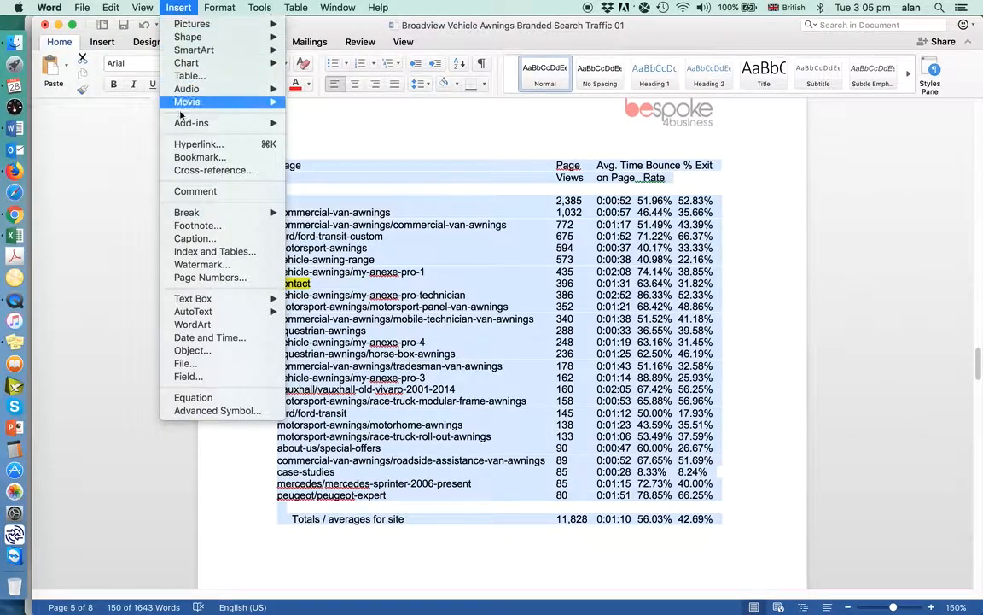
mouse_move(220, 299)
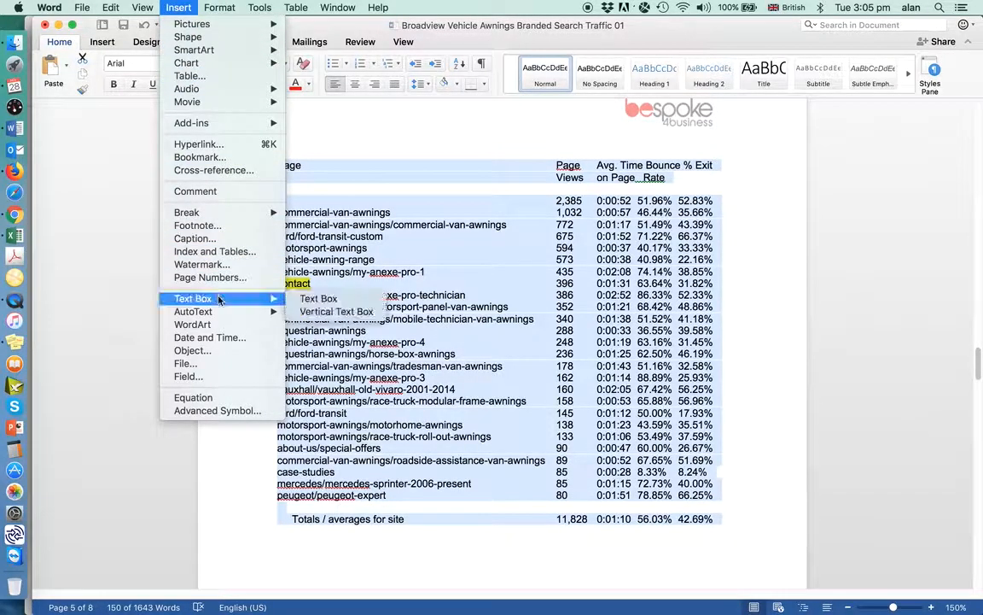
click(358, 298)
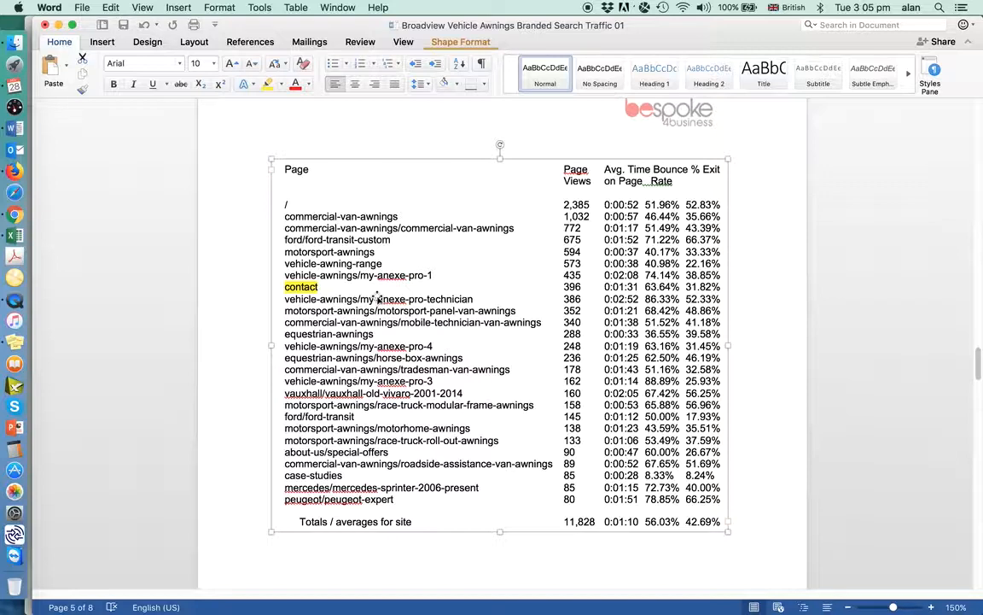
Give the text box around the page list a solid red outline with a width of 0.25 pt
click(518, 205)
double_click(519, 205)
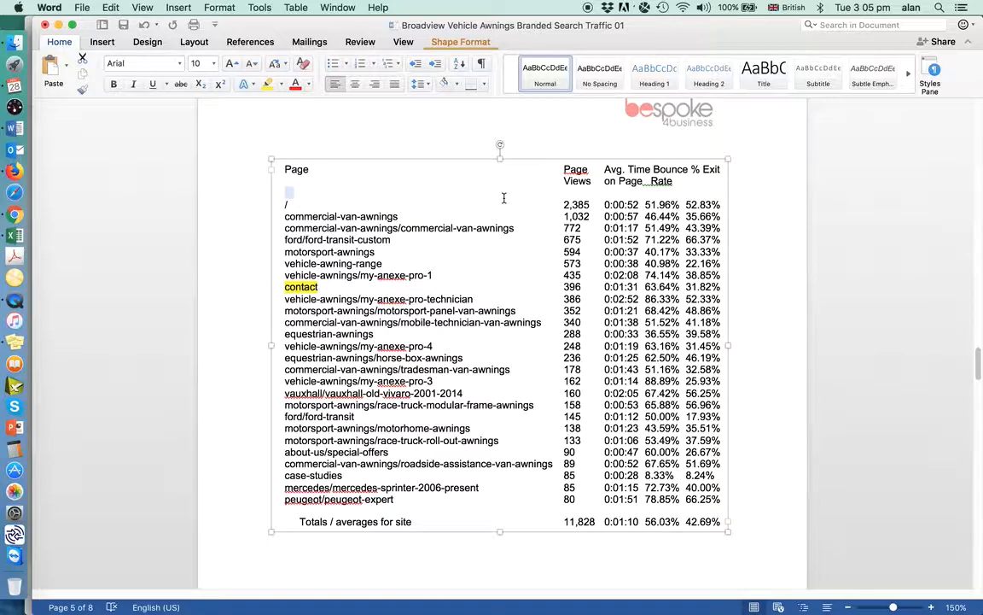
click(219, 7)
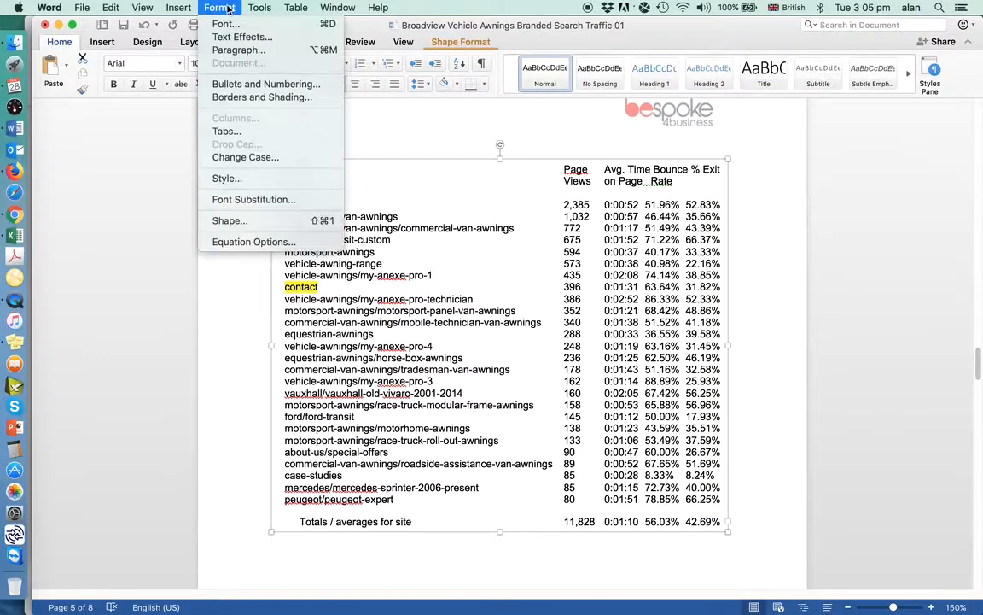
click(247, 223)
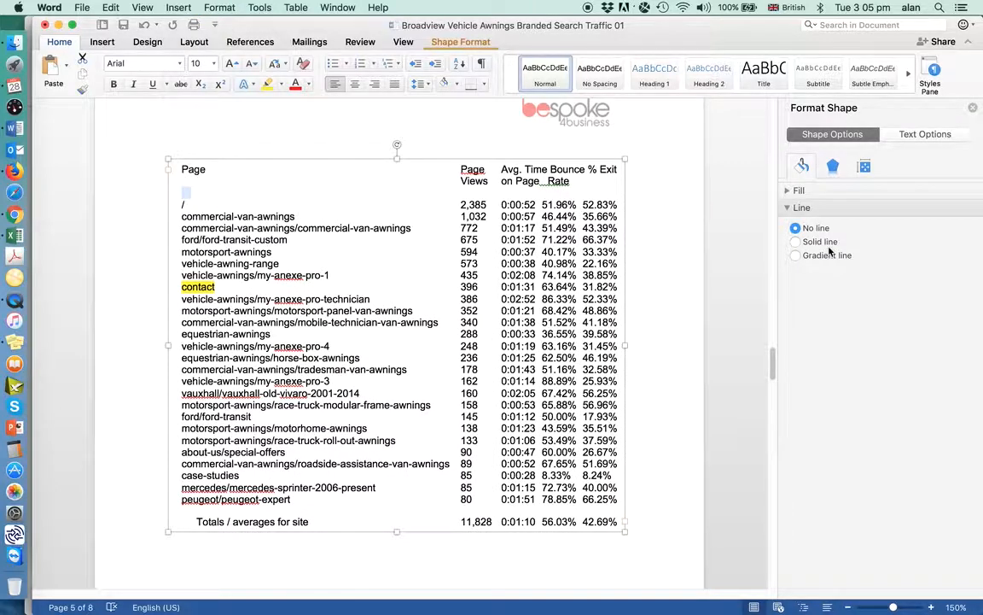
click(796, 242)
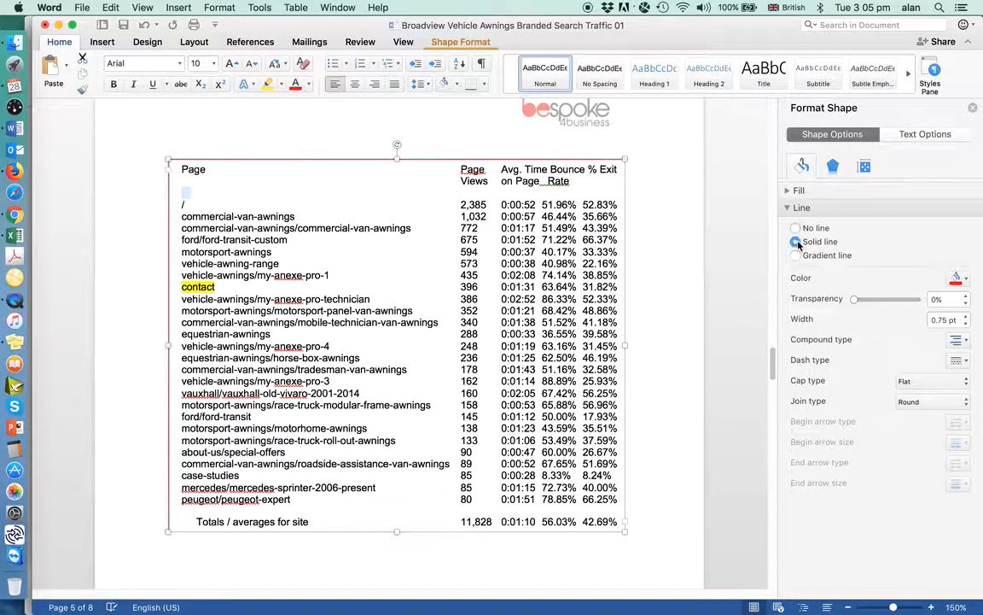
click(965, 323)
click(966, 324)
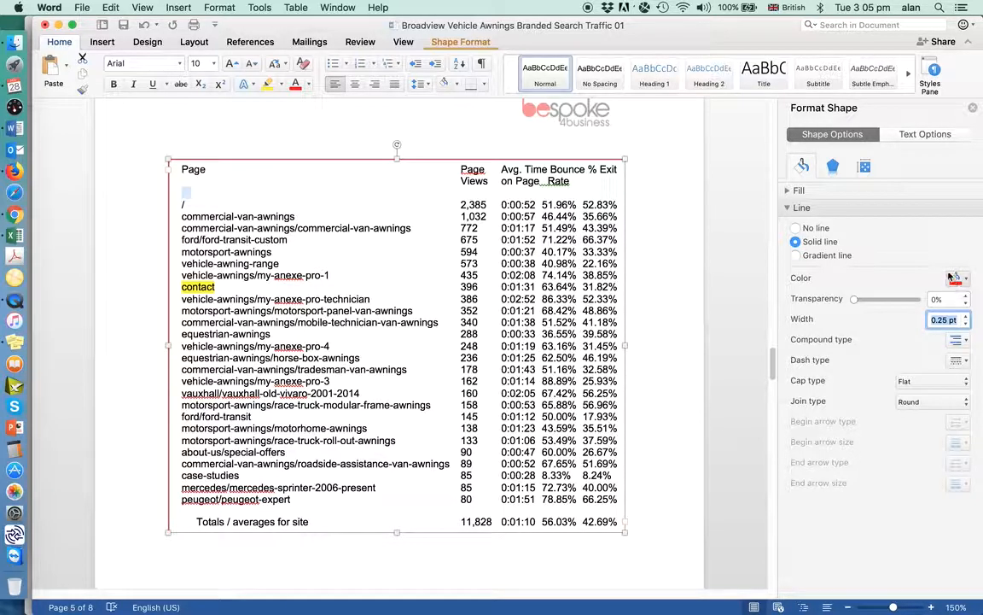
click(972, 109)
click(781, 216)
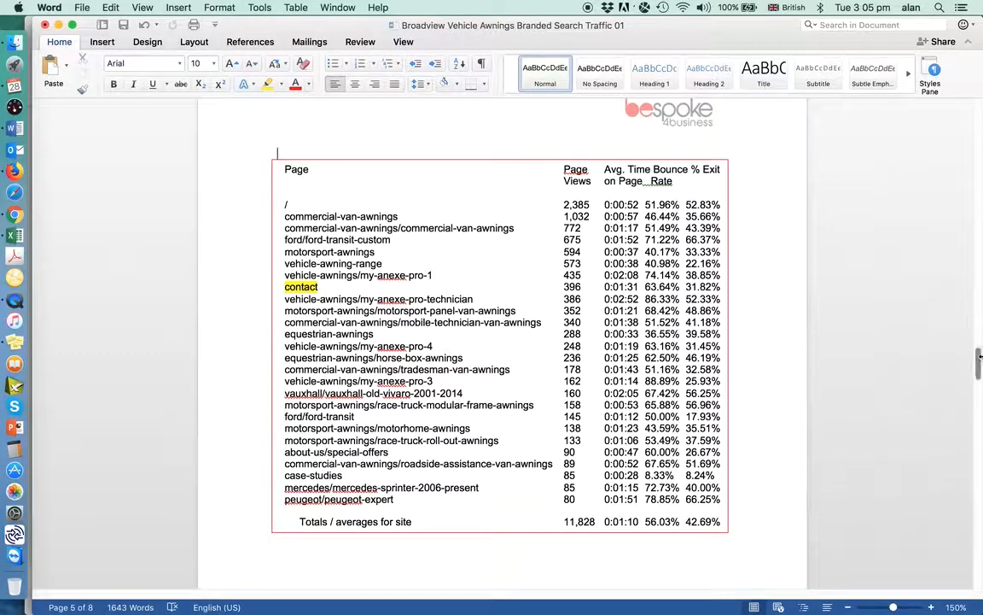
Compare the boxed page list with the "Top 20 pages viewed" screenshot under the PAGE VIEWS heading
click(979, 360)
mouse_move(979, 361)
mouse_down()
mouse_move(976, 432)
mouse_move(978, 360)
mouse_up()
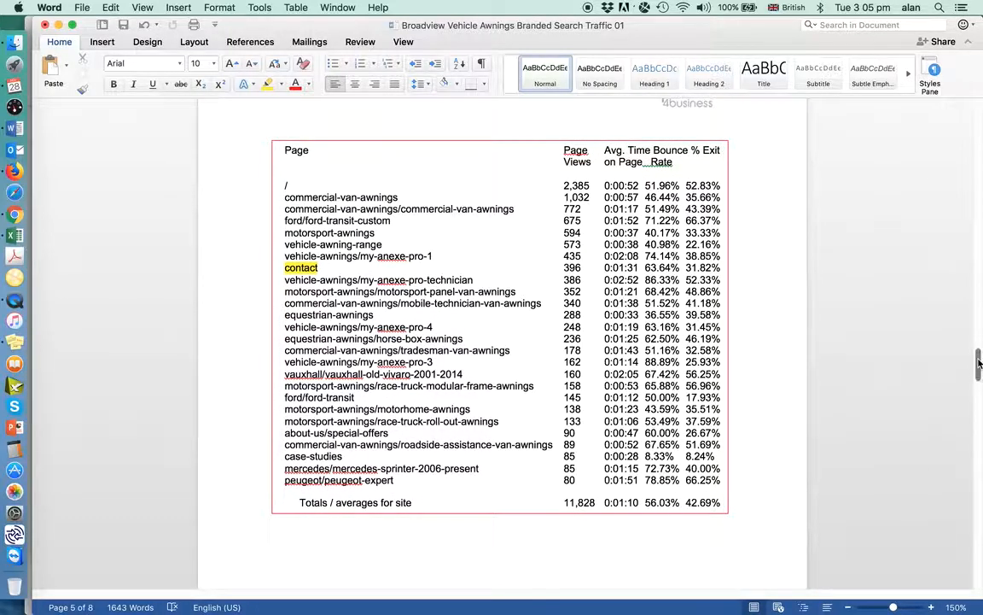
drag(978, 363, 978, 320)
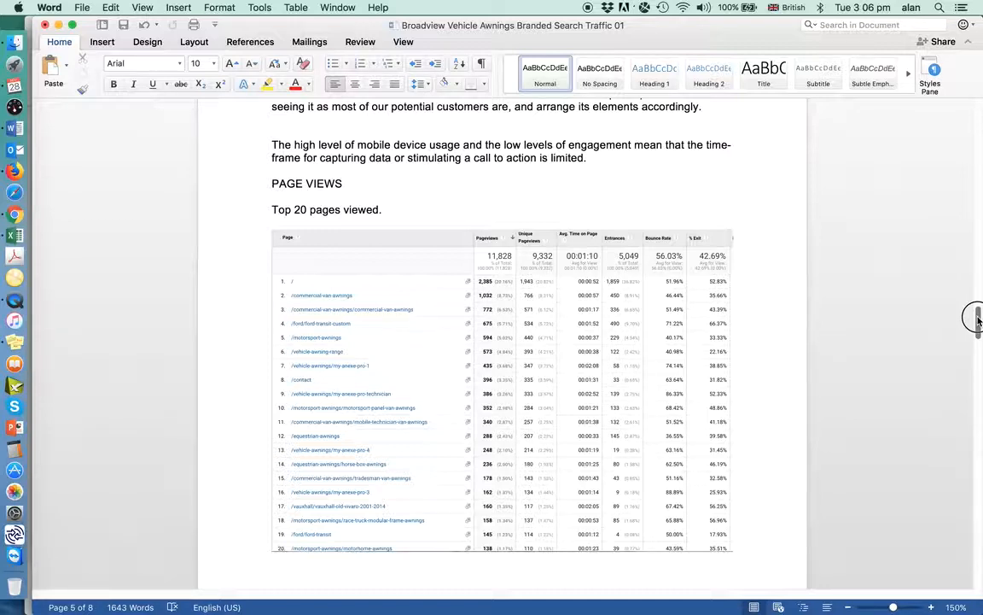
drag(978, 317, 978, 363)
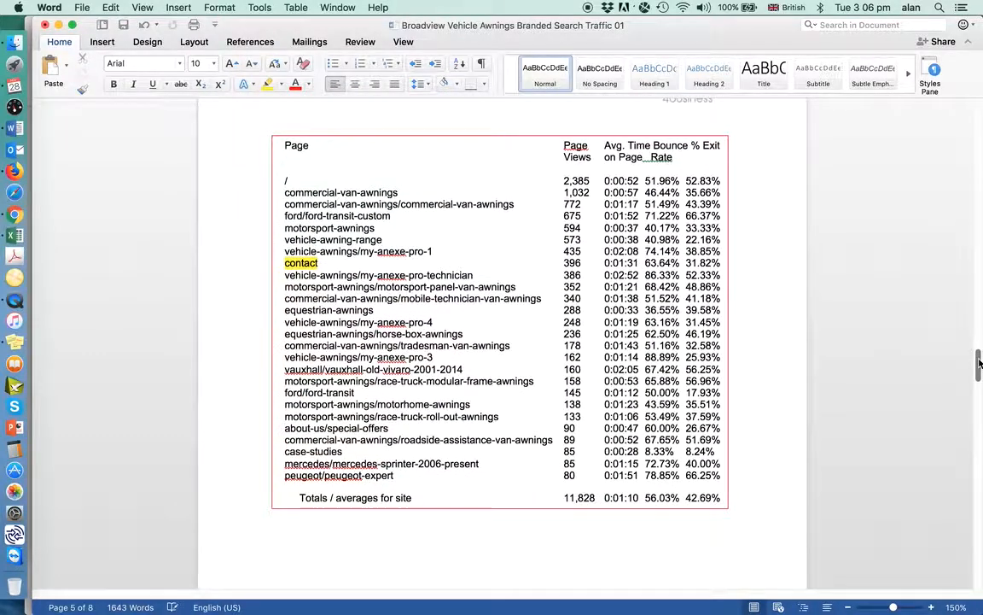